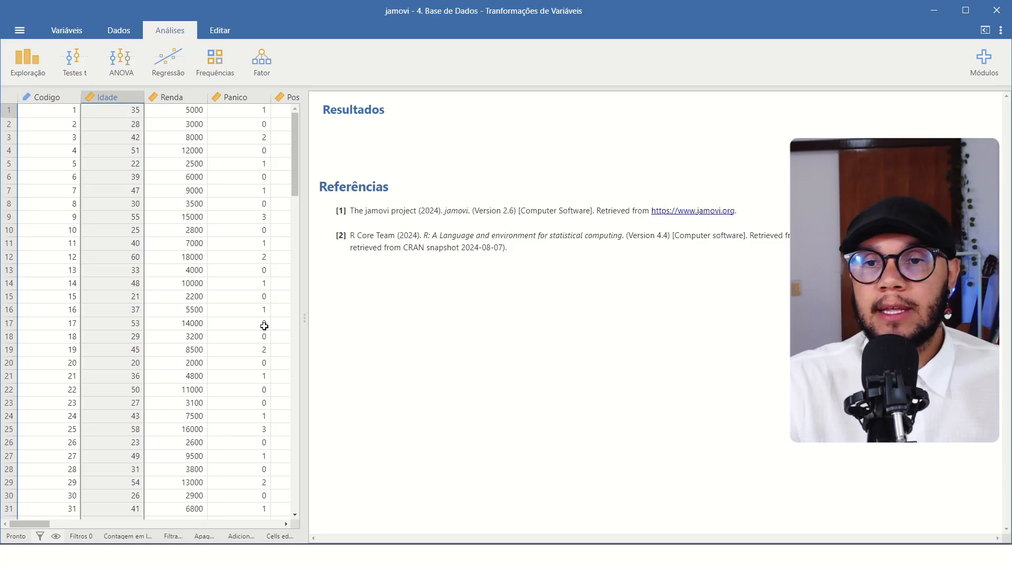
- Examine the dataset's columns, from Codigo, Idade and Renda through Panico, Postagens and RT_CPT to IE_01
drag(300, 313, 703, 316)
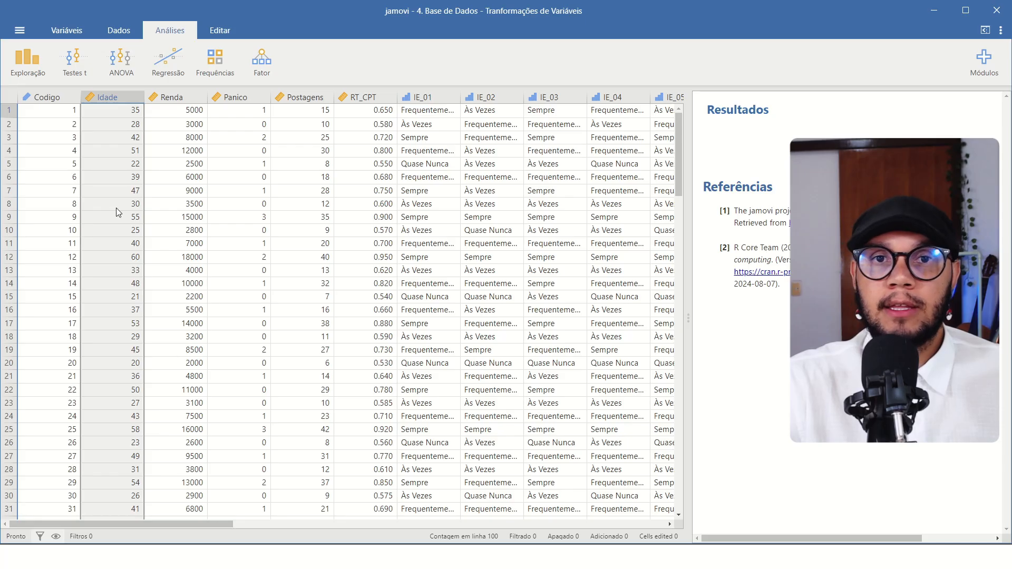
click(68, 99)
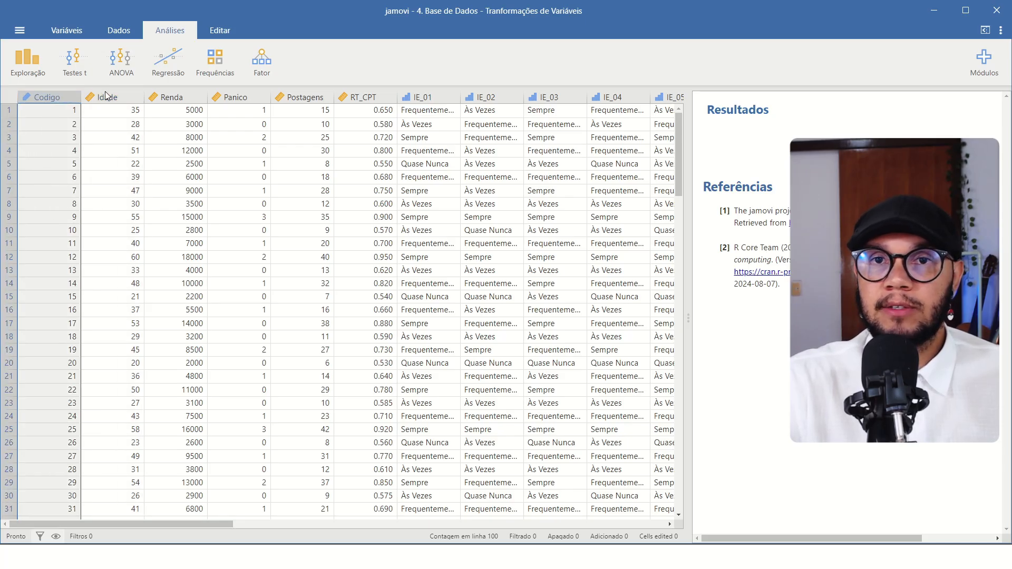
click(251, 97)
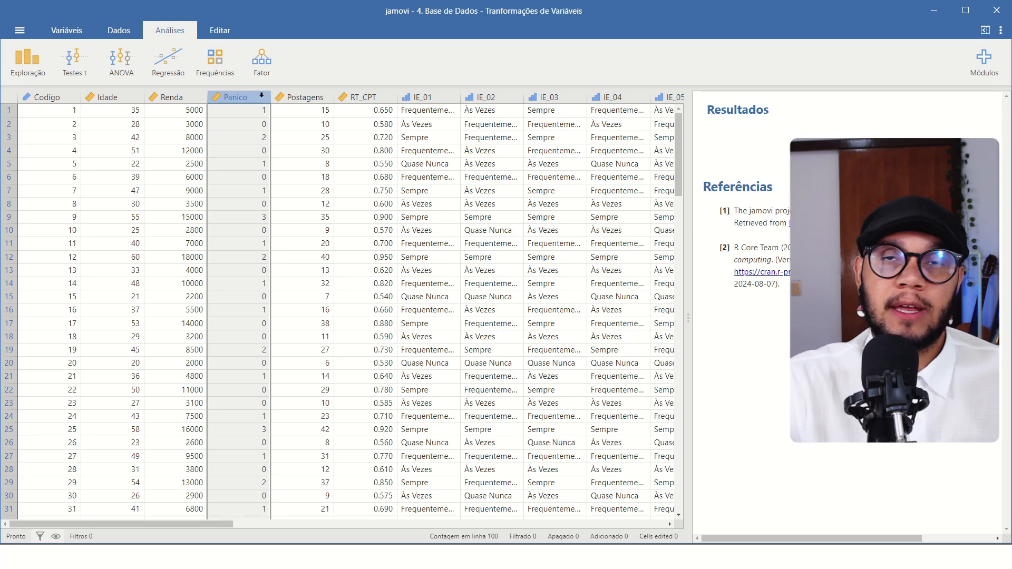
click(298, 92)
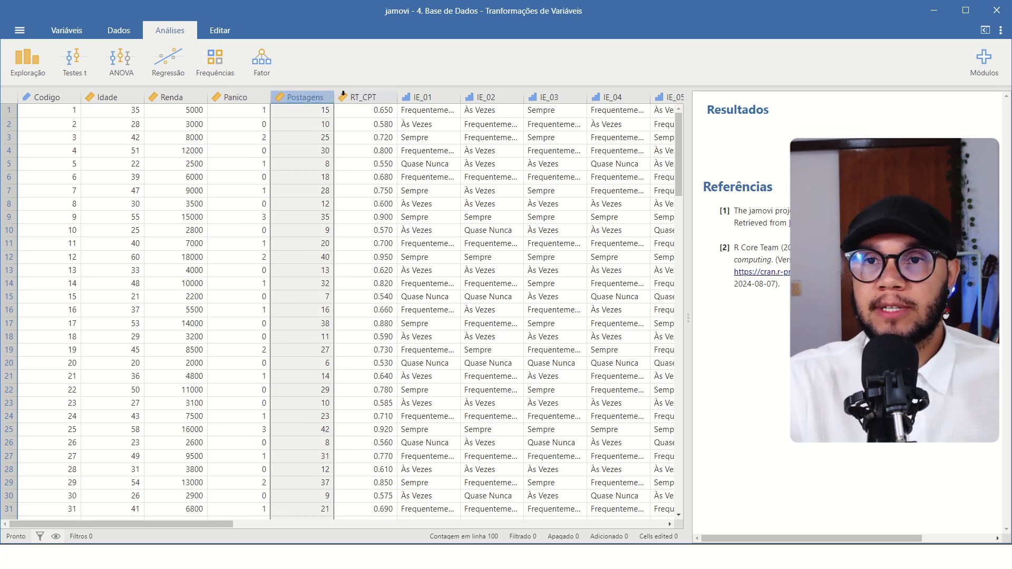
click(345, 95)
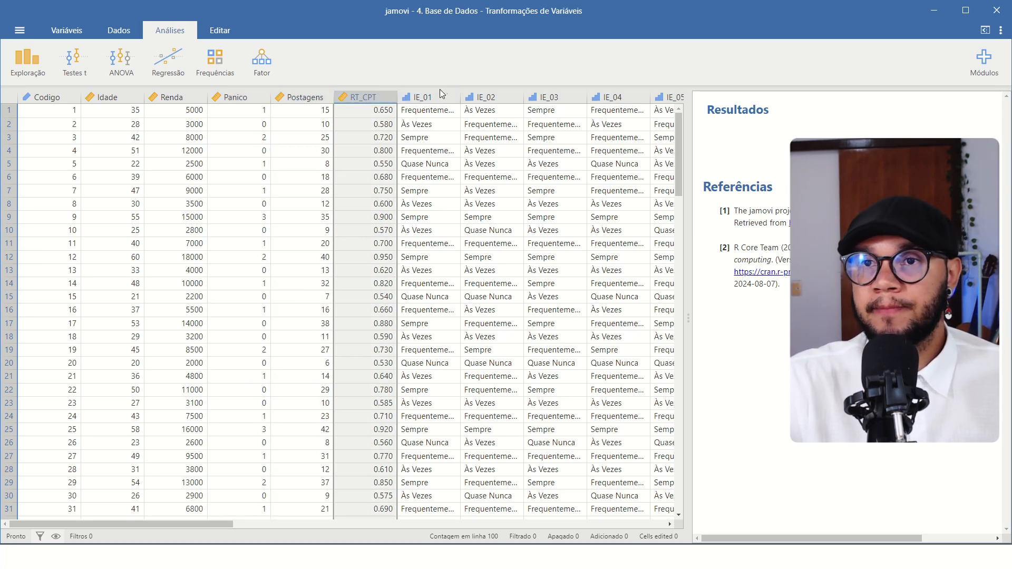
drag(442, 95, 23, 125)
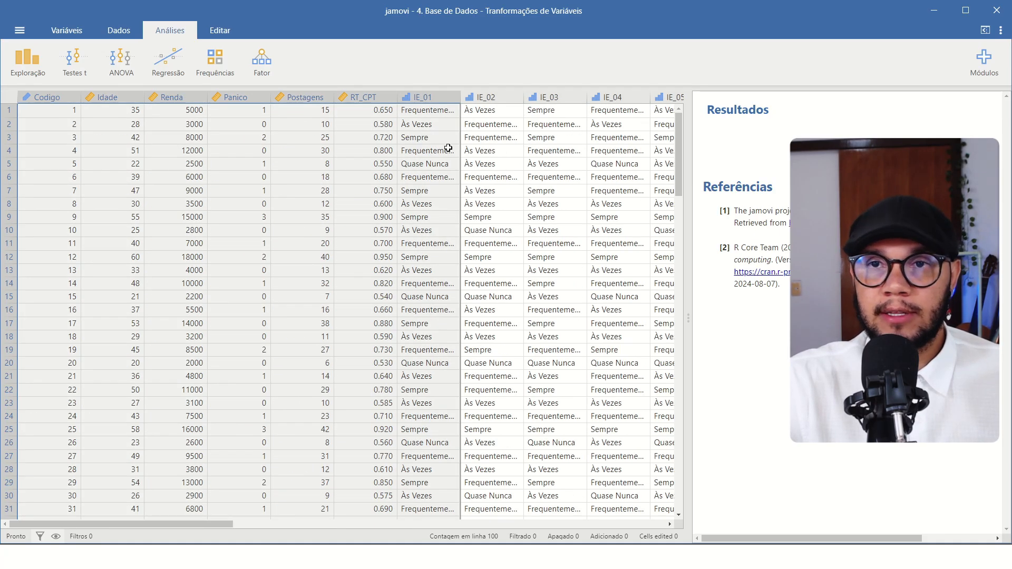
drag(688, 317, 359, 304)
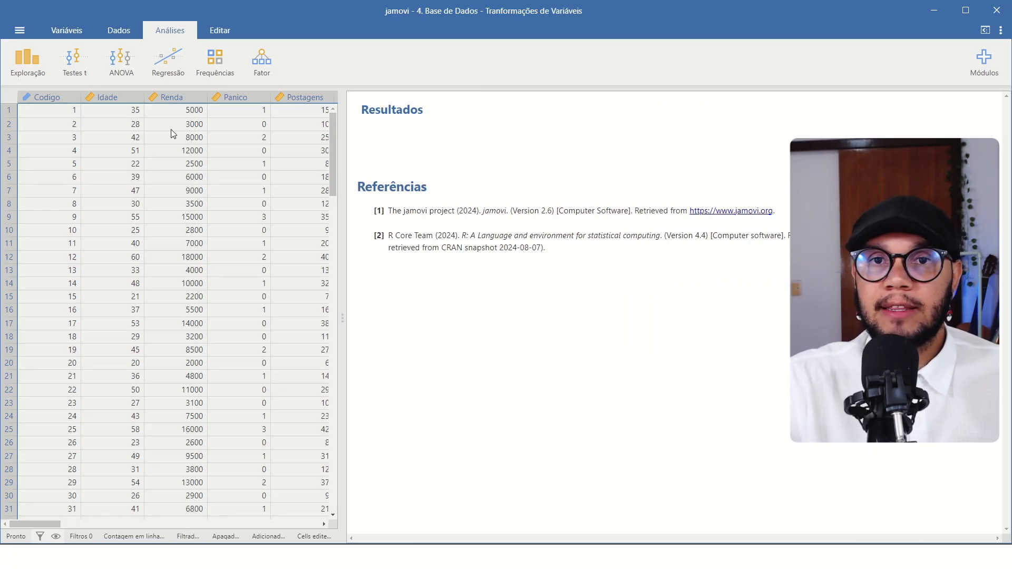
click(108, 97)
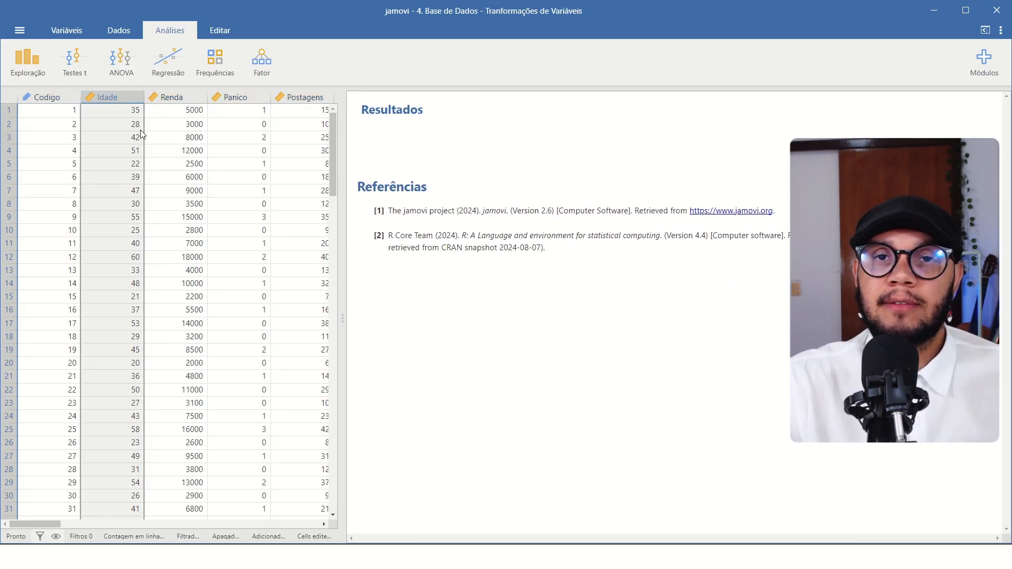
click(236, 97)
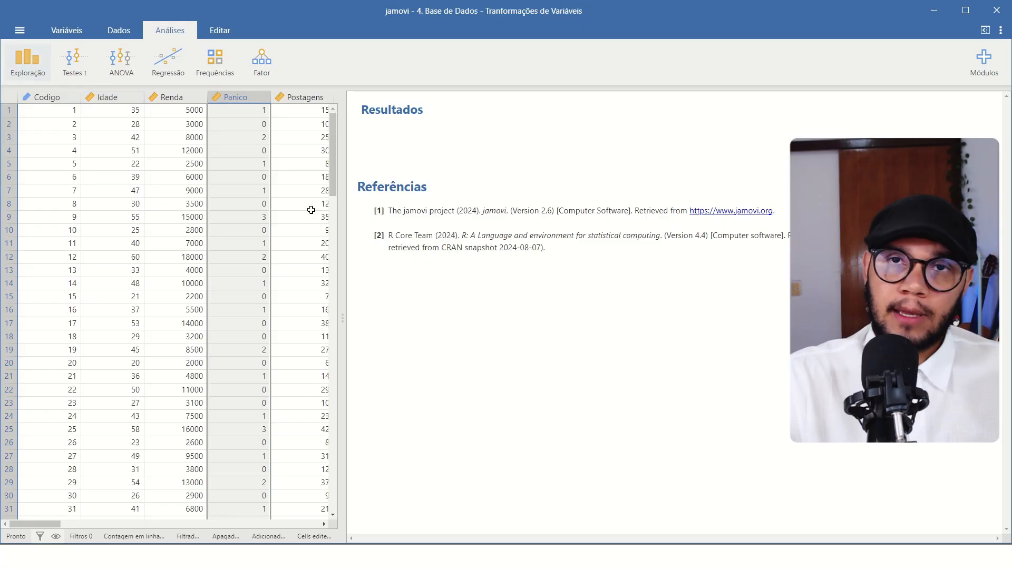
click(112, 98)
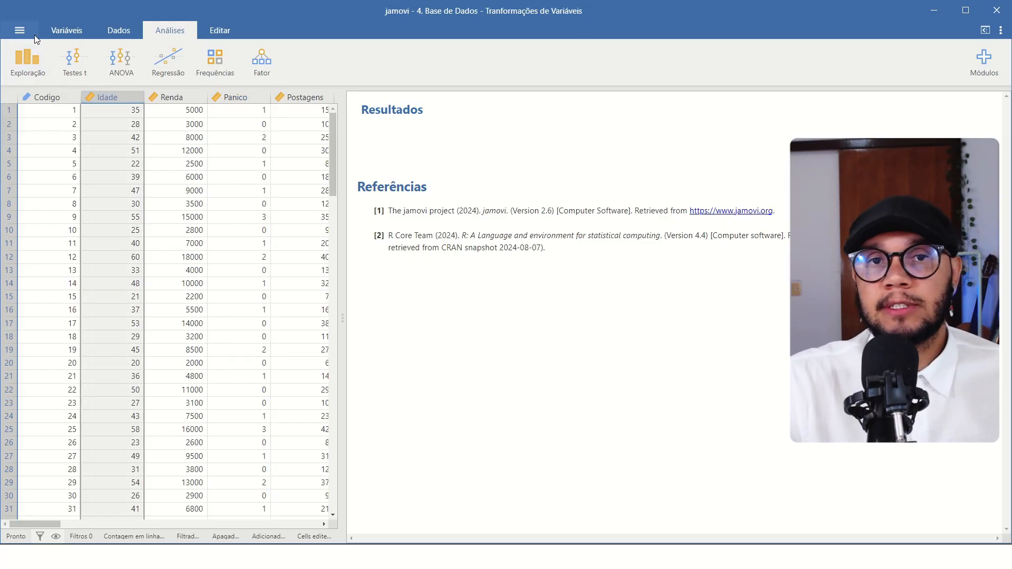
- Create a scatter plot with Idade on the X axis and Panico on the Y axis, adding a linear regression line with standard error
click(31, 65)
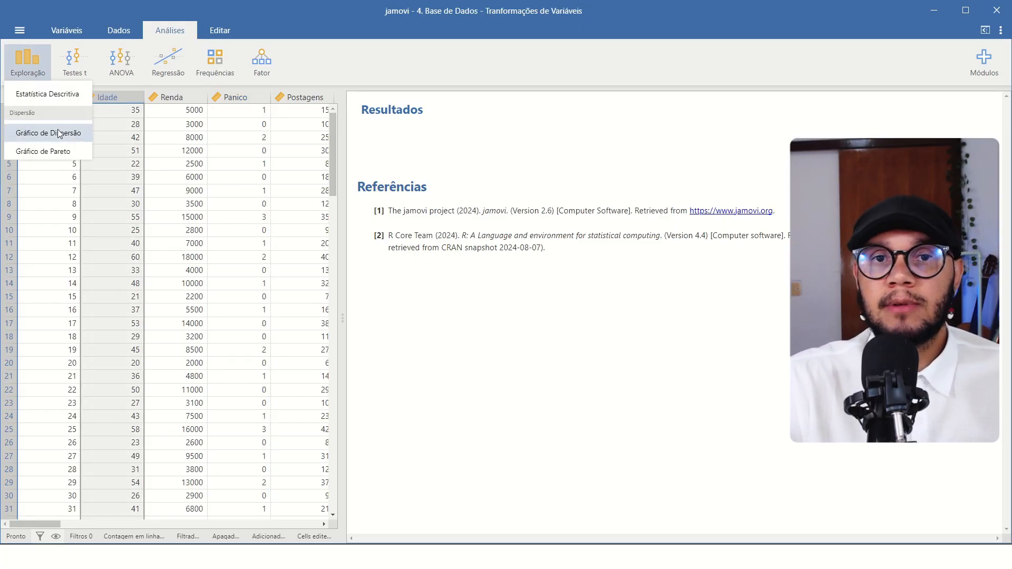
click(57, 133)
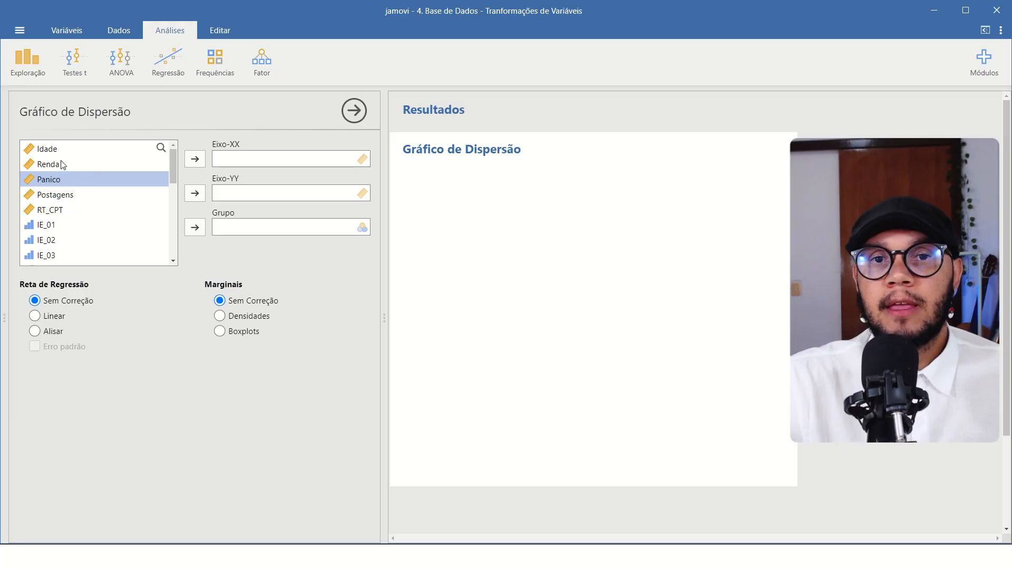
click(198, 159)
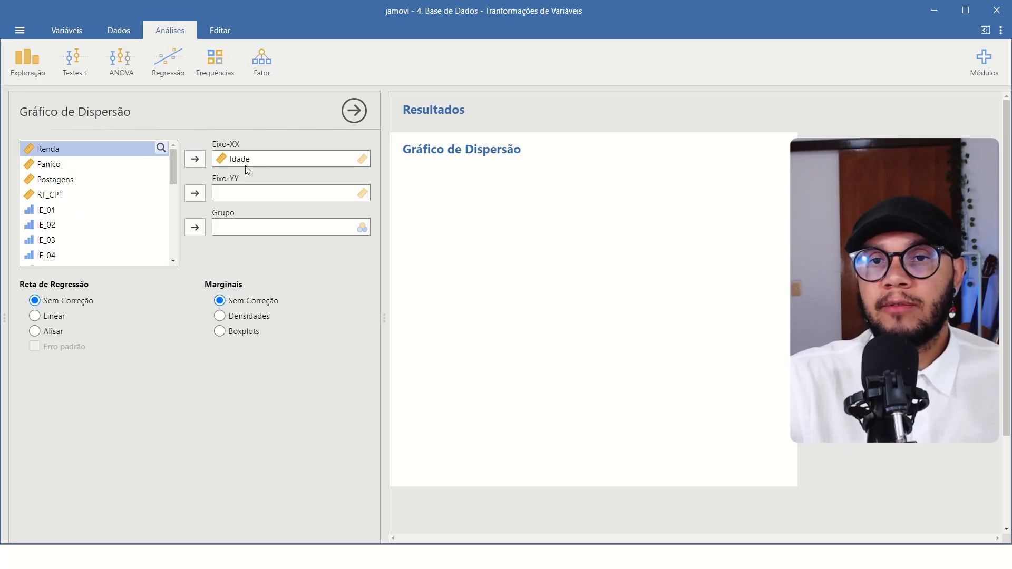
click(55, 169)
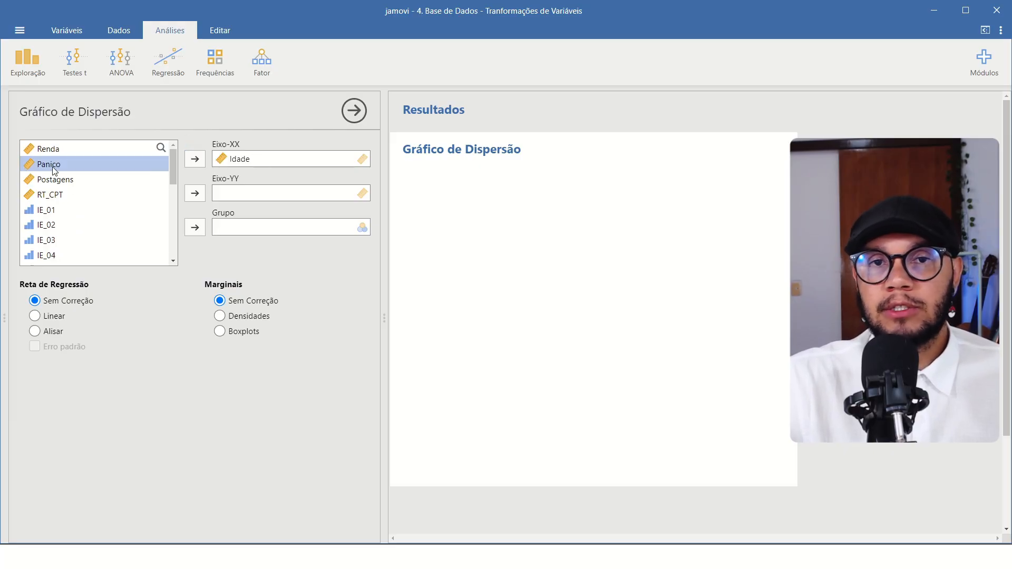
click(194, 195)
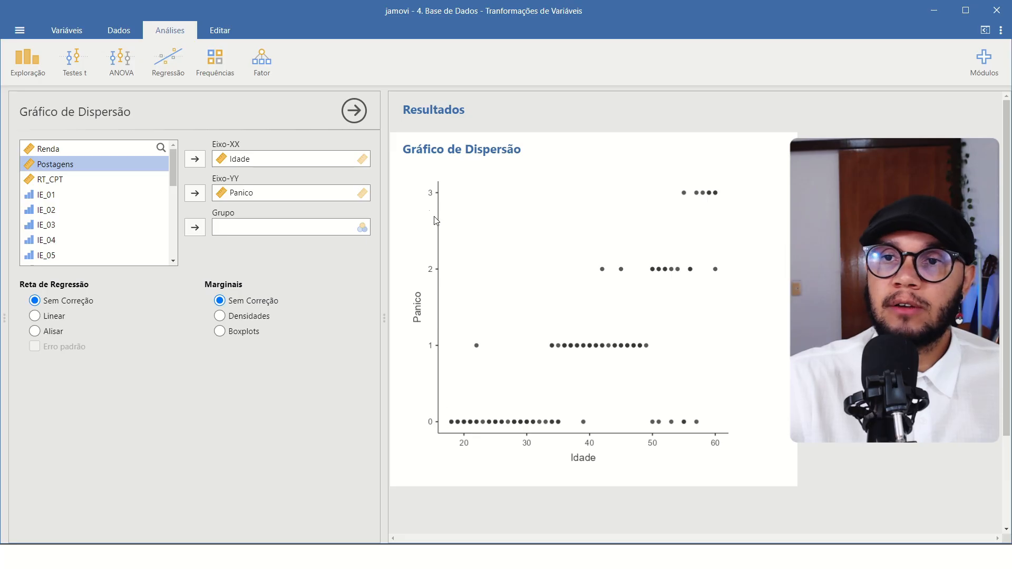
click(35, 315)
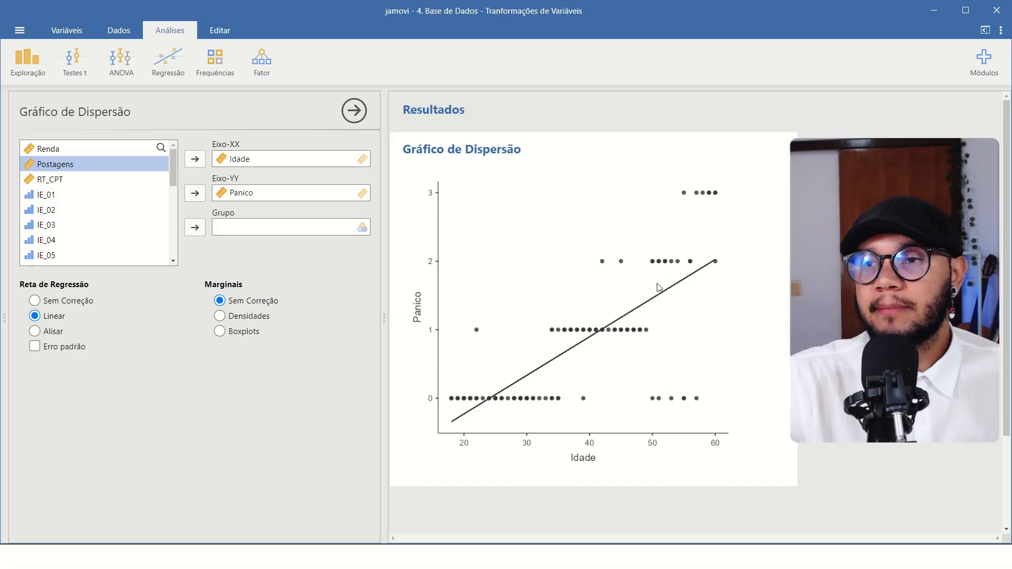
click(34, 346)
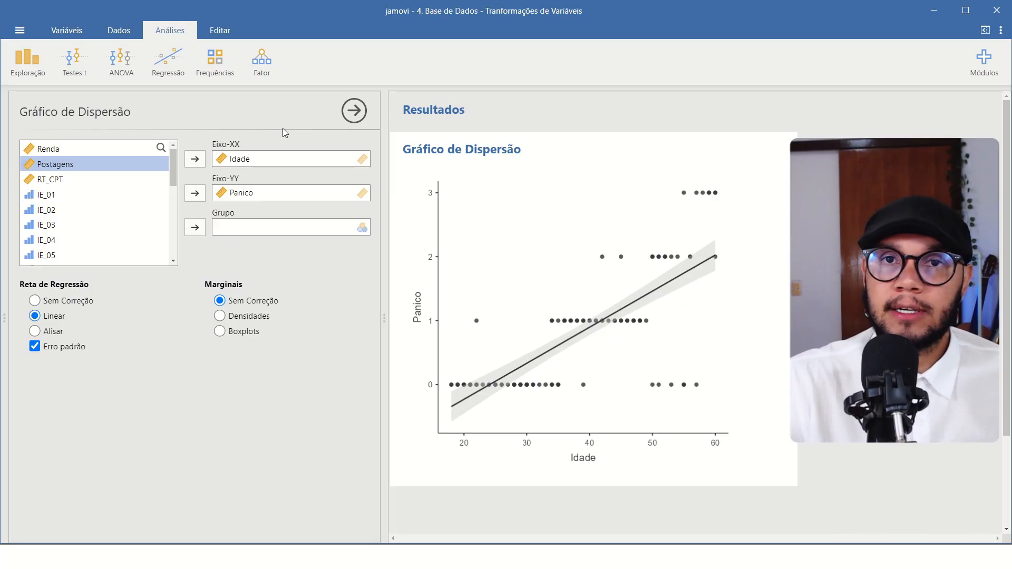
- Add a calculated variable directly after the Idade column in the dataset and name it Idade_Cat
click(116, 33)
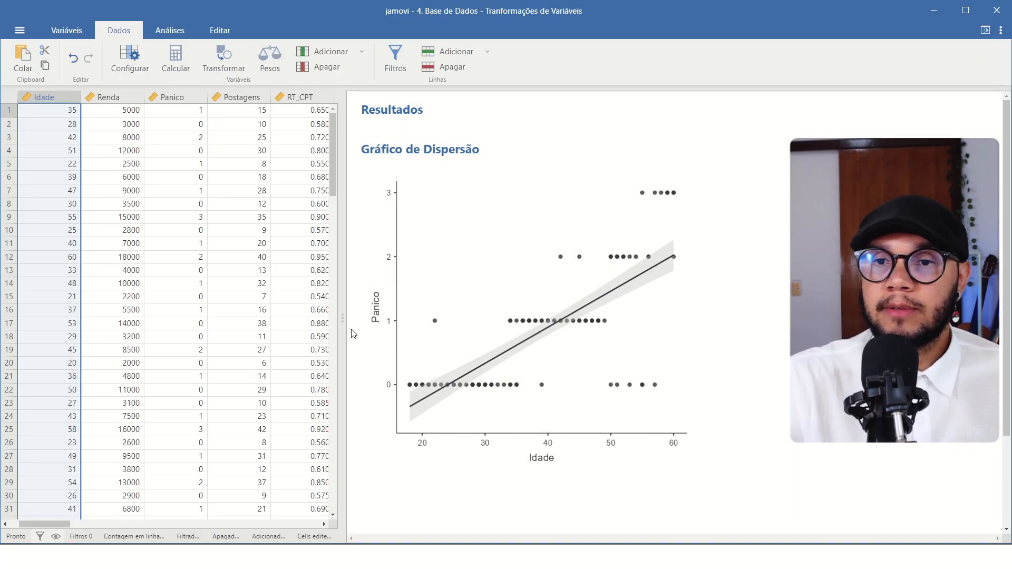
drag(342, 315, 350, 315)
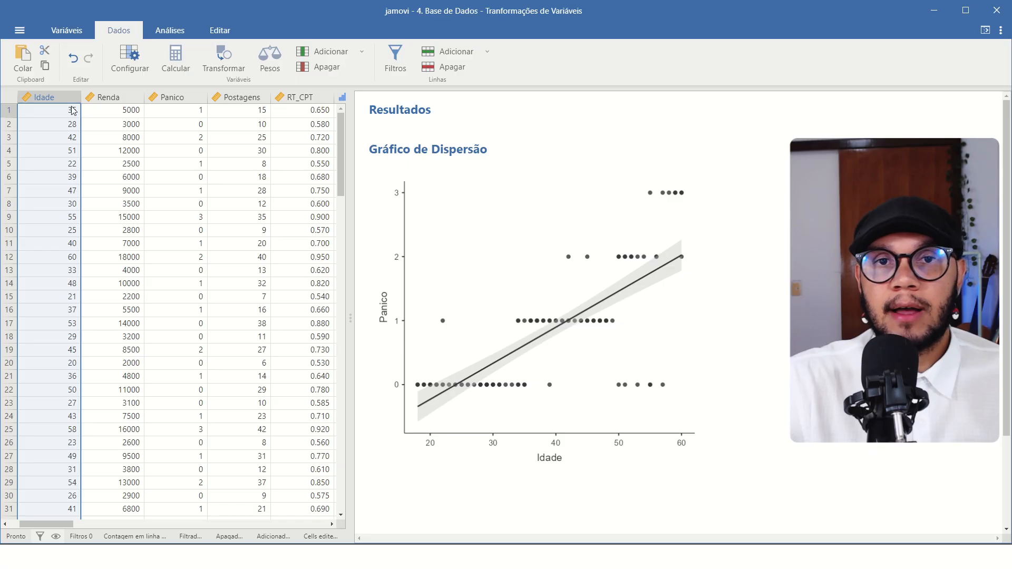
click(58, 97)
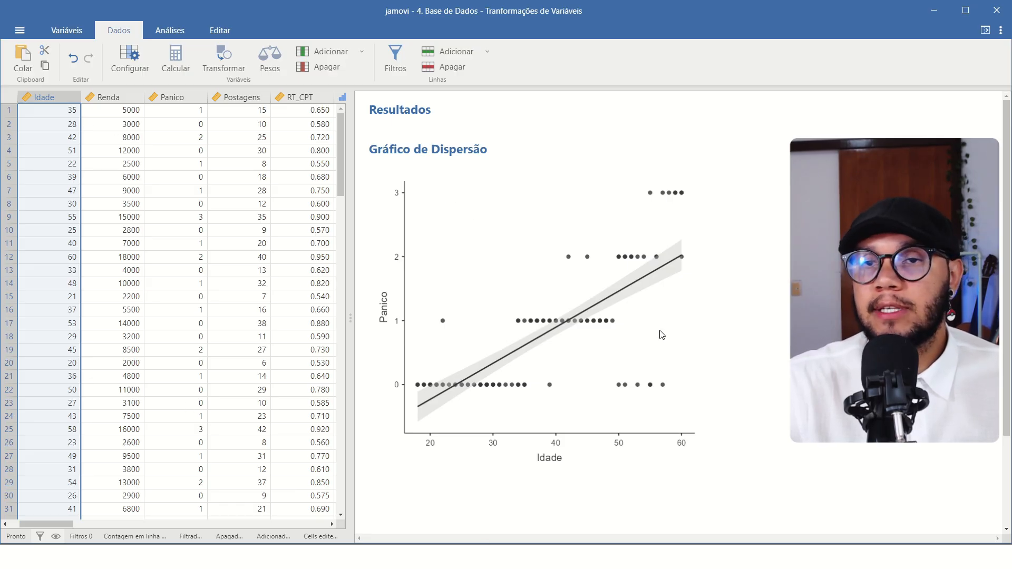
click(113, 97)
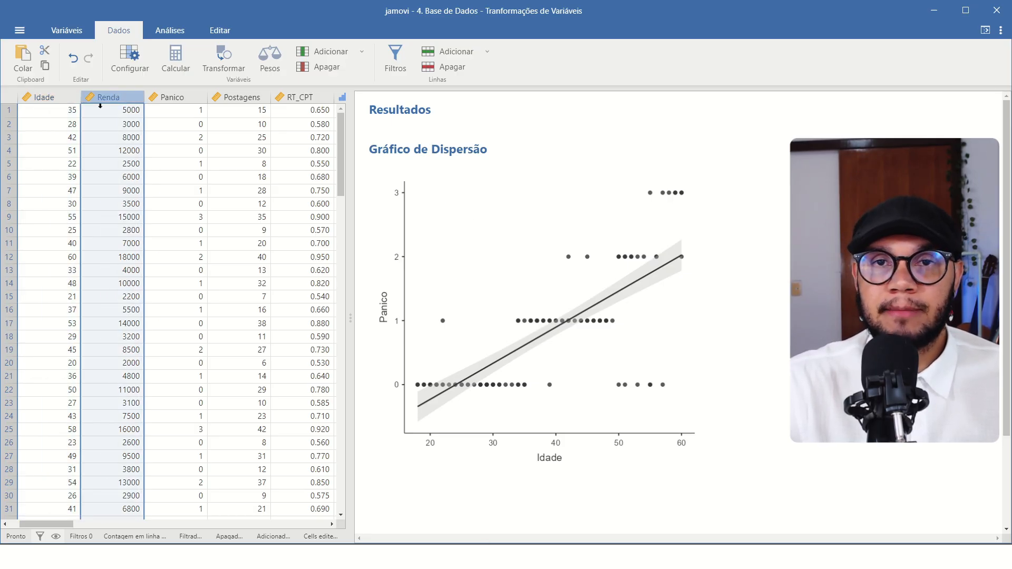
click(47, 98)
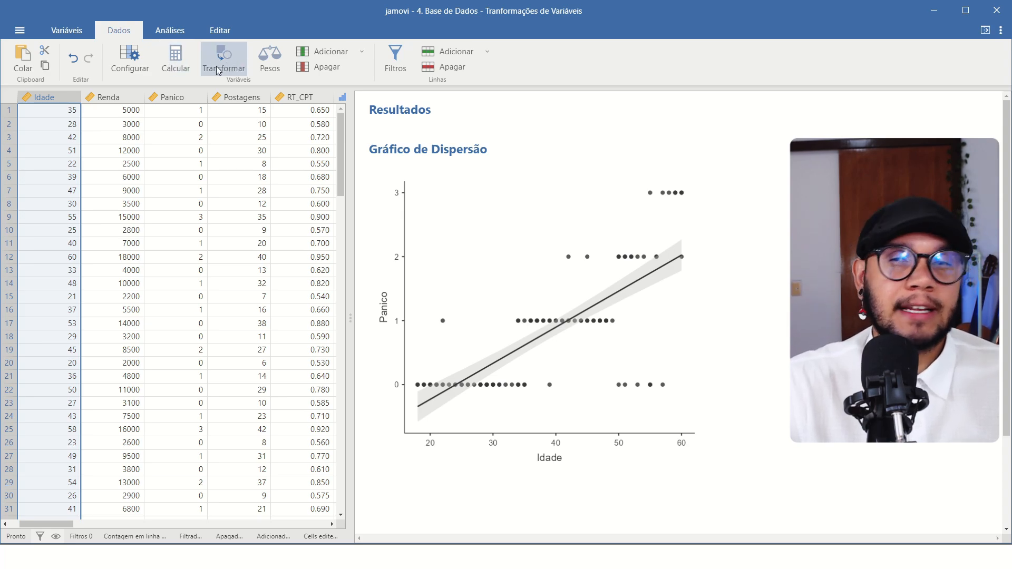
click(176, 66)
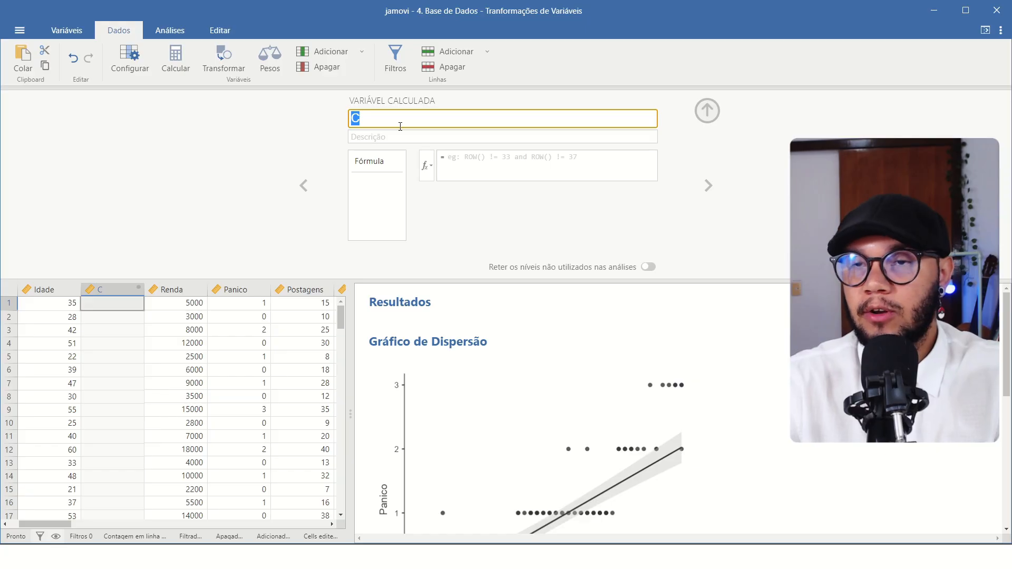
text(Idade_)
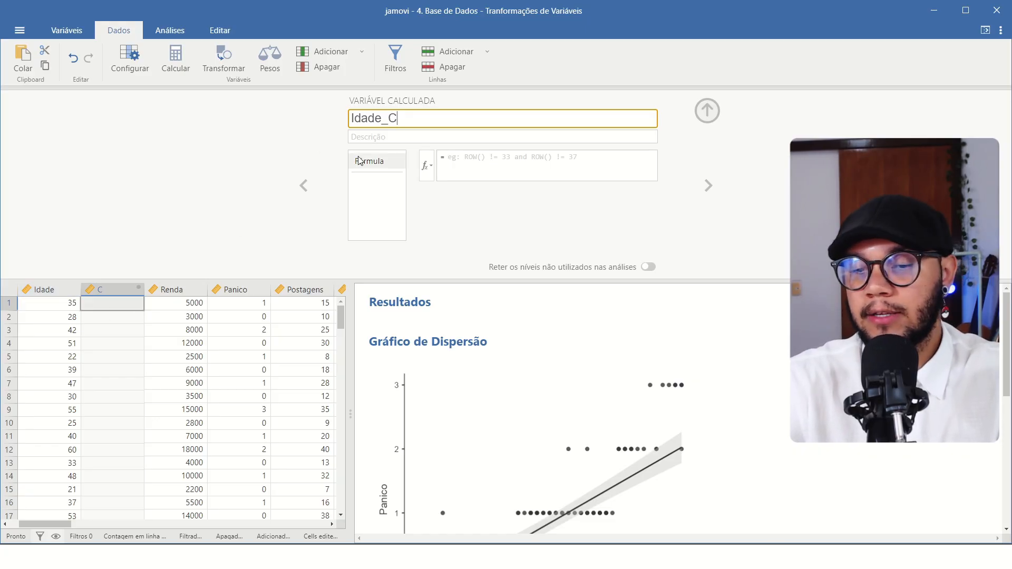
text(at)
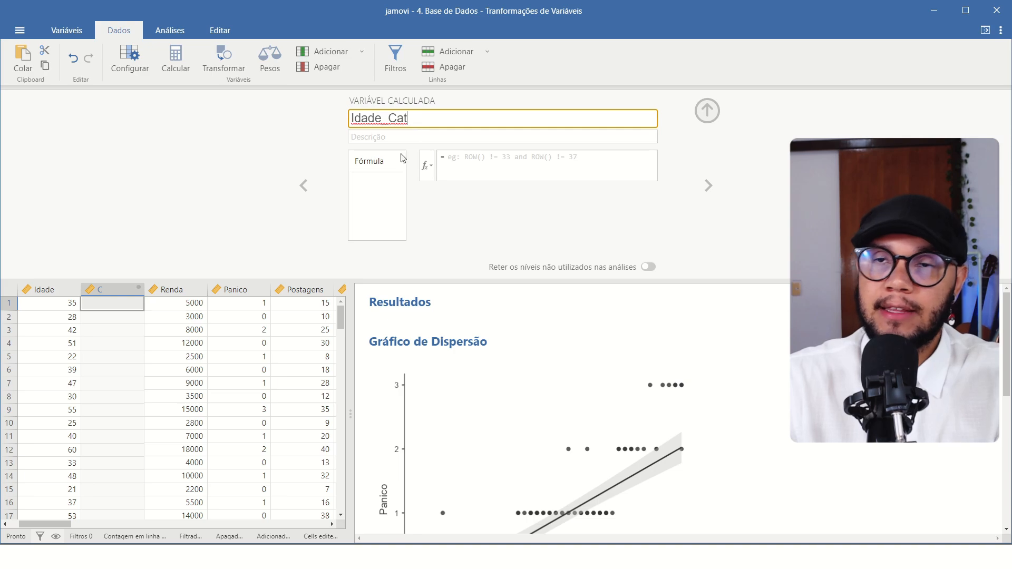
key(Tab)
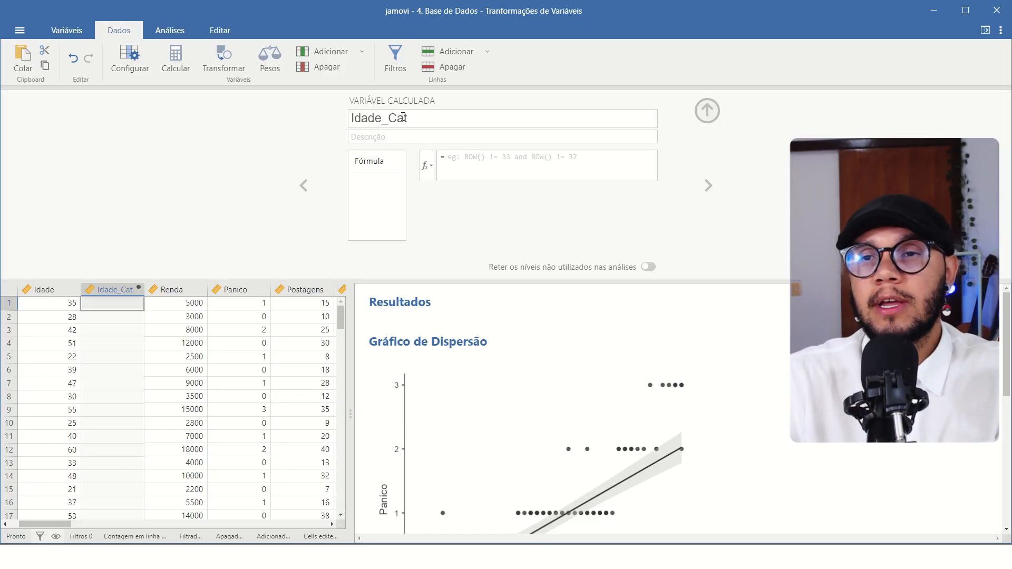
- Copy the description of the Idade variable into the description of Idade_Cat
click(373, 140)
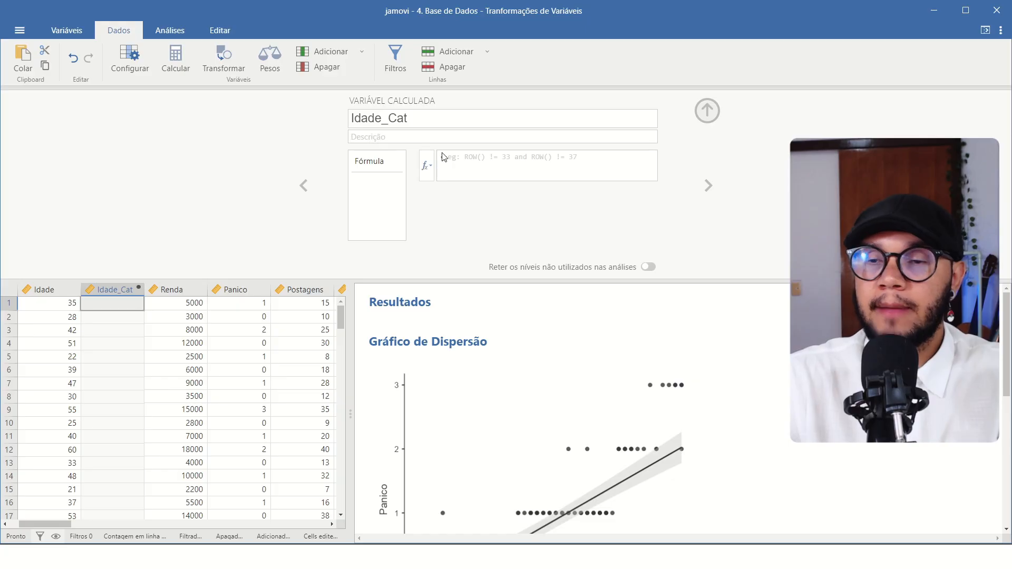
click(62, 293)
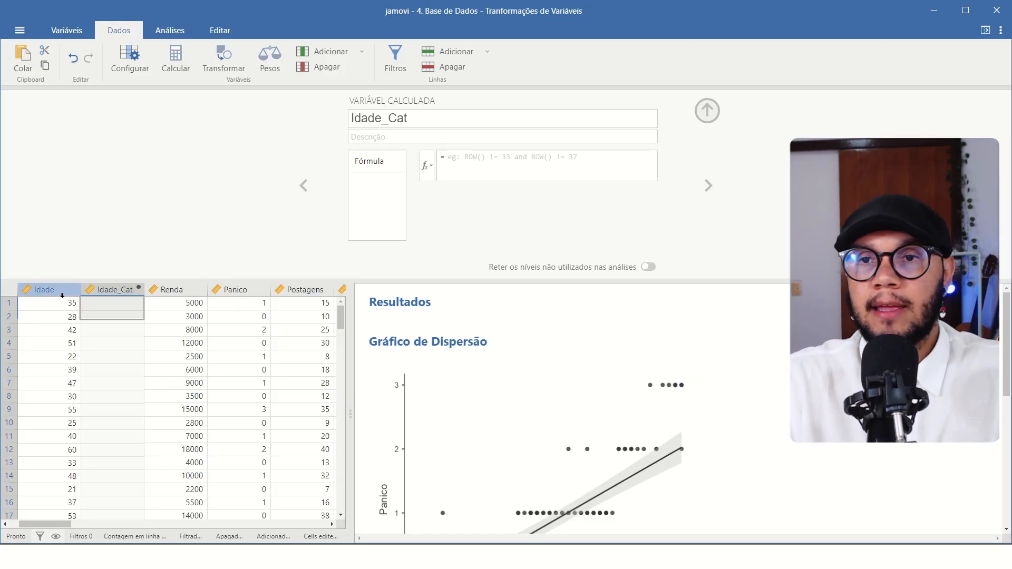
click(417, 137)
key(ctrl+c)
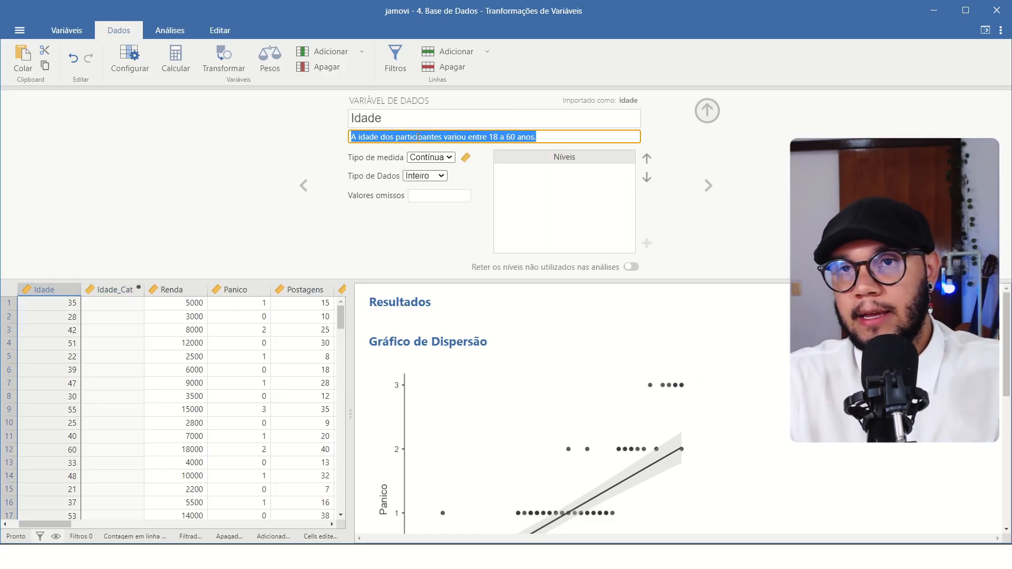
click(99, 288)
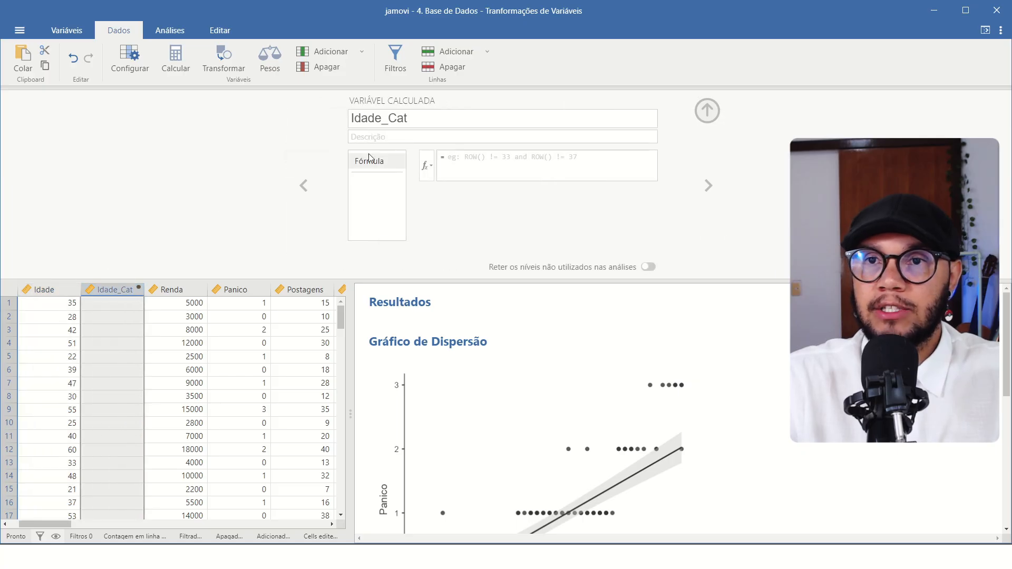
click(384, 136)
key(ctrl+v)
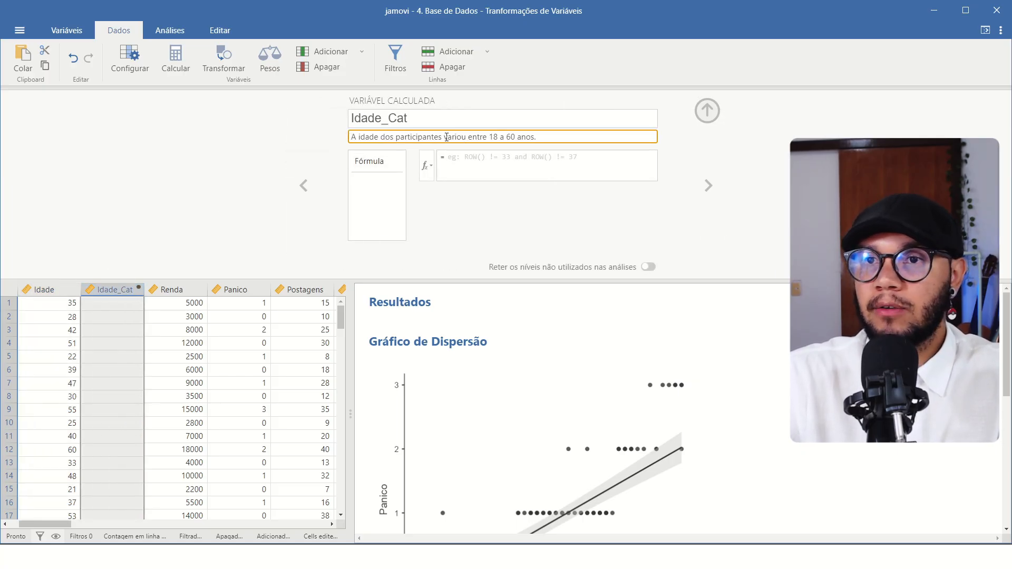
- Insert "agrupadas em 3 grupos de idade" after "variou" in the description of Idade_Cat
click(469, 138)
text(agrupoa)
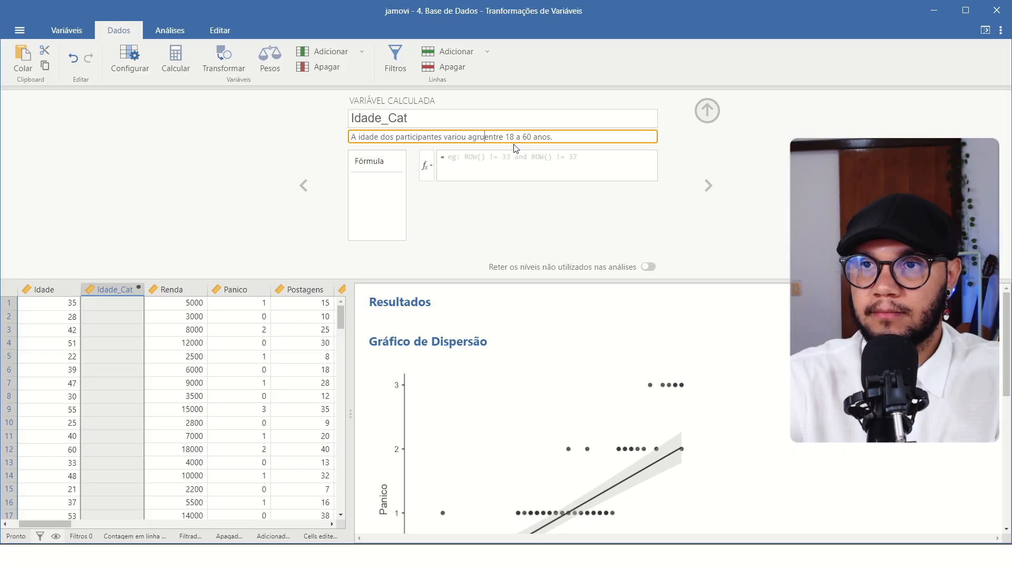
key(BackSpace)
key(BackSpace)
text(ads e)
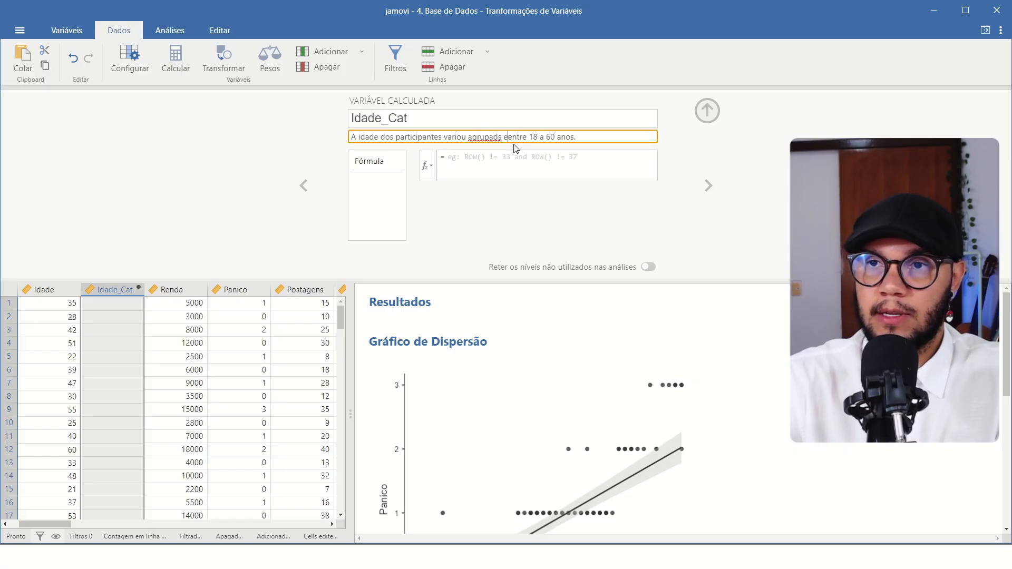
key(BackSpace)
key(BackSpace)
text(as em )
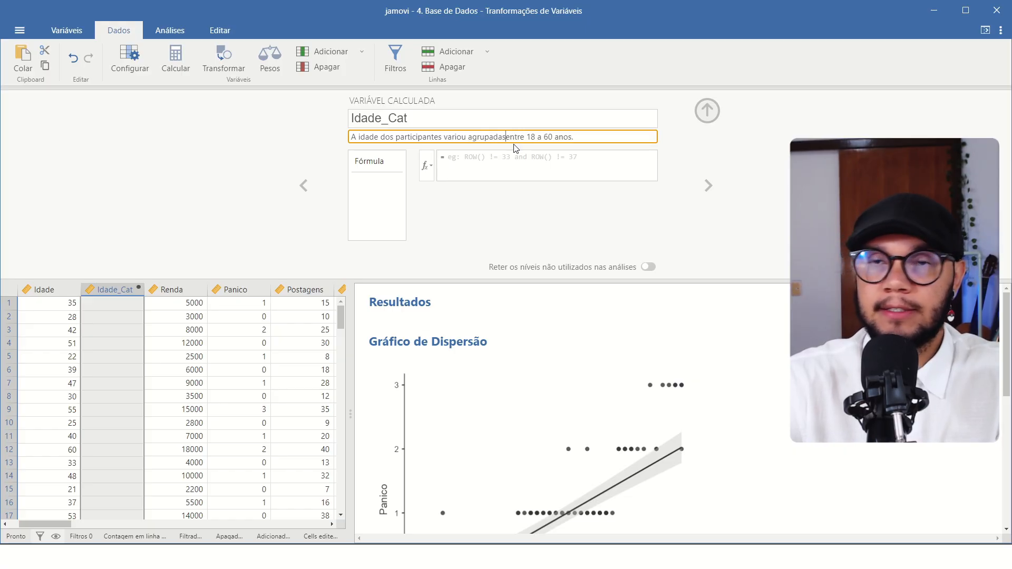
text(3 grupos de ida)
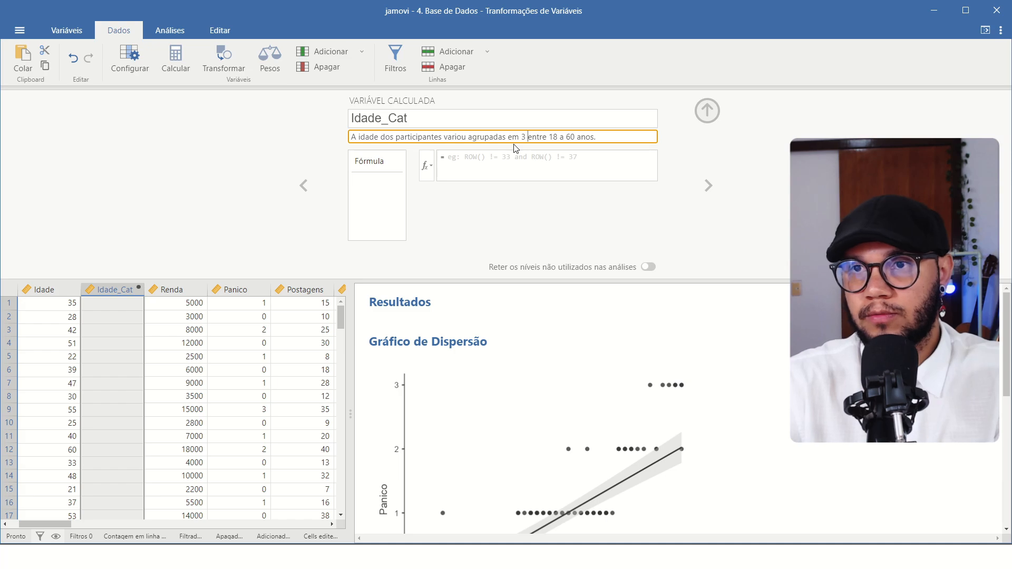
text(de)
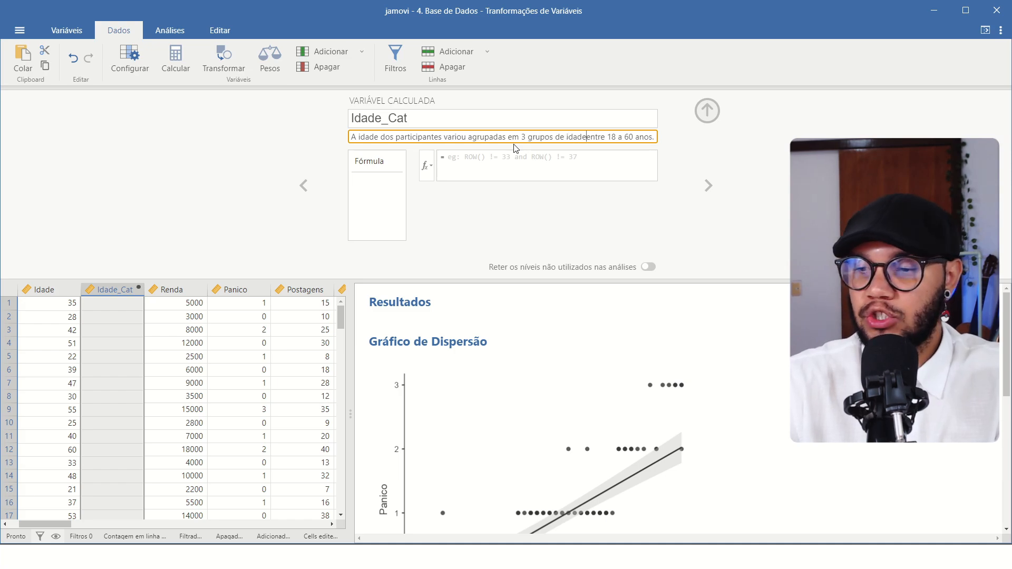
- Remove the trailing text "entre 18 a 60 anos." from the Idade_Cat description and end the sentence with a period
key(Delete)
key(Delete)
key(Delete)
key(Delete)
key(Delete)
key(Delete)
key(Delete)
key(Delete)
key(Delete)
key(Delete)
key(Delete)
key(Delete)
key(Delete)
key(Delete)
key(Delete)
key(Delete)
key(Delete)
key(Delete)
key(Delete)
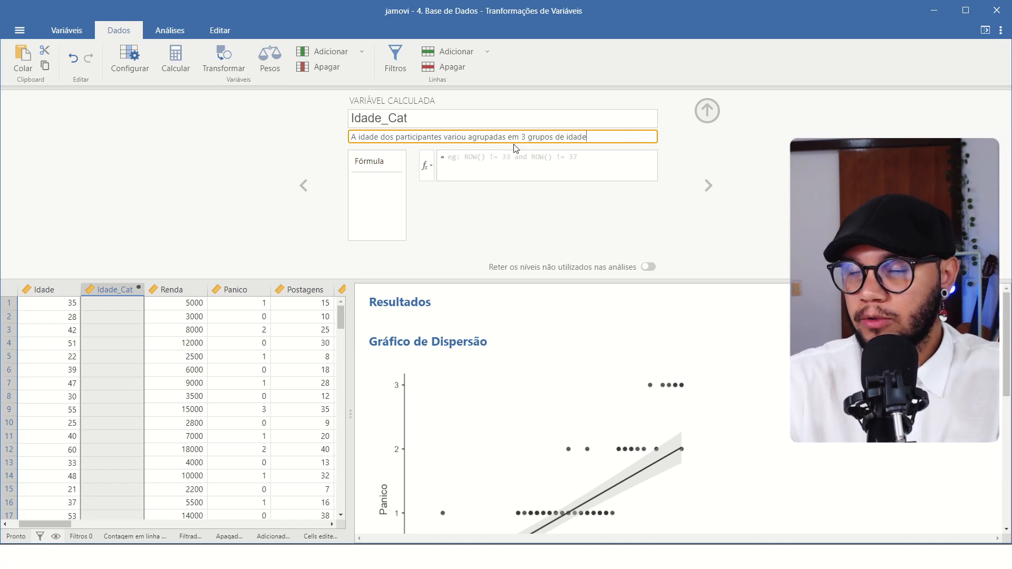
text(.)
key(Return)
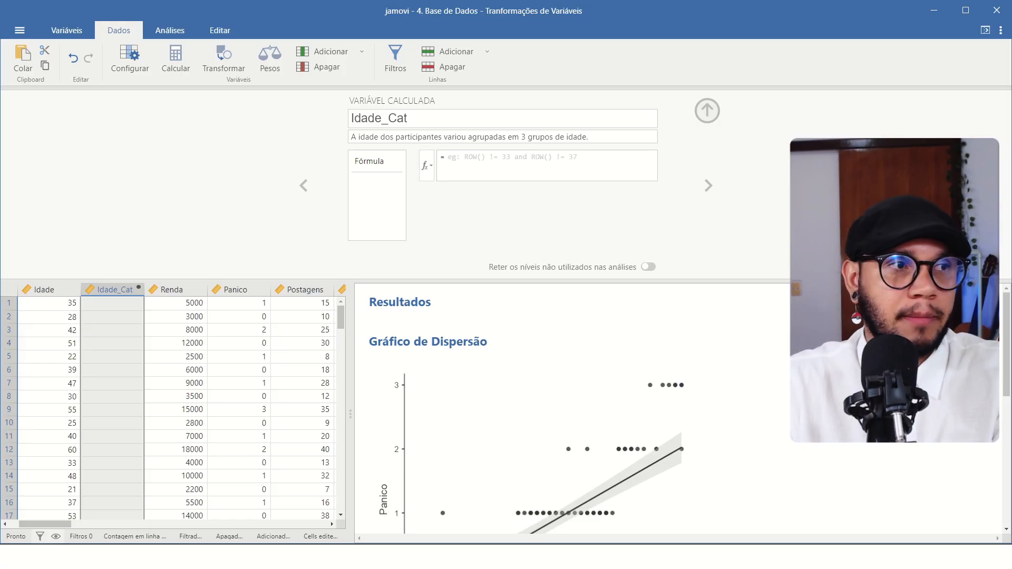
- Insert the logical function IF into the formula of Idade_Cat
scroll(501, 316, down, 4)
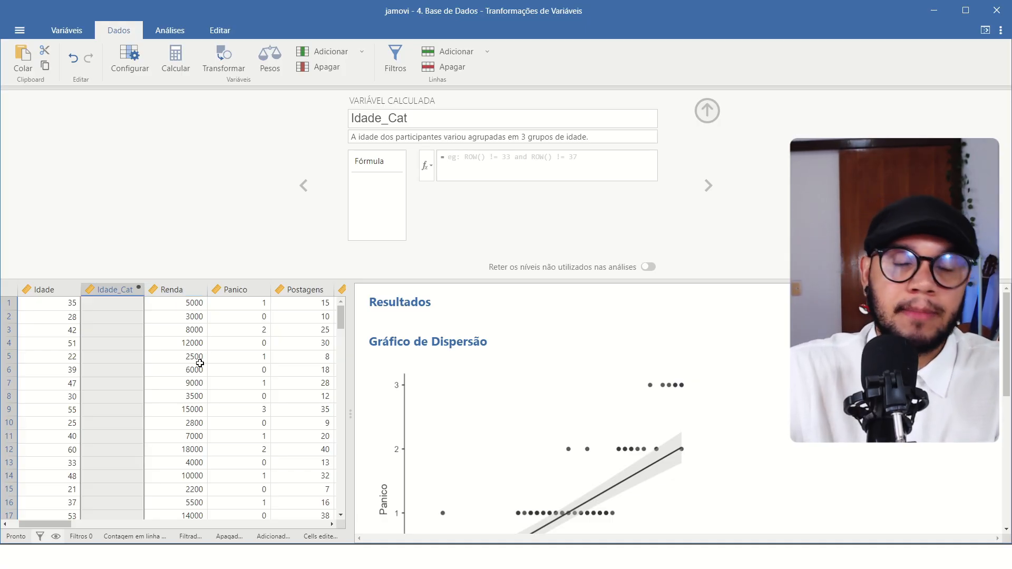
click(467, 169)
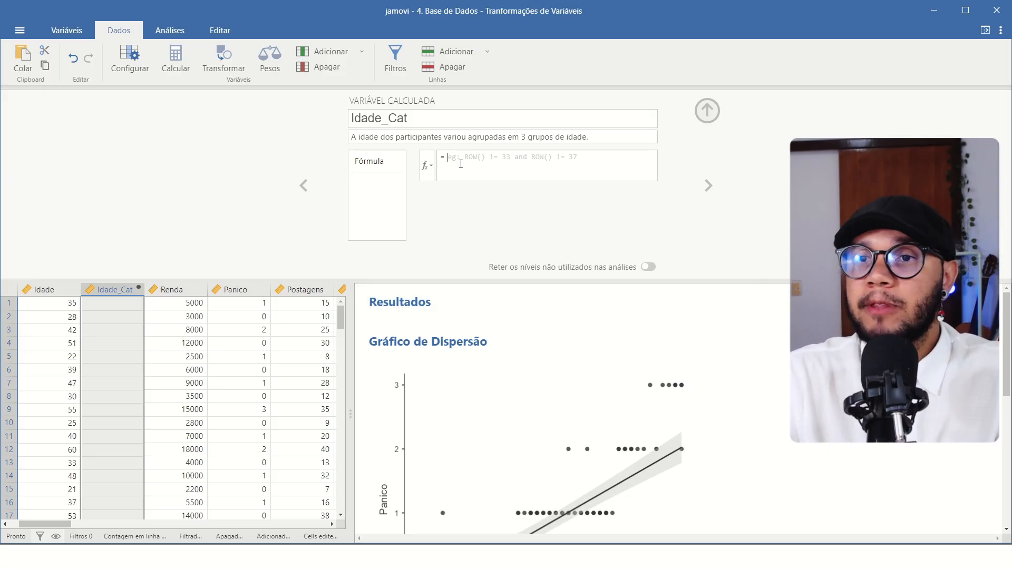
click(427, 166)
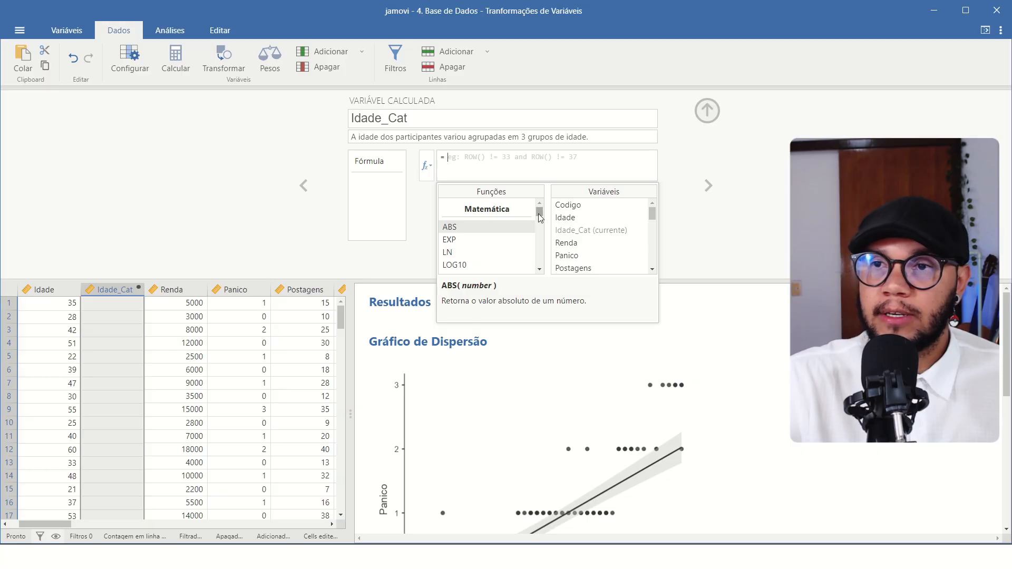
drag(540, 213, 540, 237)
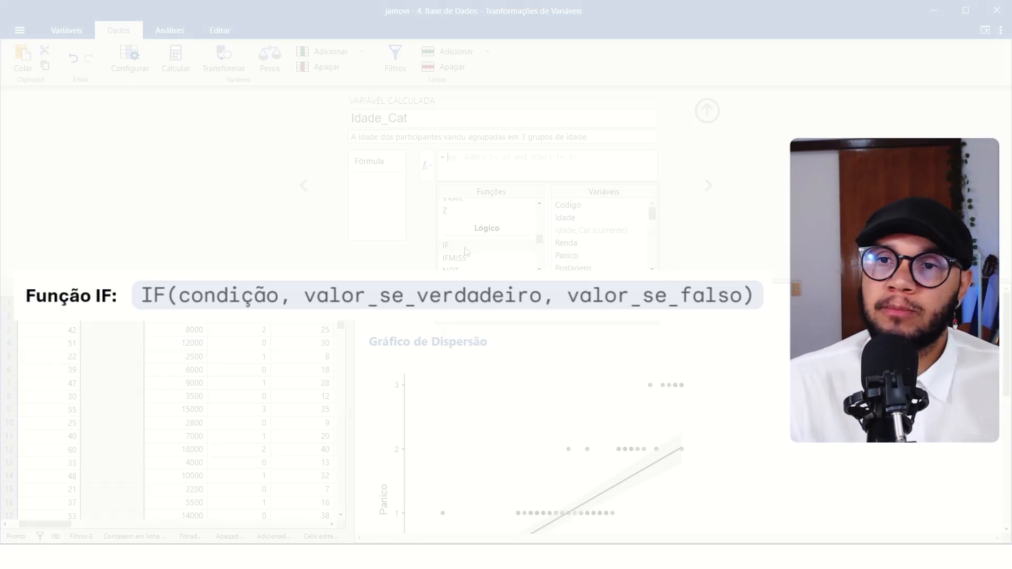
double_click(466, 252)
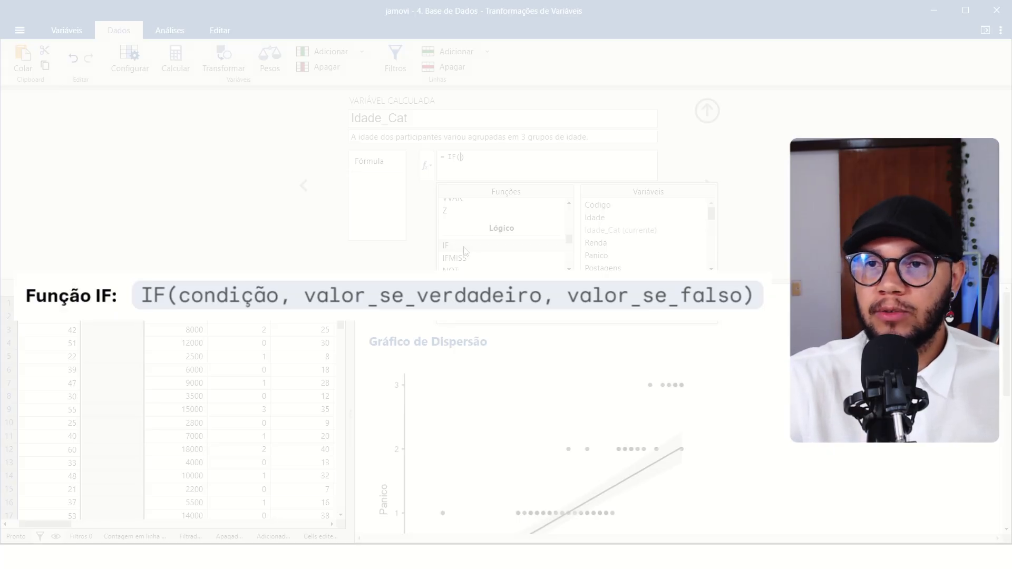
drag(449, 156, 462, 157)
click(460, 158)
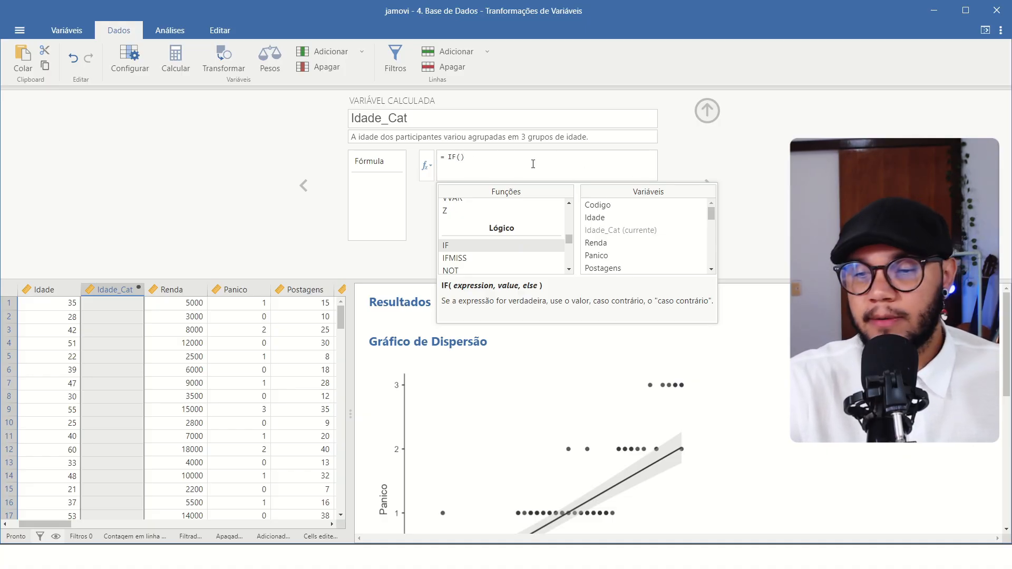
- Enter the IF condition "Idade >= 18 and Idade <= 30" in the Idade_Cat formula, followed by a comma
double_click(605, 219)
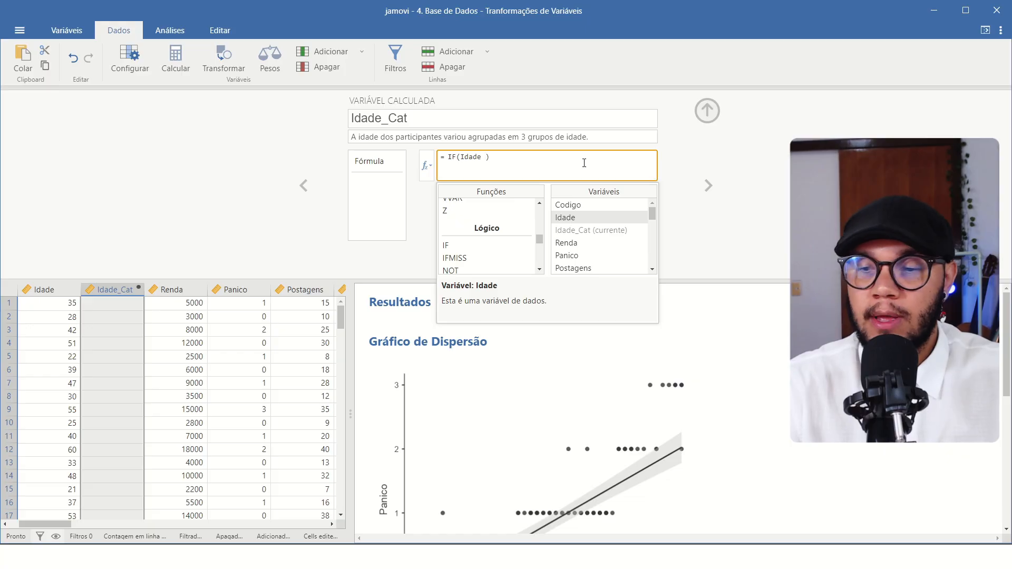
text(>=)
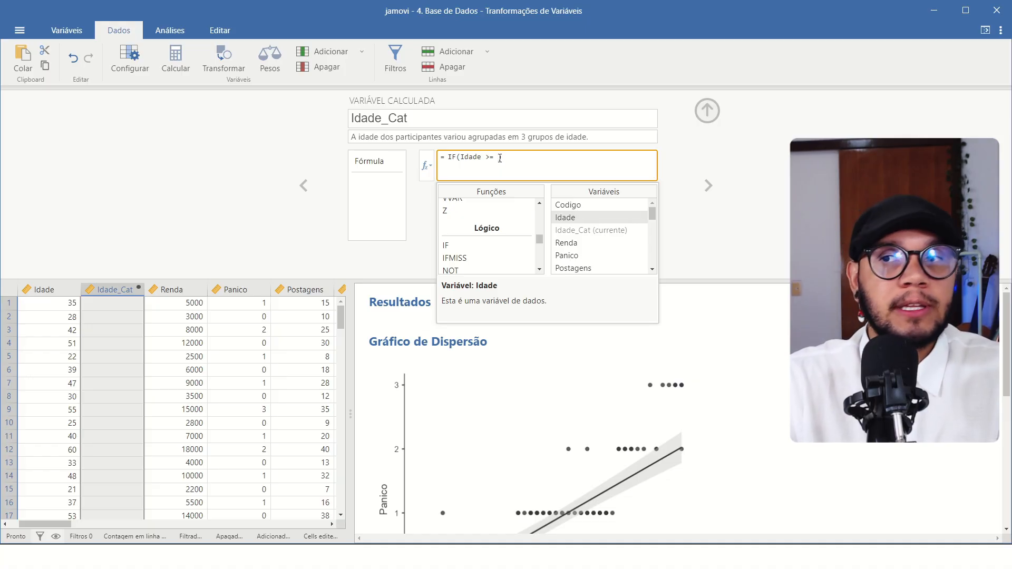
click(496, 188)
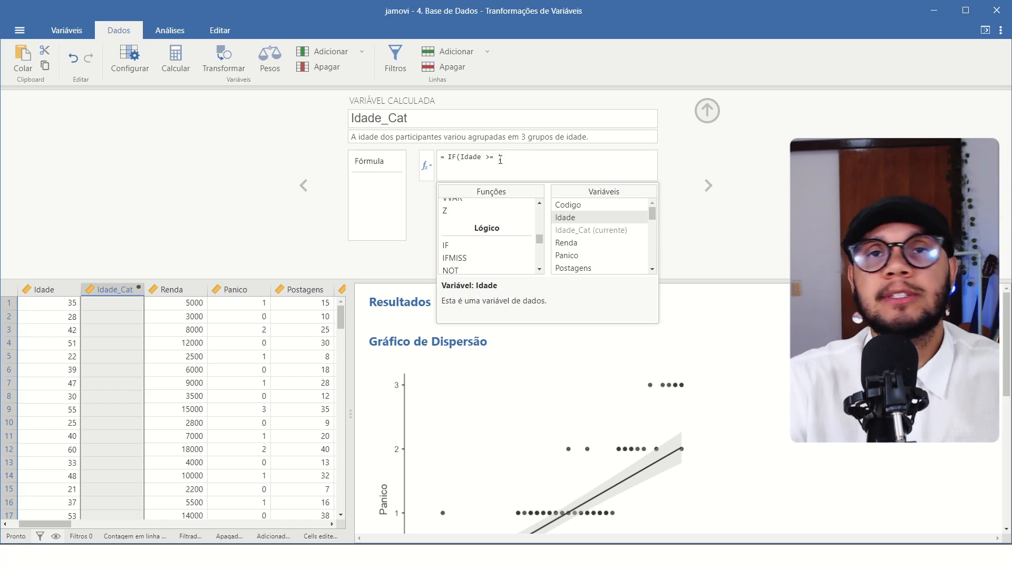
click(500, 161)
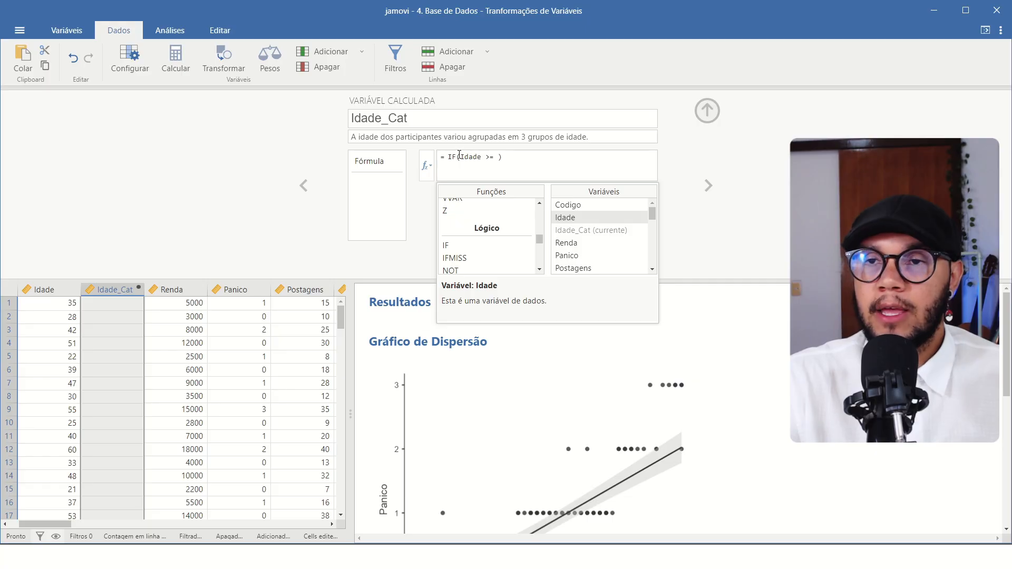
click(500, 160)
text(18)
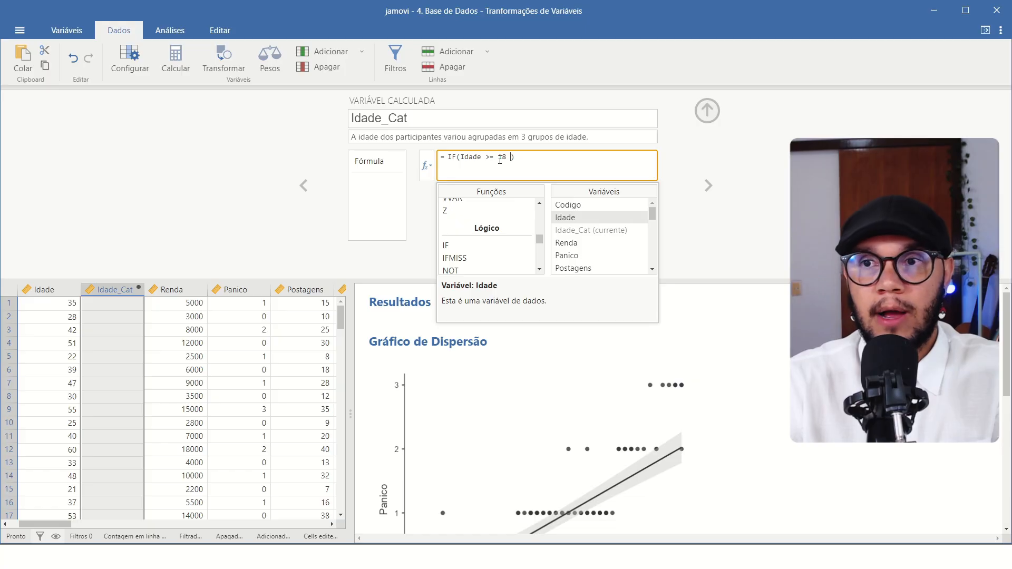
text(and )
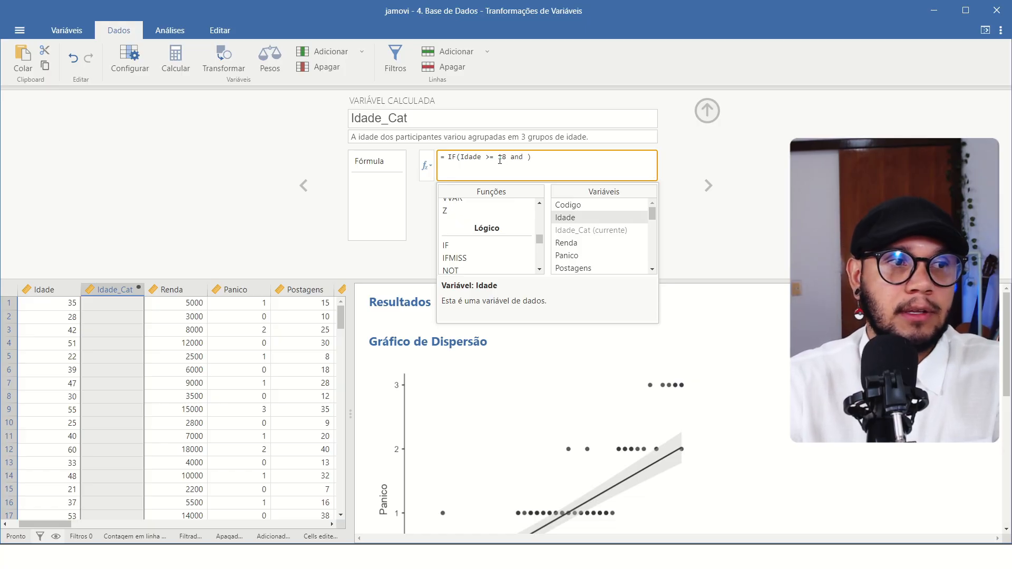
text(Idade)
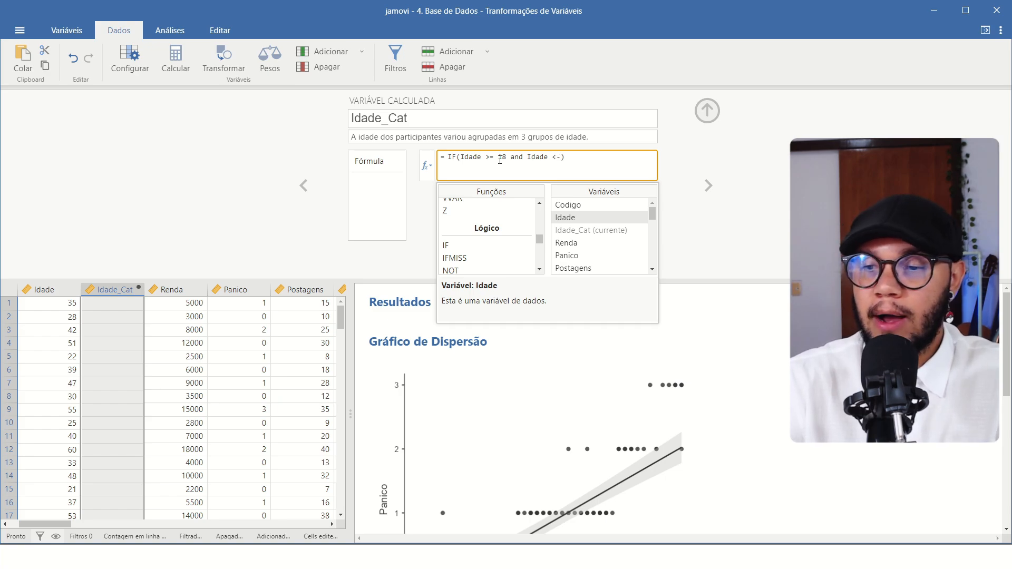
text( <= 30)
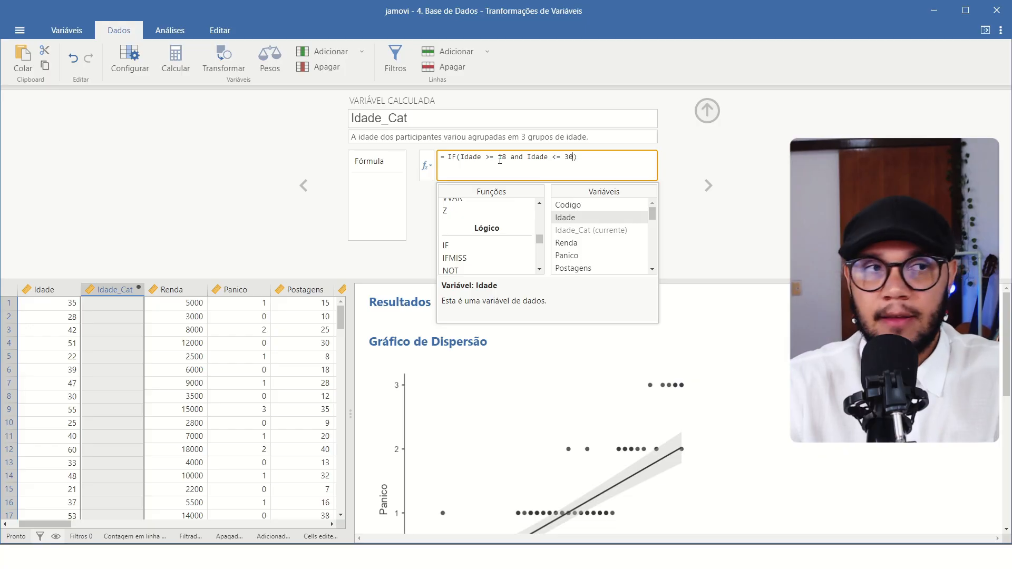
text(,)
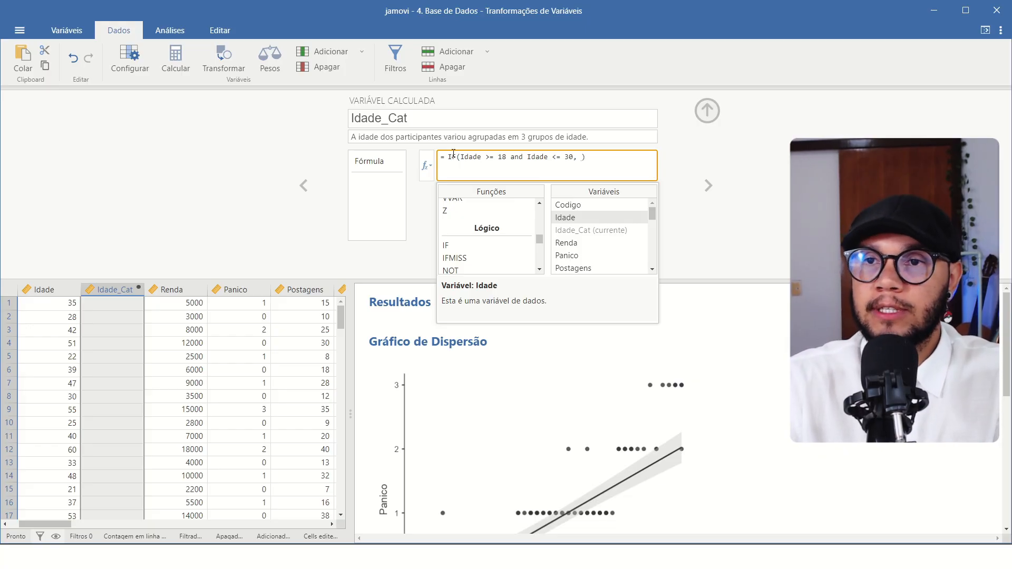
- Add "Jovens" in quotation marks as the value the IF formula returns when the age condition is true
drag(451, 157, 577, 163)
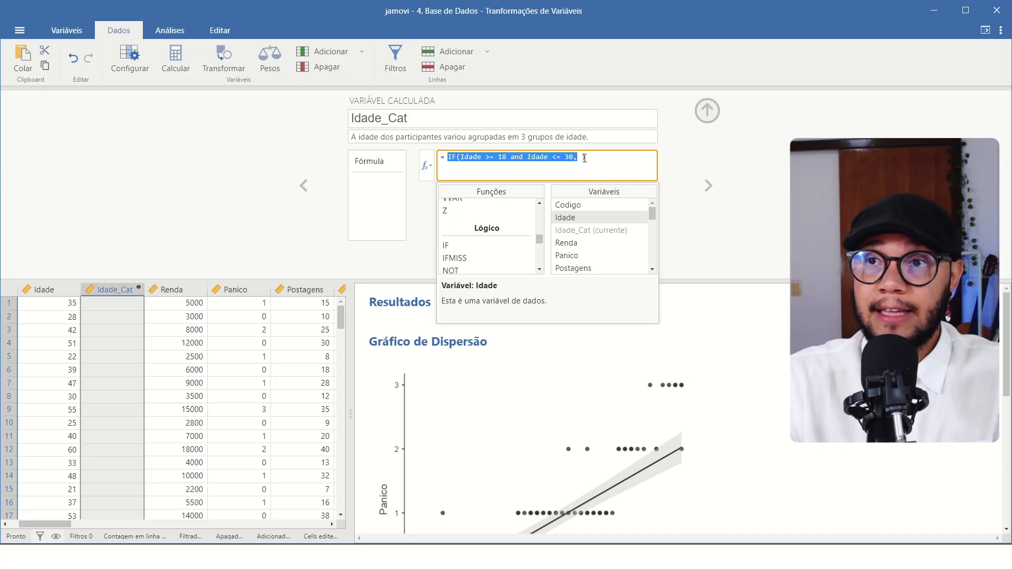
click(583, 157)
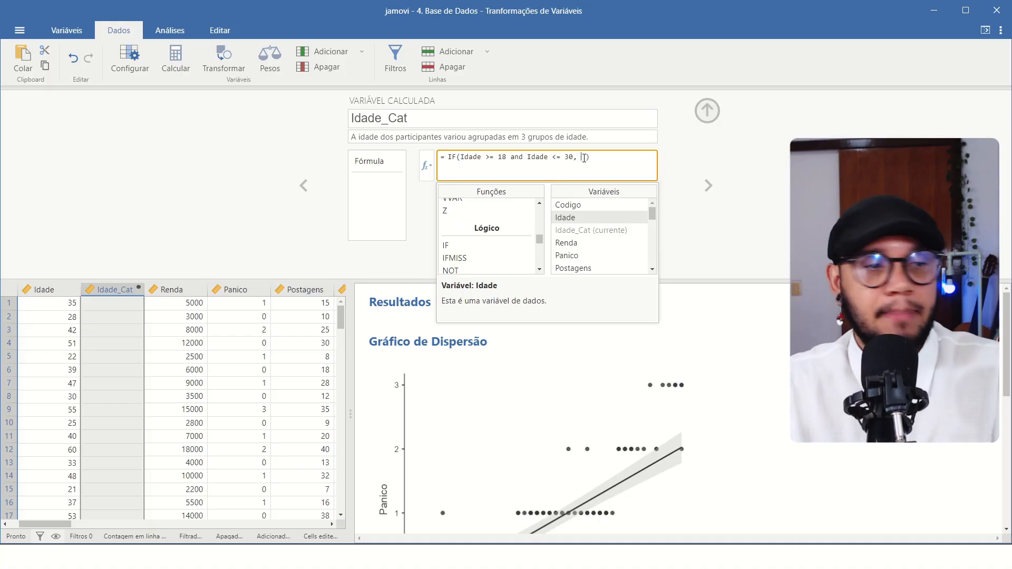
text("Jov)
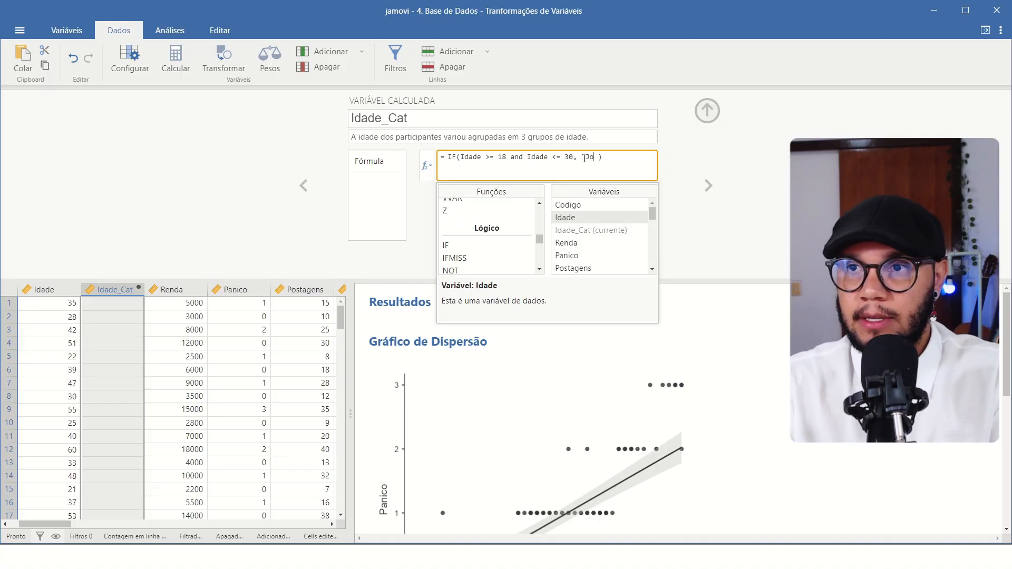
text(ens)
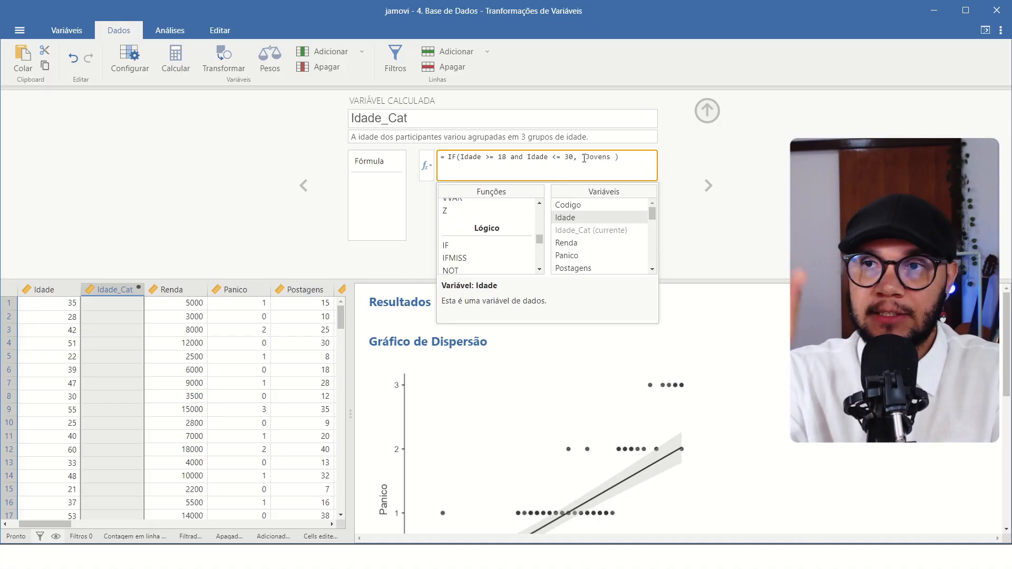
text(")
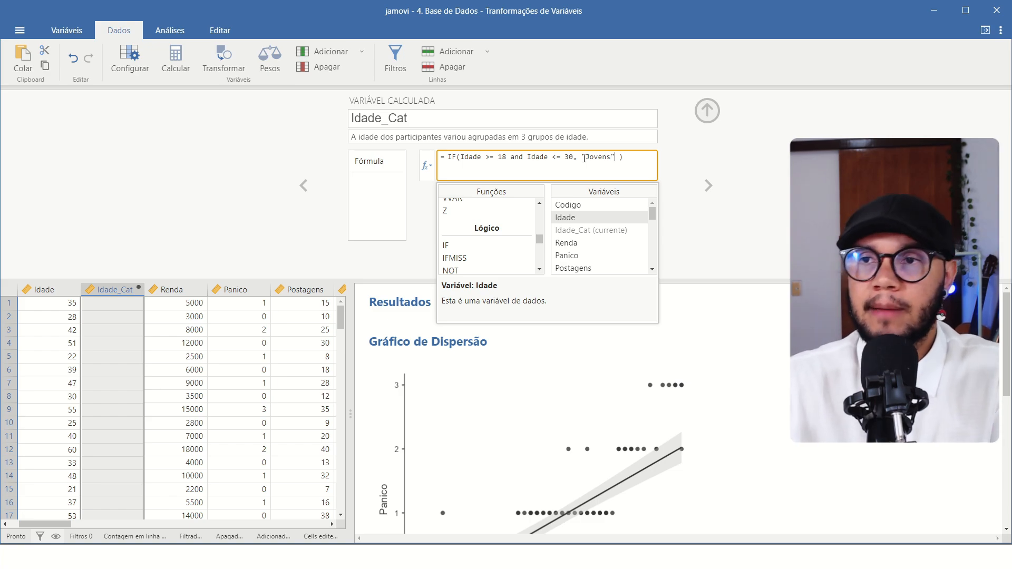
drag(582, 157, 616, 160)
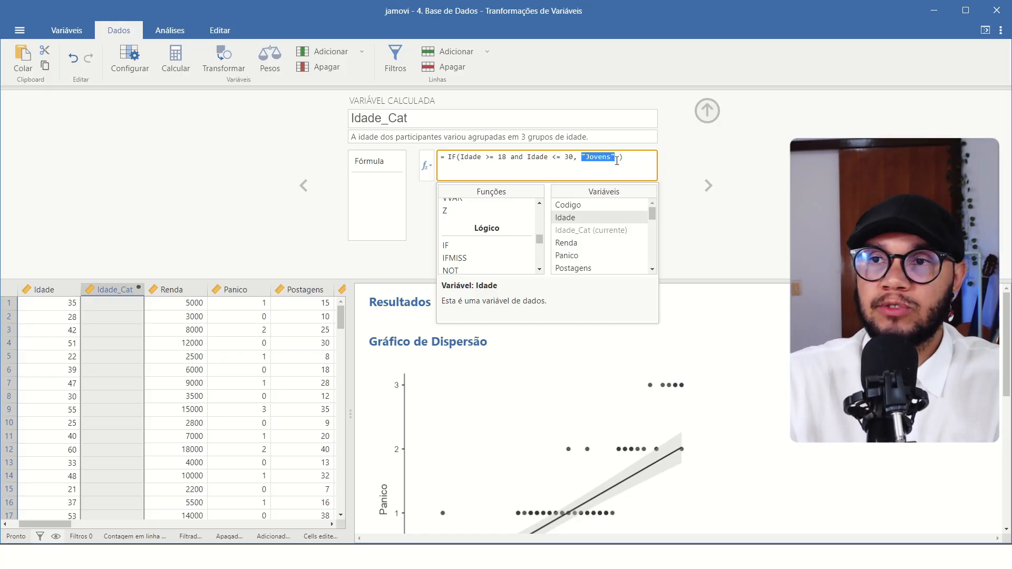
click(616, 160)
drag(581, 157, 618, 166)
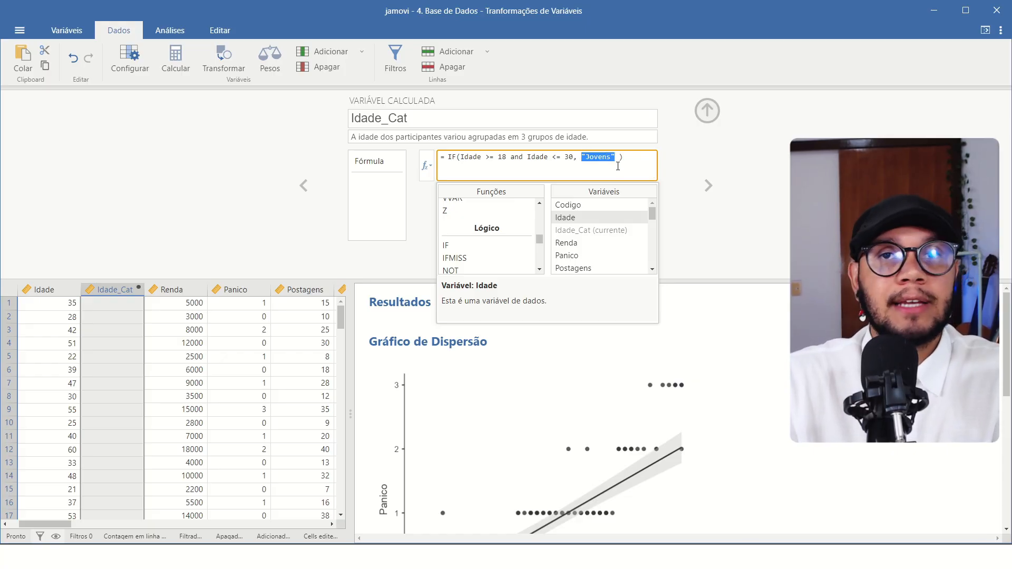
click(619, 159)
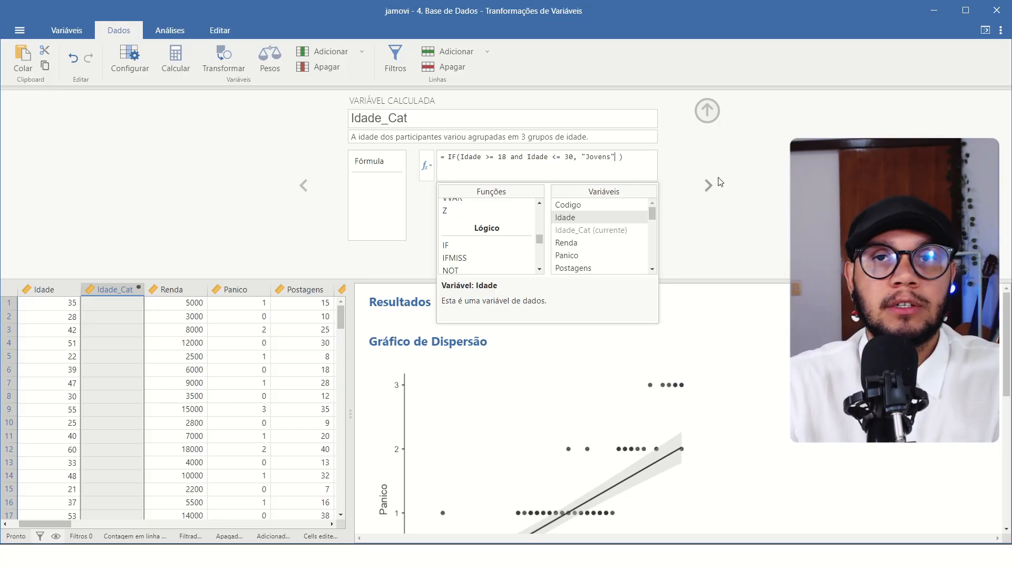
- Add "Idosos" in quotation marks, separated by a comma, as the value the IF formula returns when the condition is false
text(,)
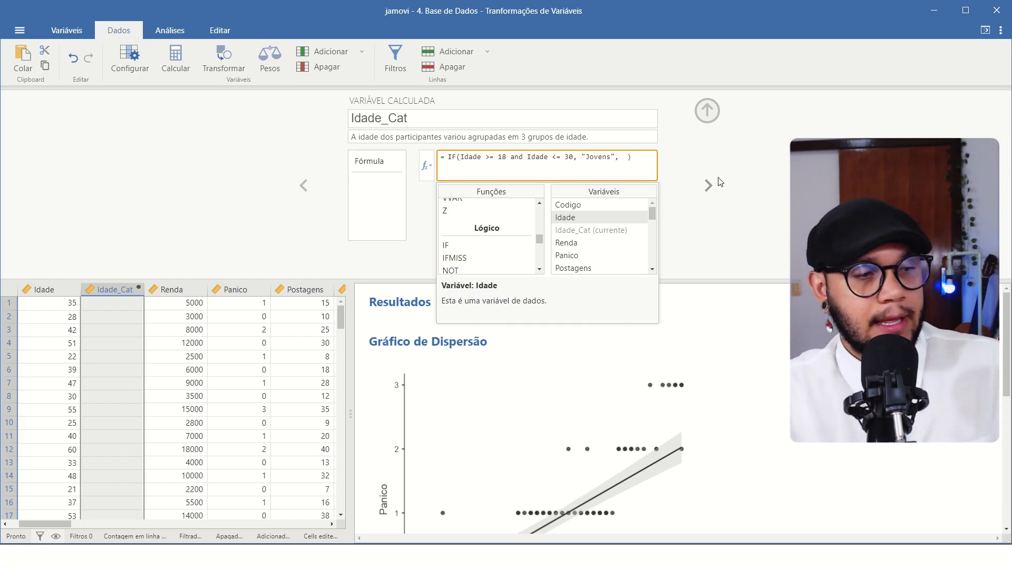
text( ")
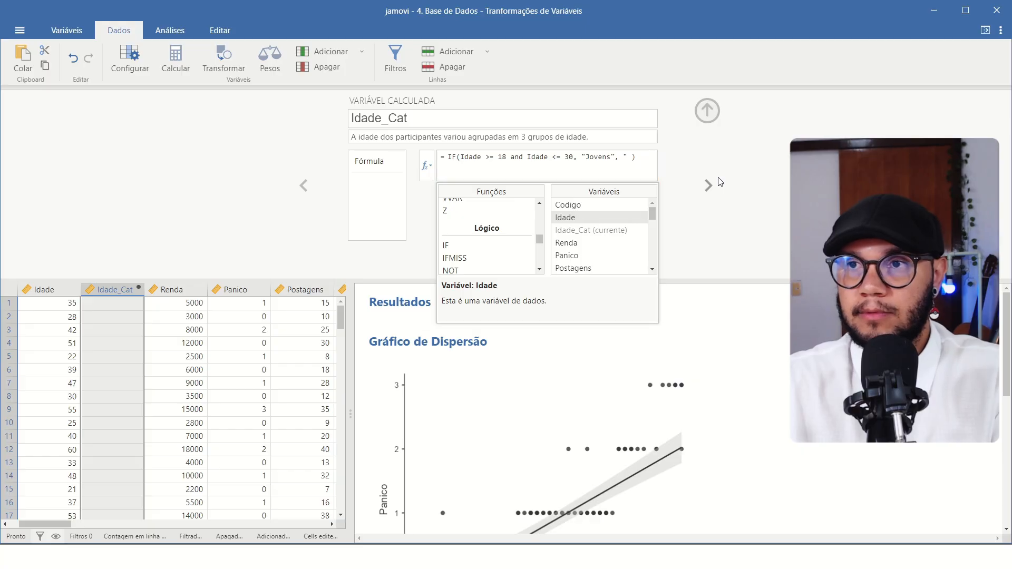
click(671, 165)
text(Idoso)
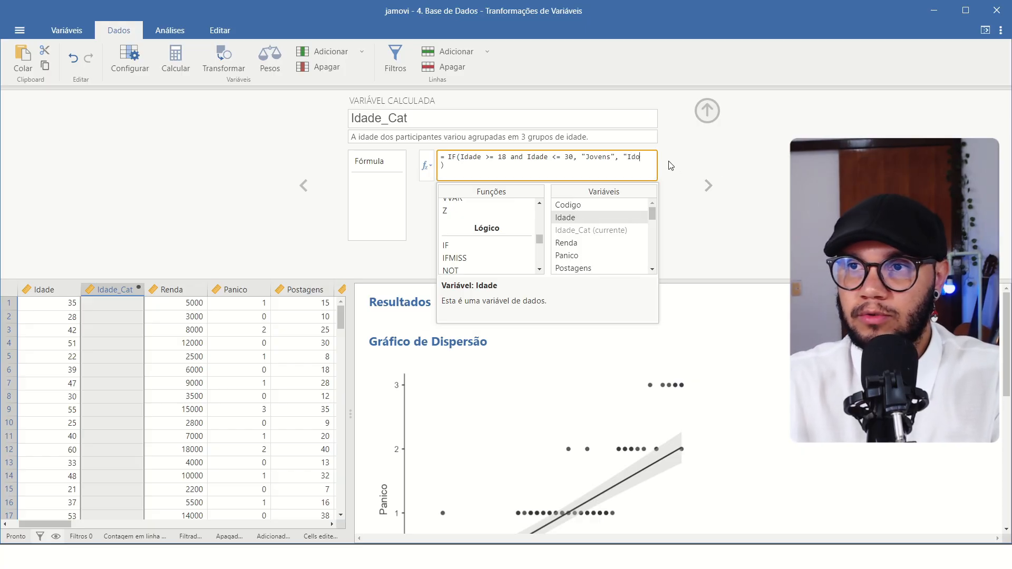
text(s)
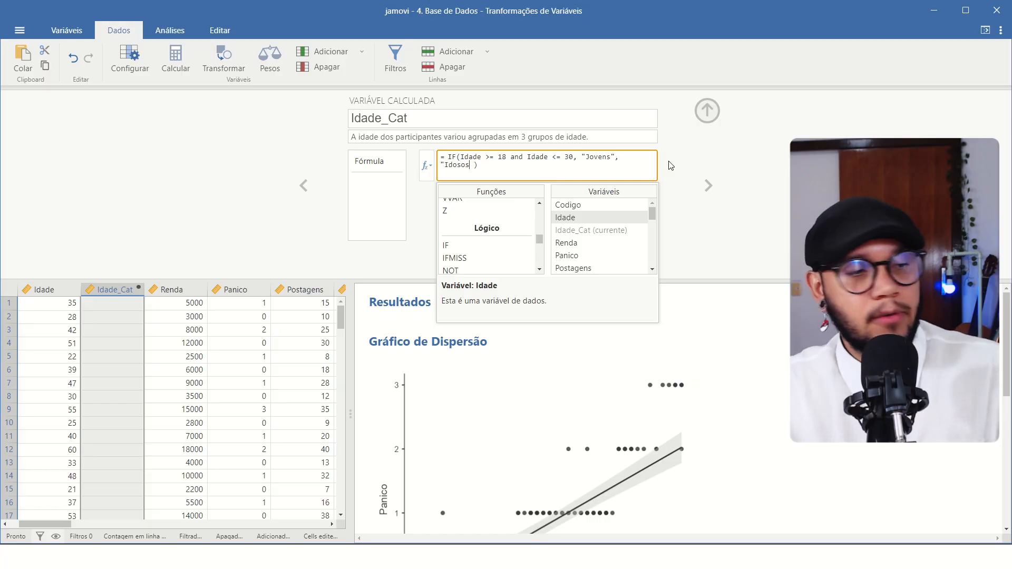
text(")
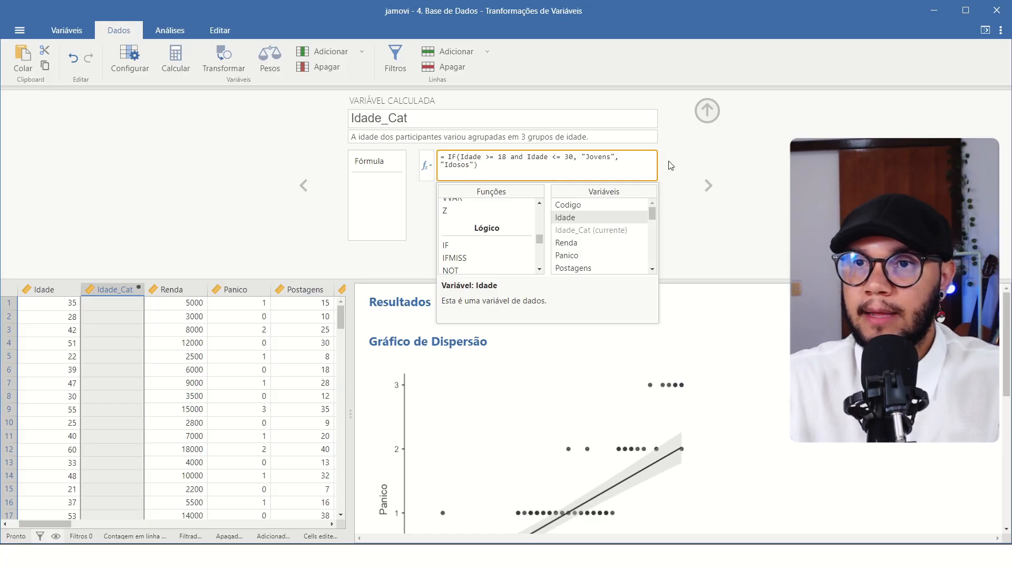
- Apply the Idade_Cat formula and compare the assigned categories with the Idade values in rows 3 and 4
key(Return)
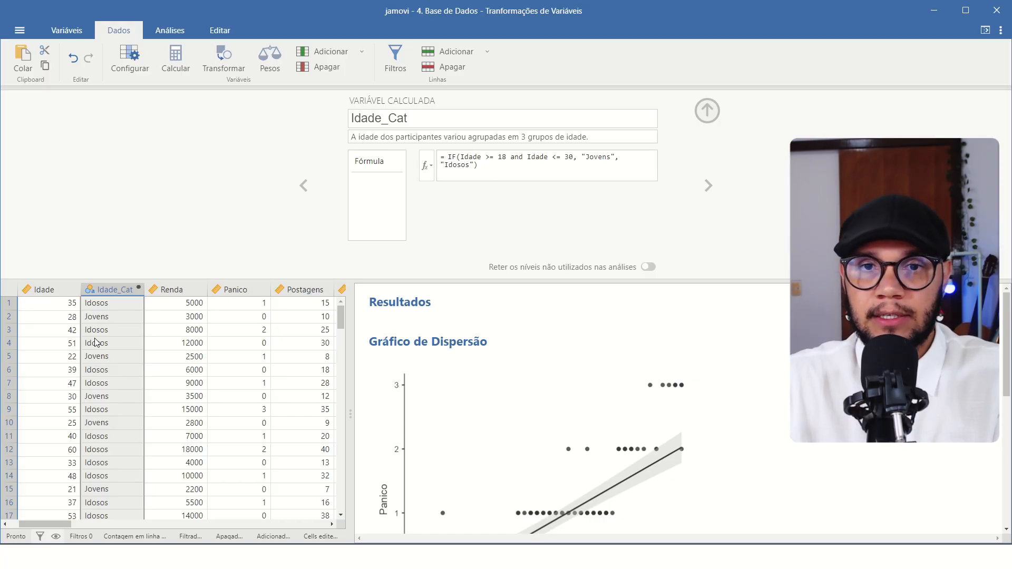
click(67, 330)
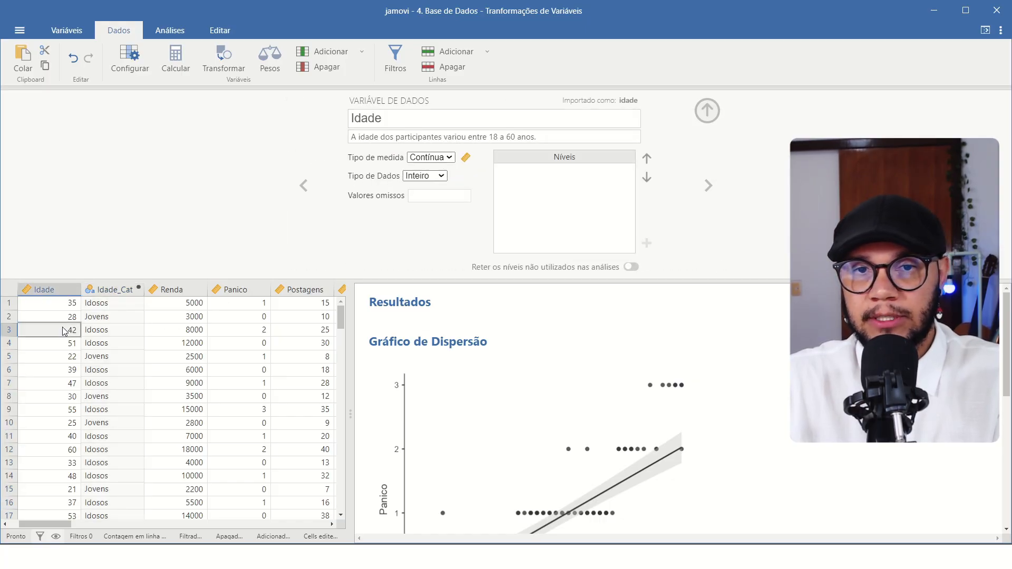
click(100, 332)
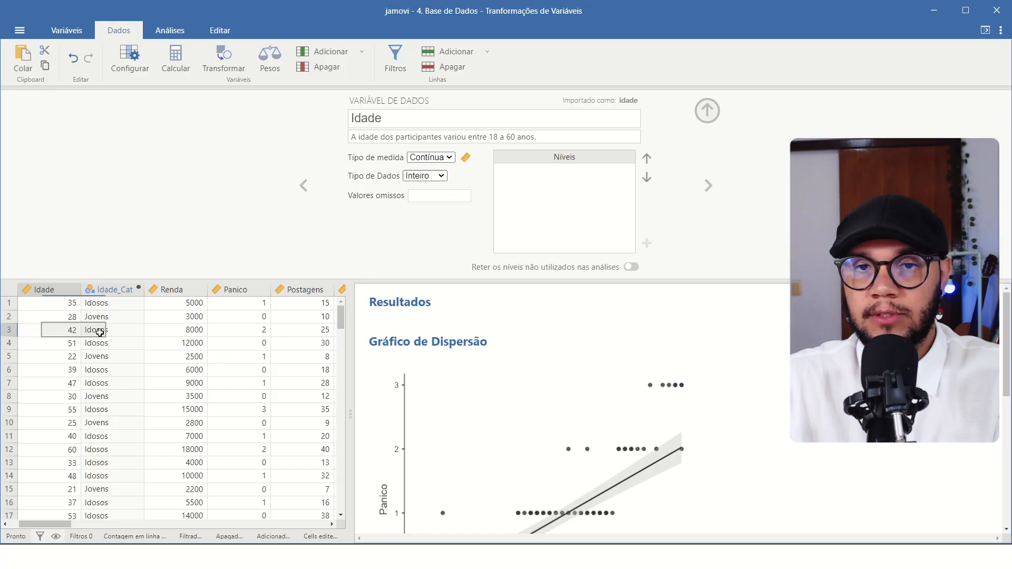
click(67, 348)
click(101, 340)
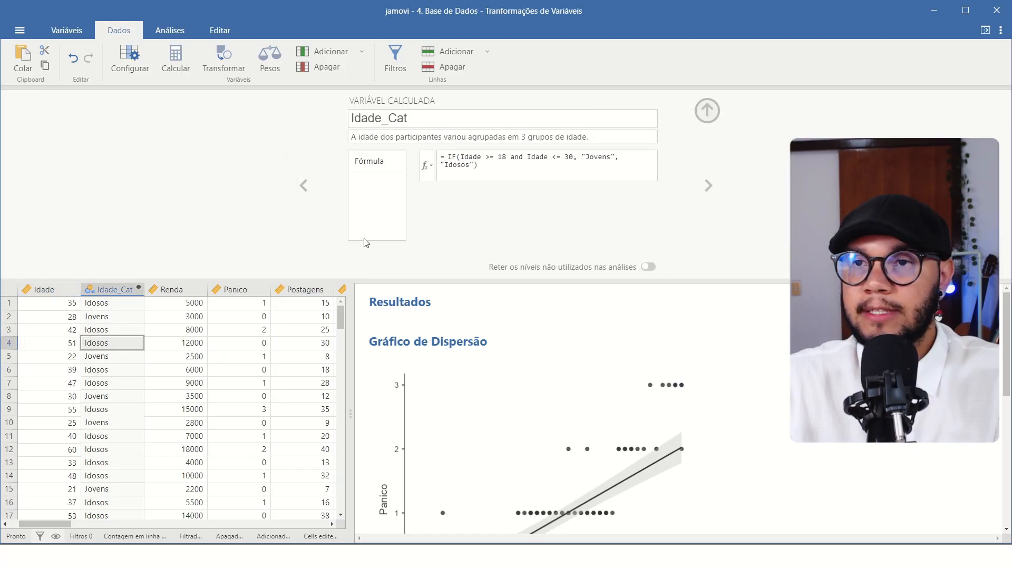
- Remove the false value "Idosos" and its closing parenthesis from the end of the Idade_Cat formula
click(458, 165)
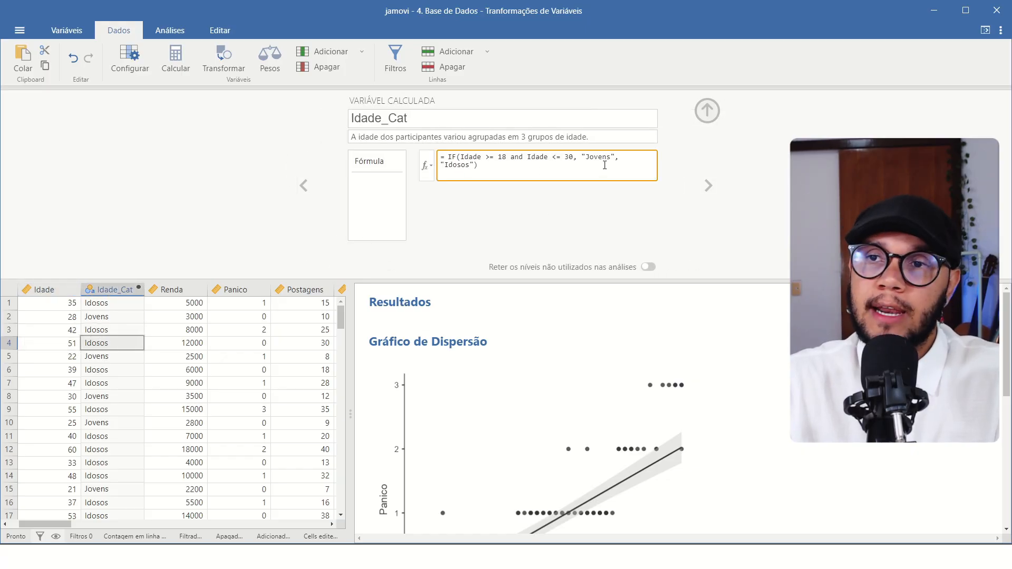
click(576, 158)
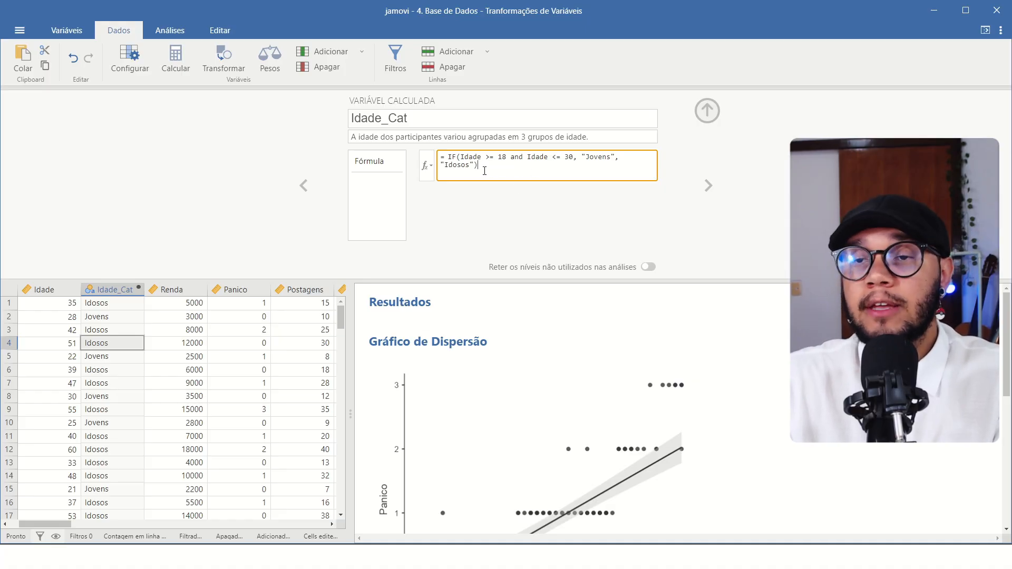
drag(479, 167, 442, 166)
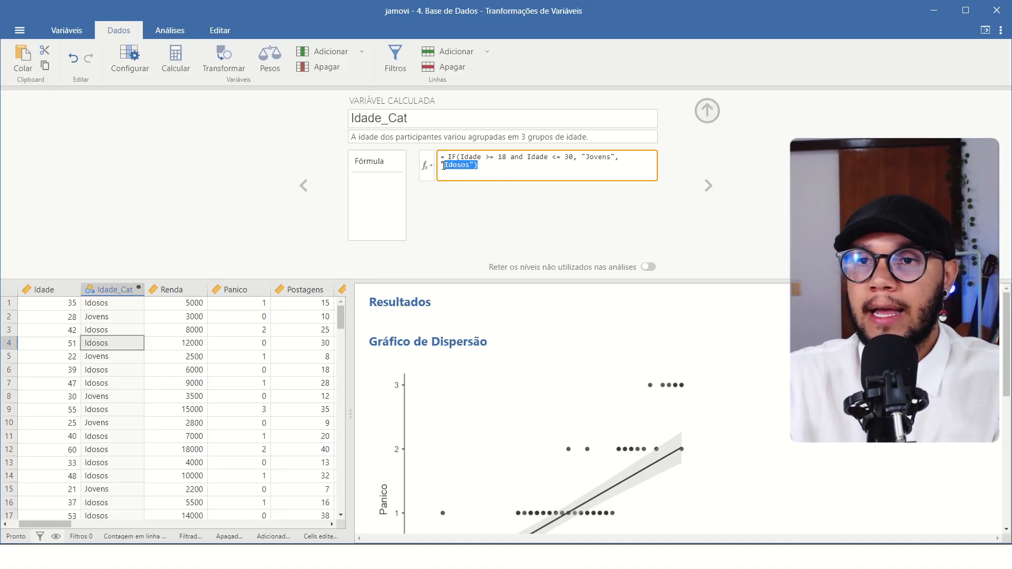
key(BackSpace)
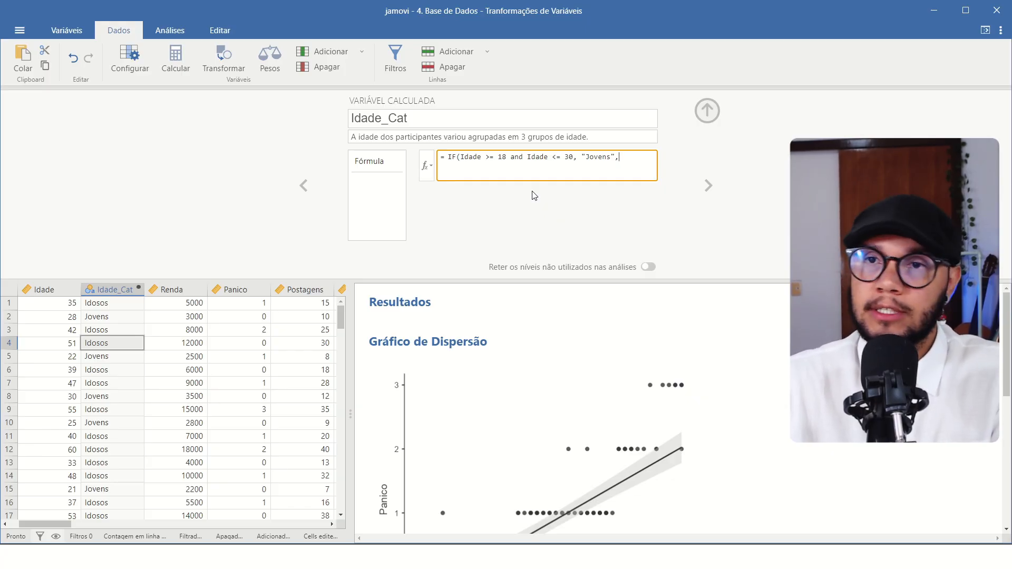
- Add a nested IF after "Jovens" in the Idade_Cat formula, starting its condition with "Idade >=31"
click(450, 156)
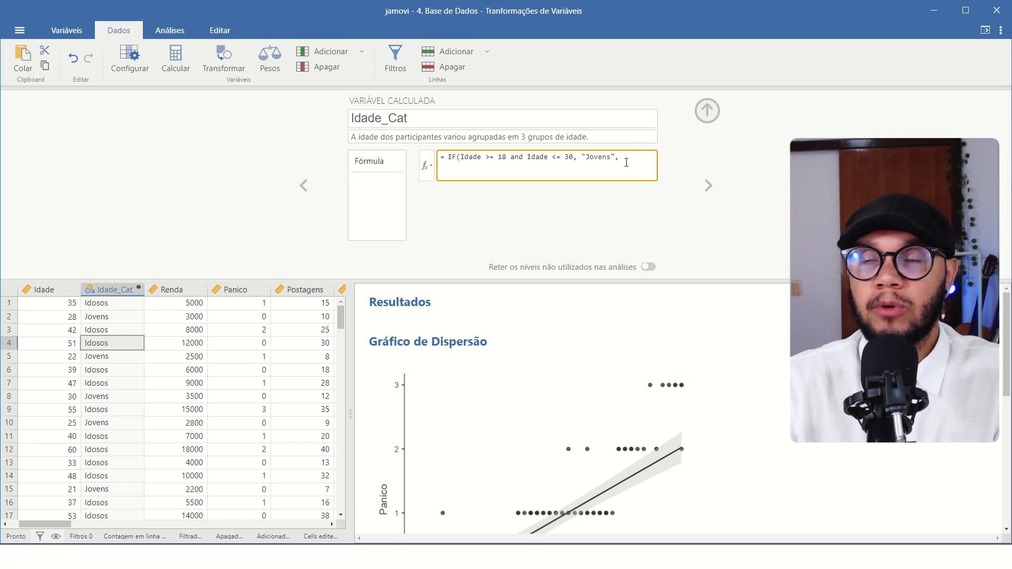
text(IF)
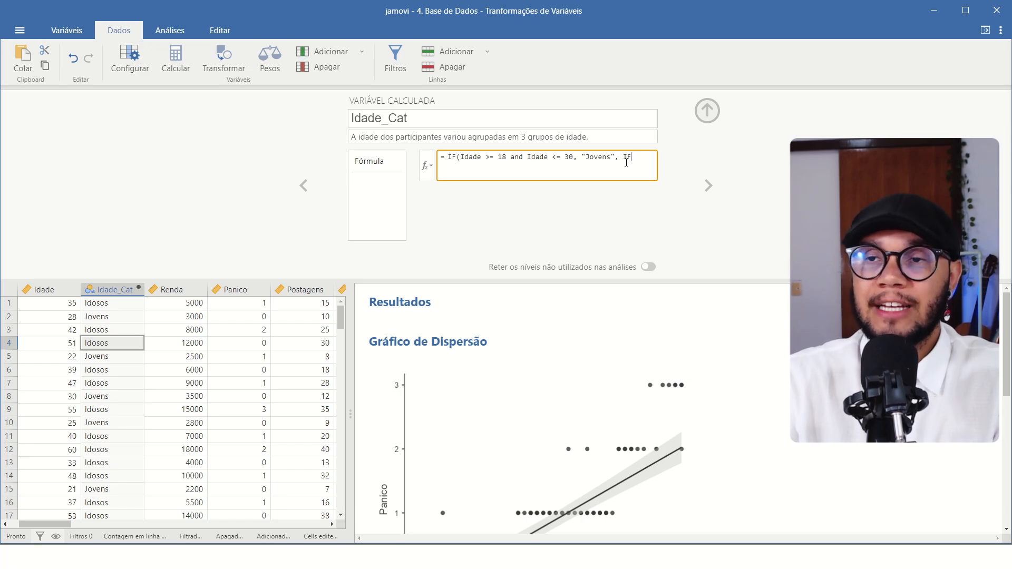
text((iDADE)
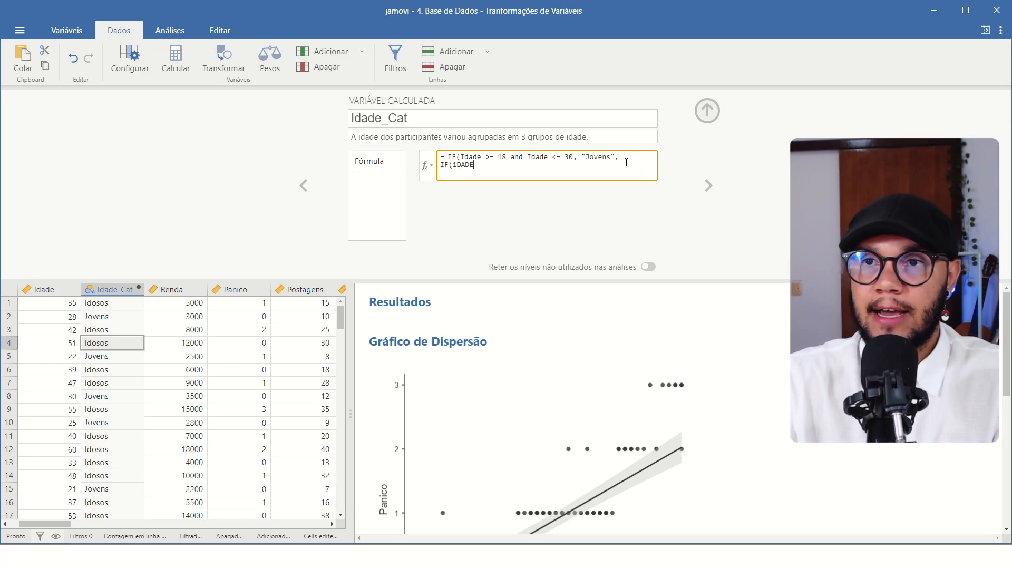
key(BackSpace)
key(BackSpace)
key(BackSpace)
key(BackSpace)
key(BackSpace)
text(Ida)
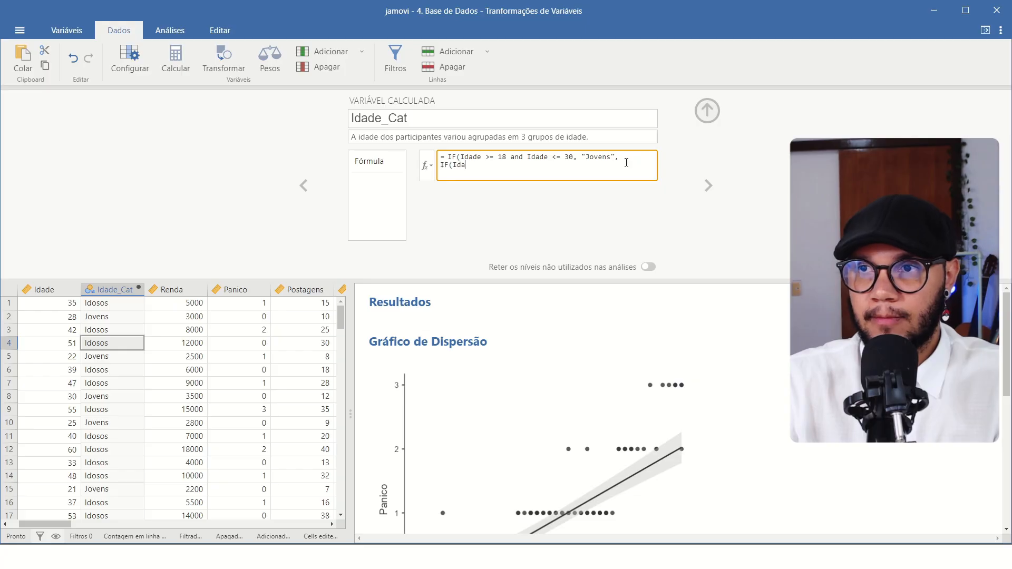
text(de )
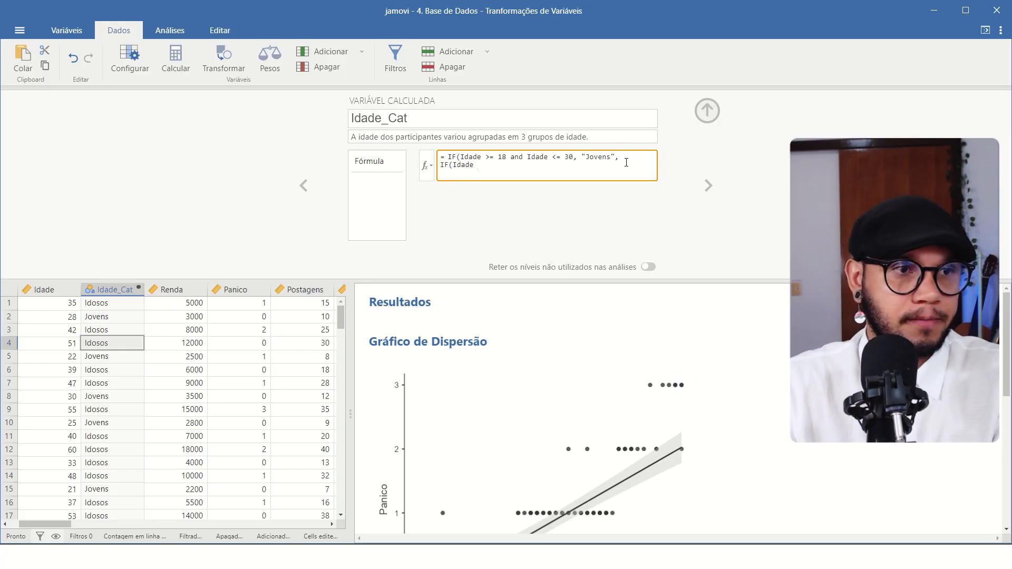
text(>)
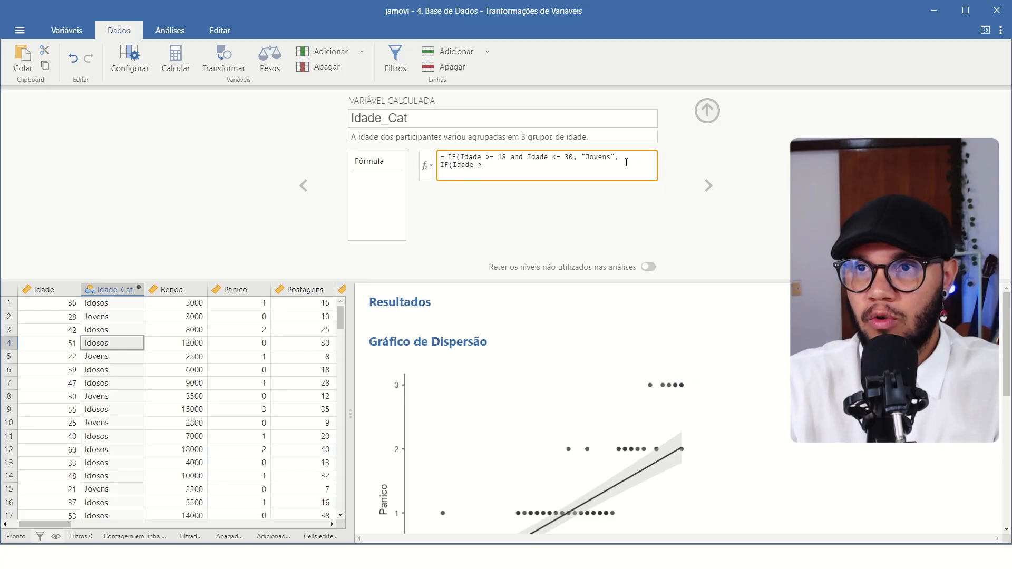
text(=31)
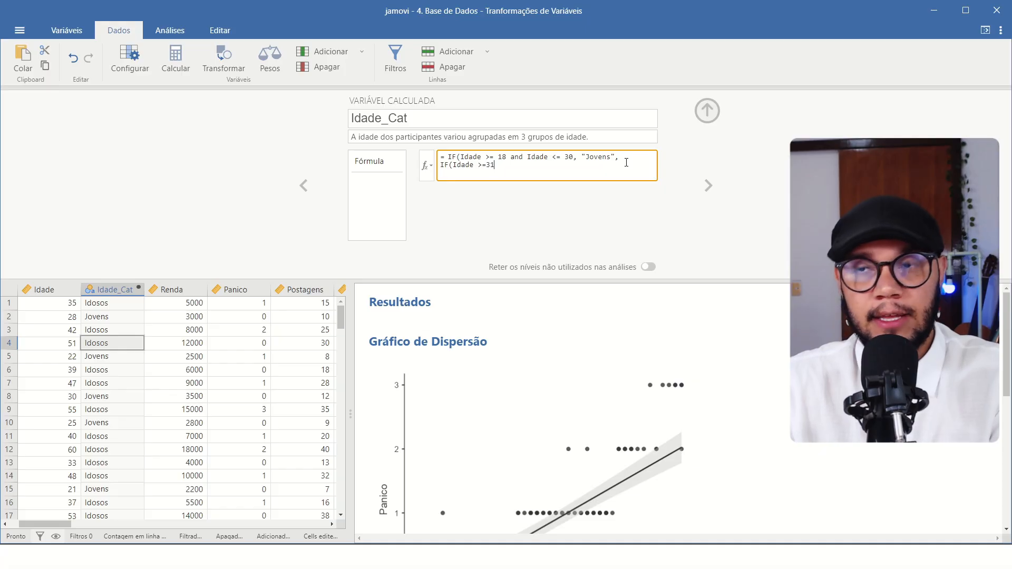
- Complete the nested condition with "and Idade <= 45" and add "Adultos" in quotation marks as its true value
text( and )
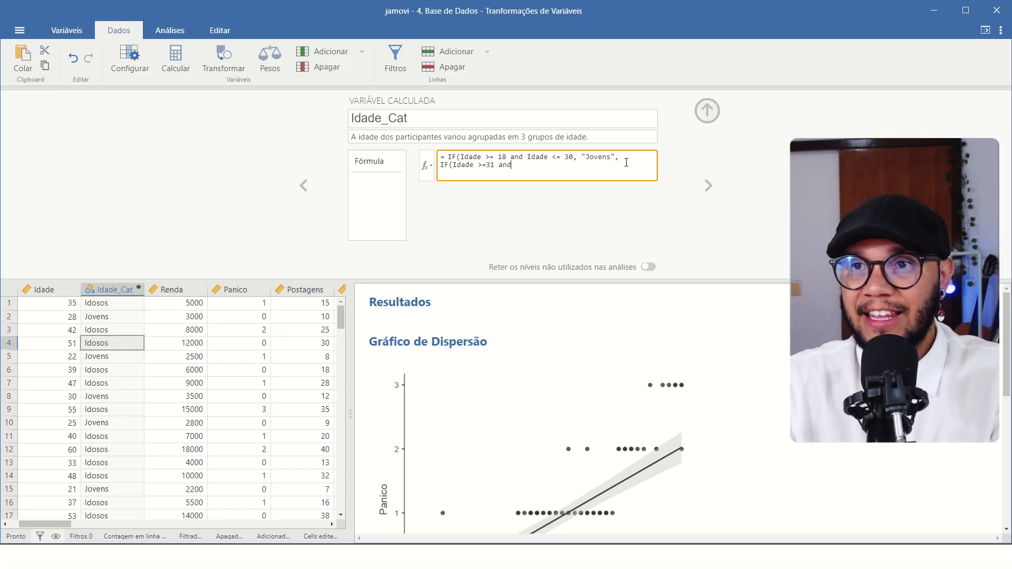
text(Idade )
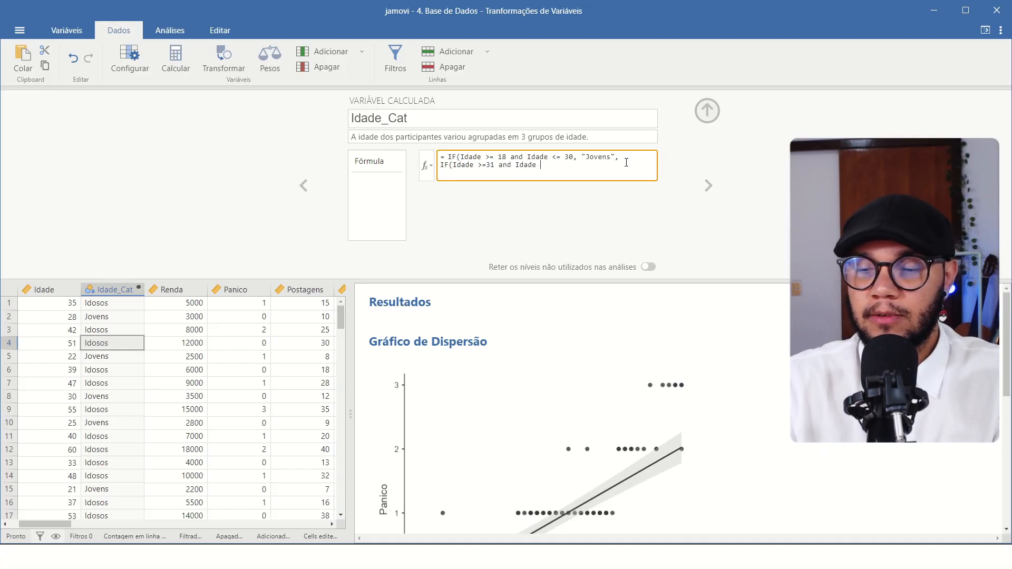
text(<)
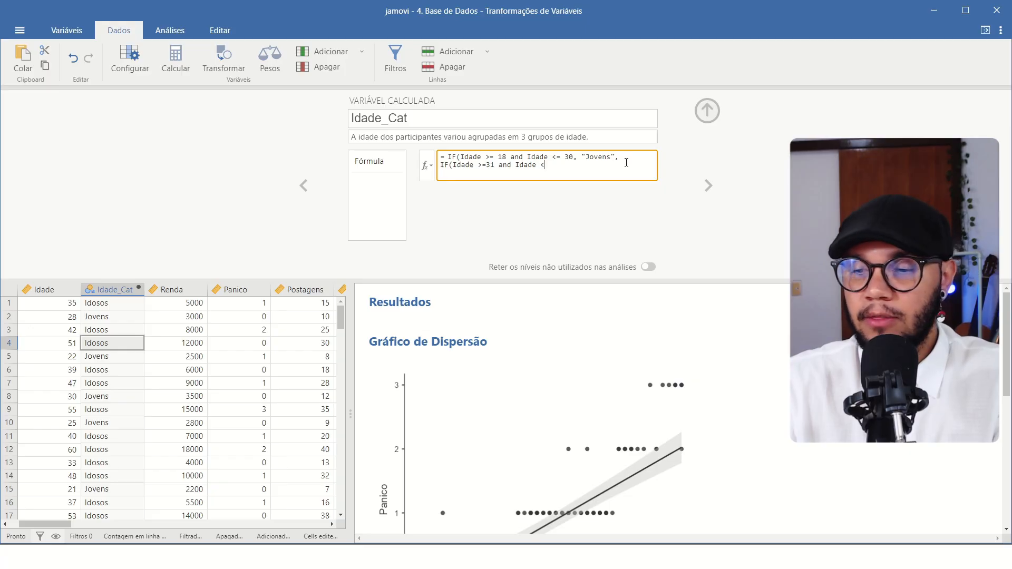
text(=)
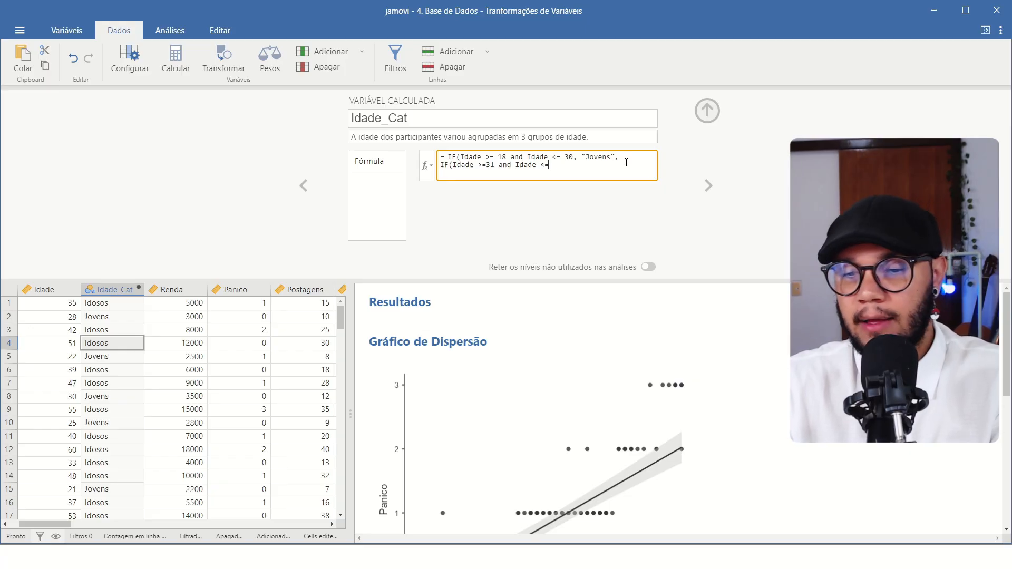
text( 45)
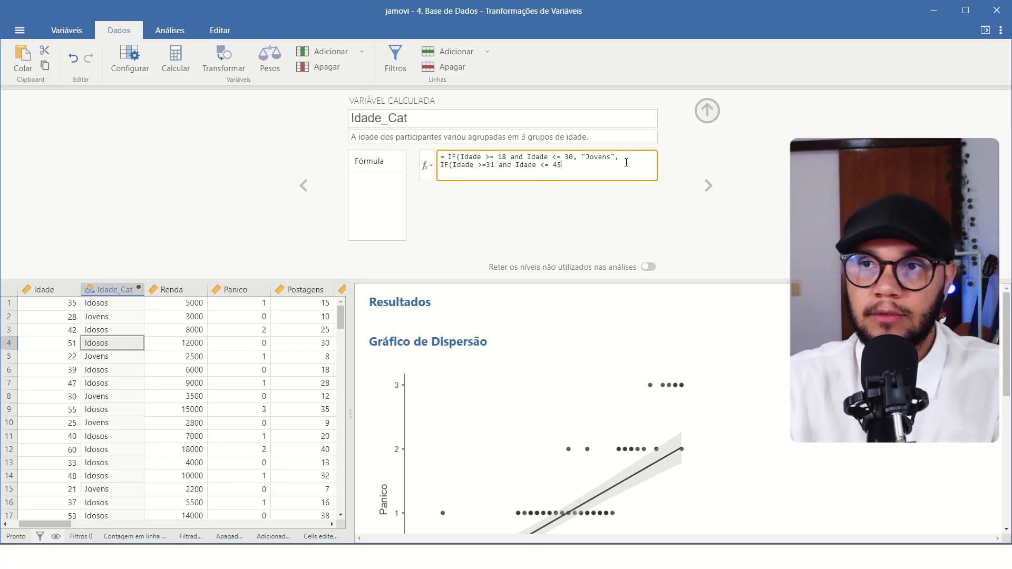
text(, )
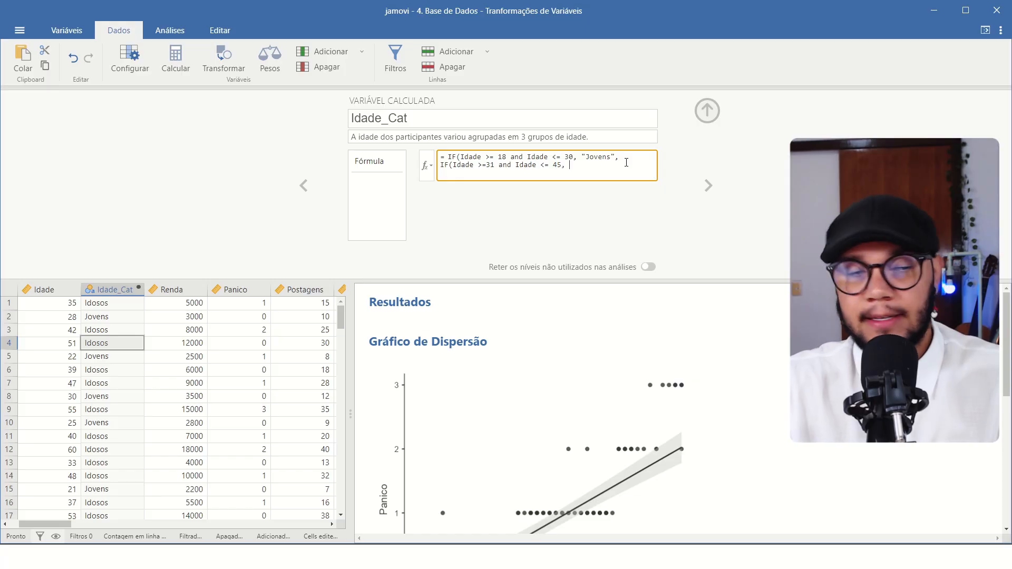
text("")
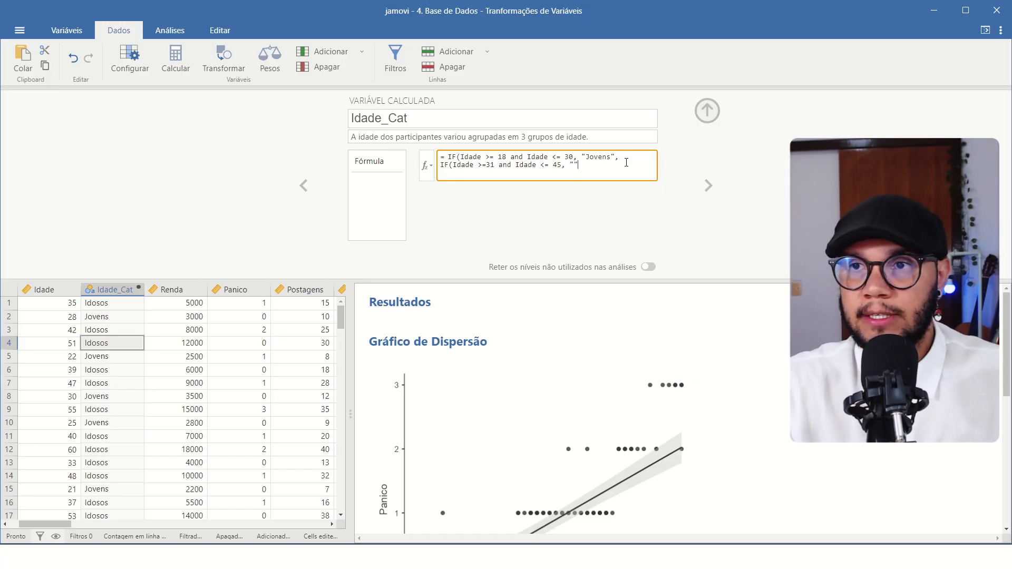
text(Adultos)
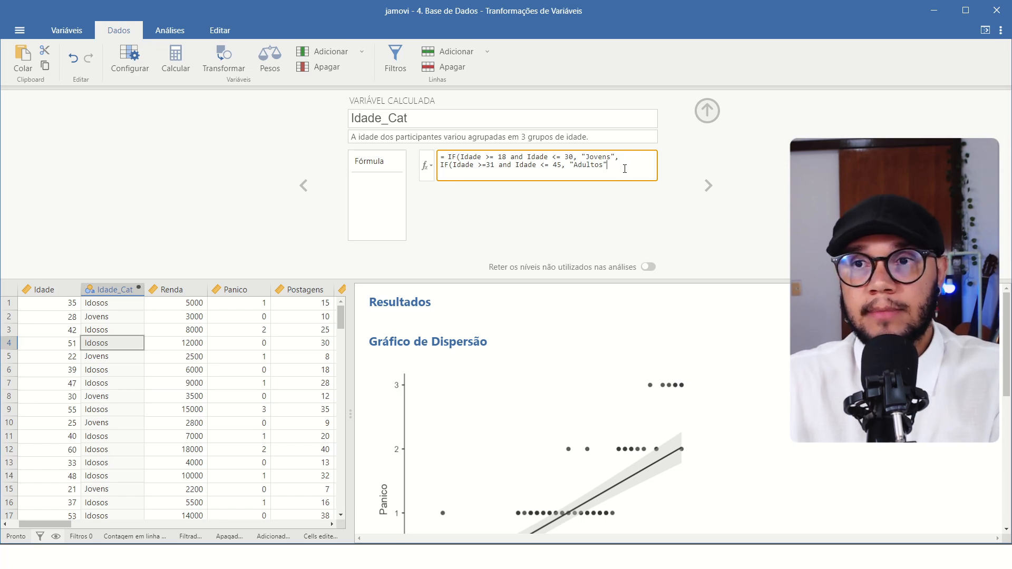
- Review the parts of the first IF clause in the formula, from its age limits to the value "Jovens"
drag(447, 157, 620, 157)
click(490, 158)
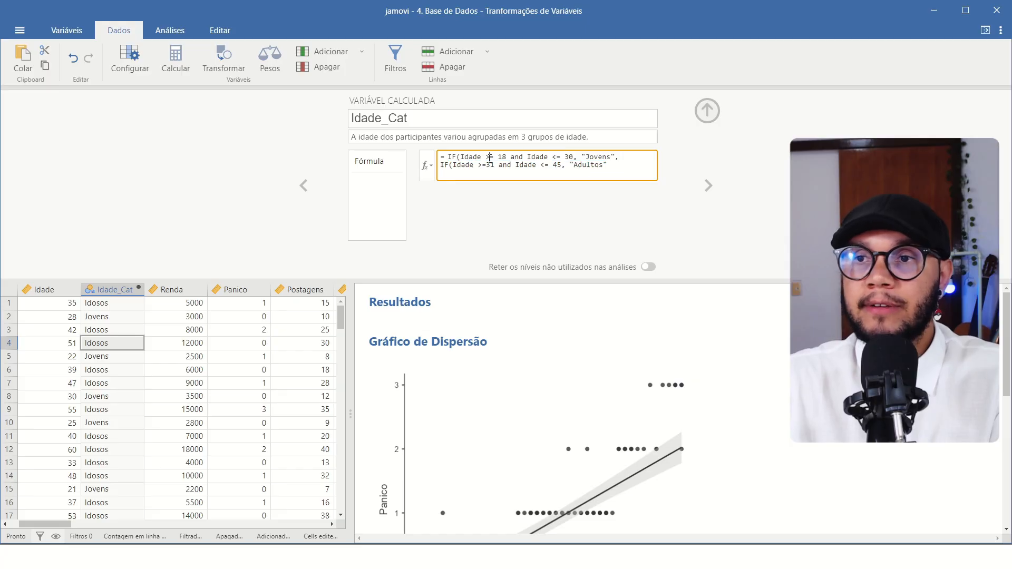
drag(449, 157, 470, 158)
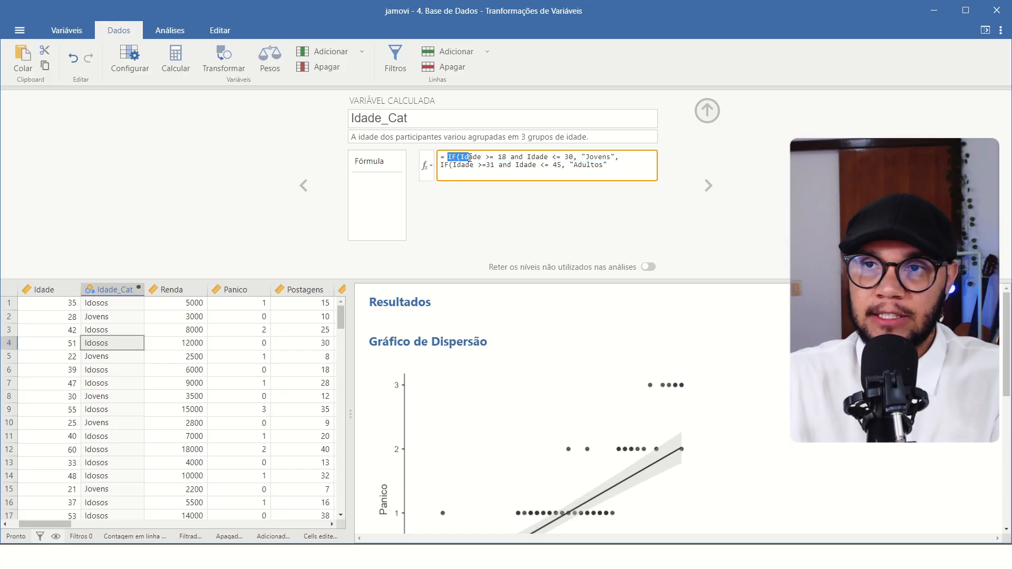
click(500, 157)
drag(560, 157, 564, 158)
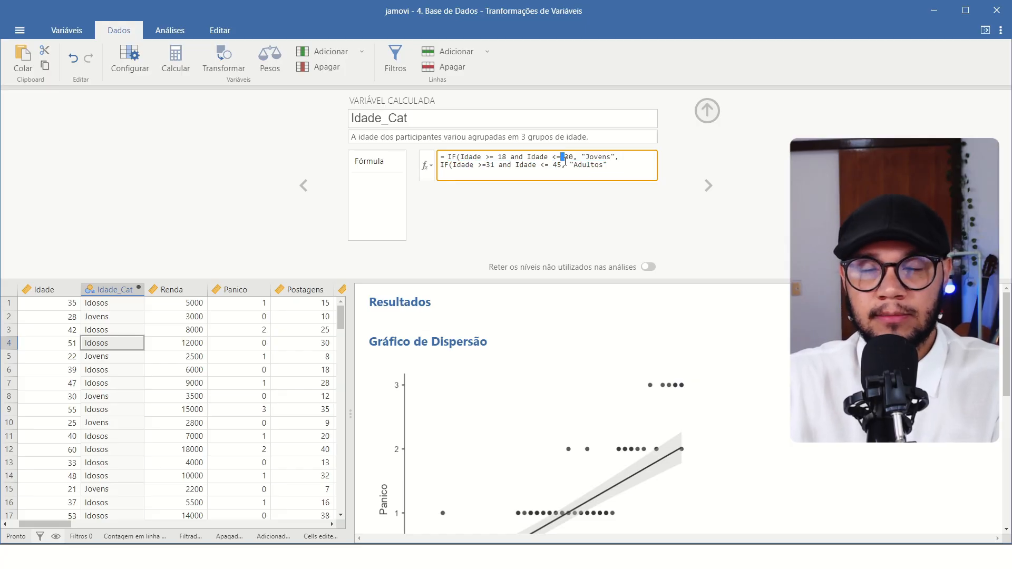
click(592, 157)
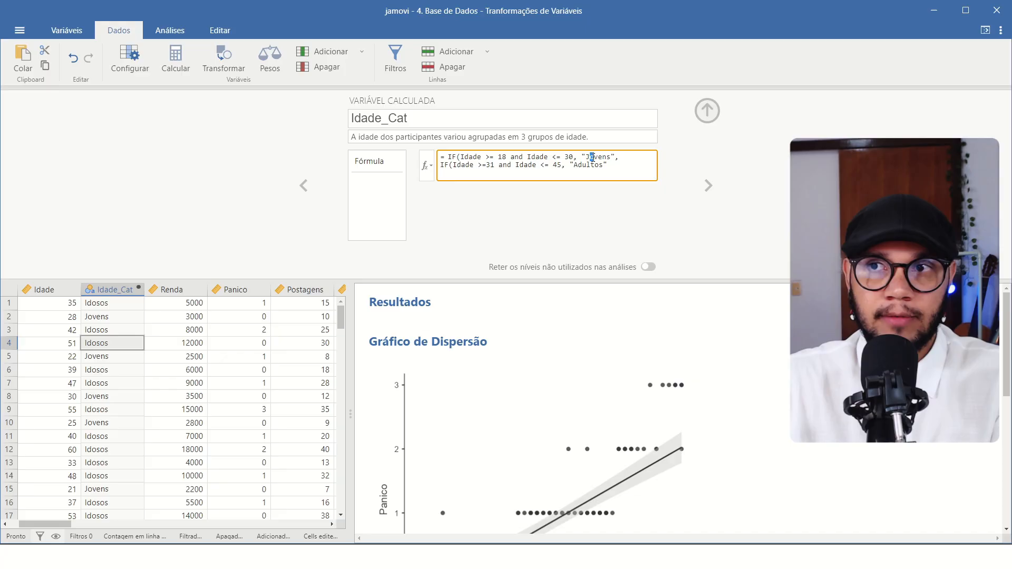
click(485, 157)
- Add a third nested IF after "Adultos" in the Idade_Cat formula, starting its condition with "Idade >= 46"
key(Down)
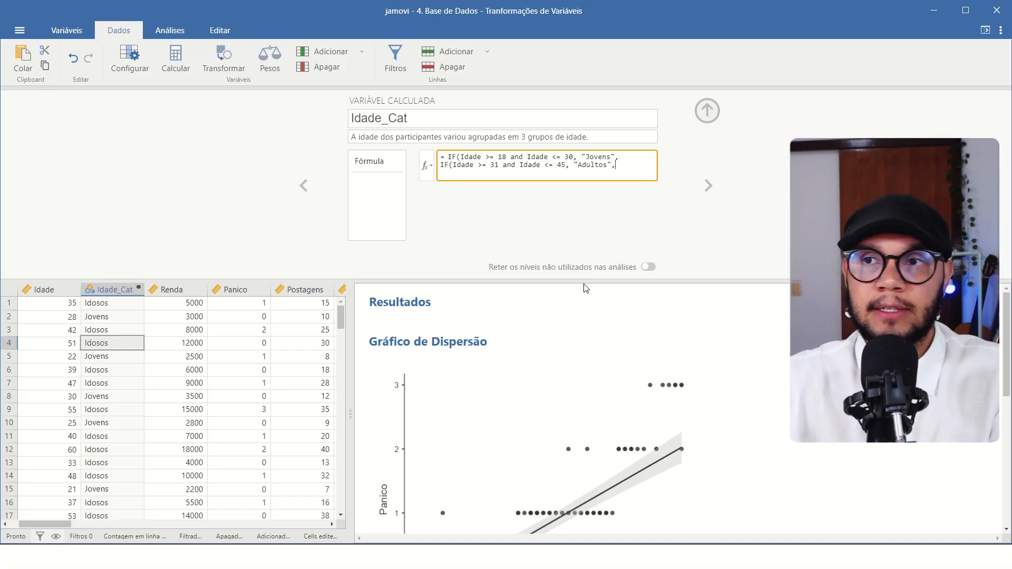
text(IF()
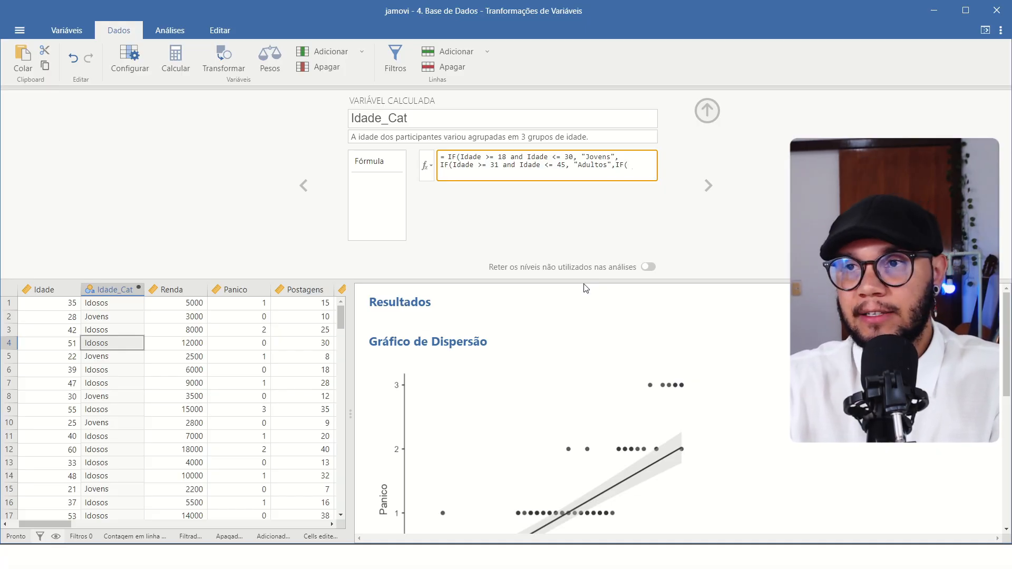
text(Idade)
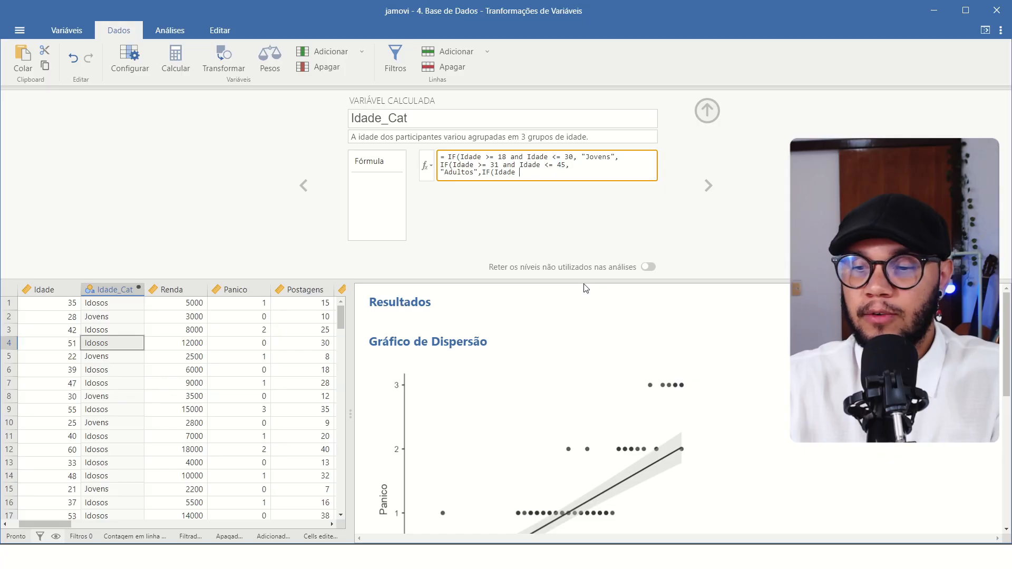
text( >)
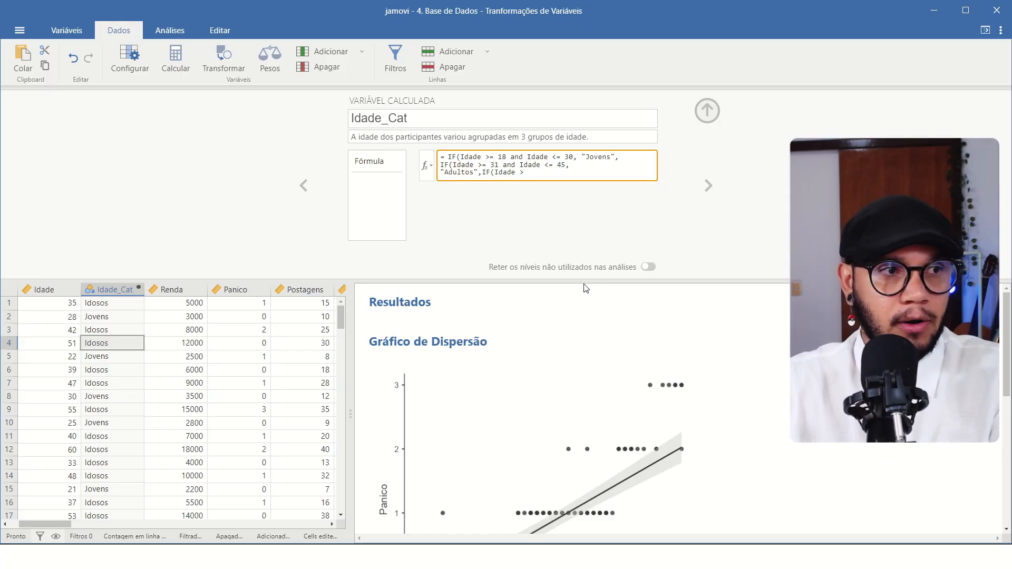
text(=)
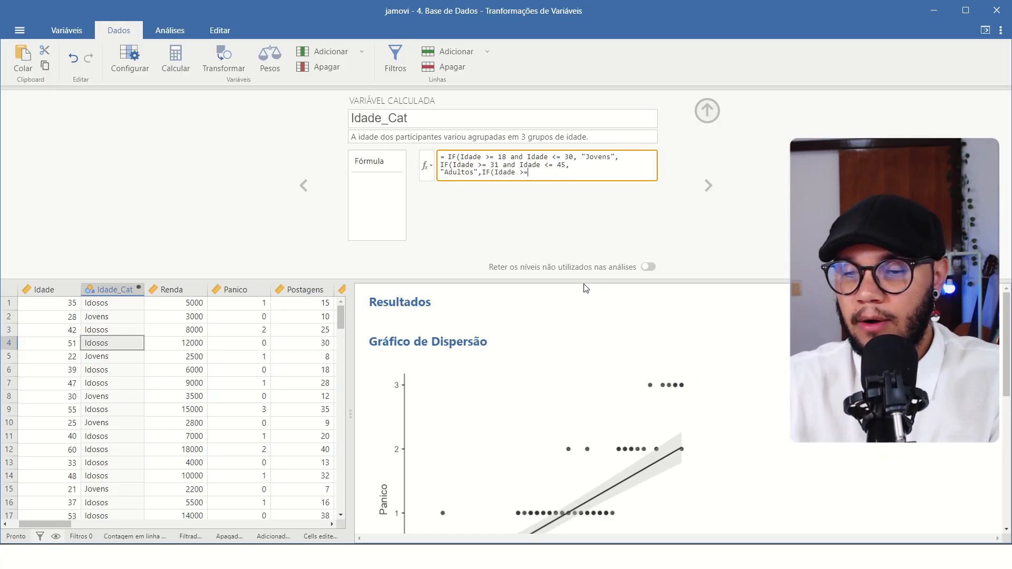
text( 46)
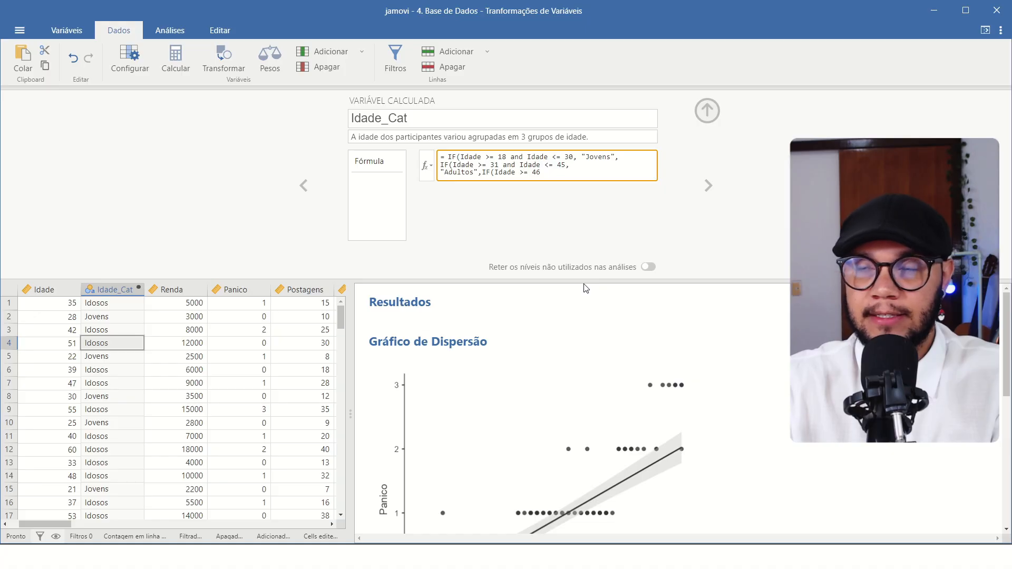
- Complete the third condition with "and Idade <= 60" and add "Idosos" in quotation marks as its true value
text( and Idade)
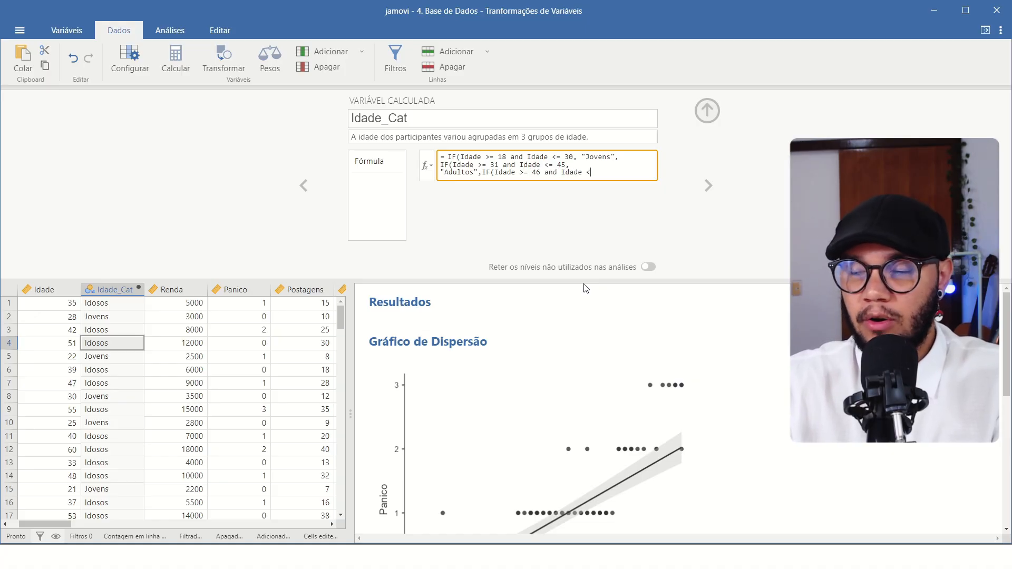
text( <=)
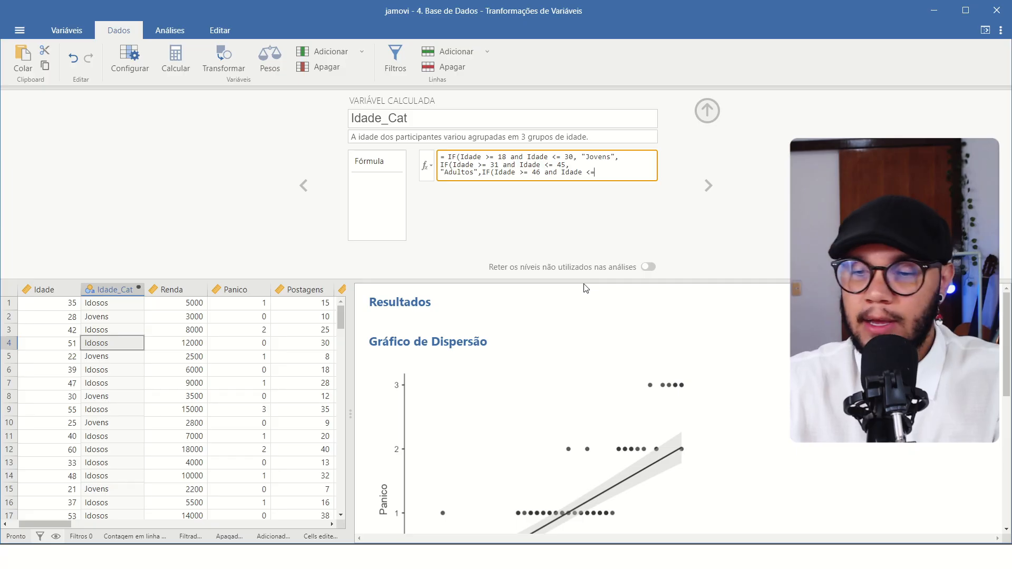
text( 60)
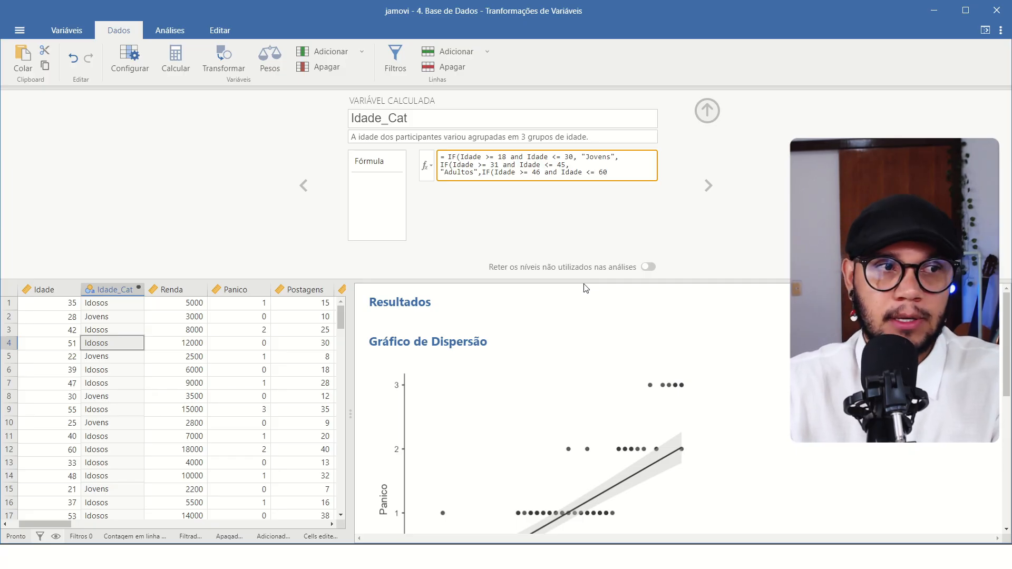
text(,)
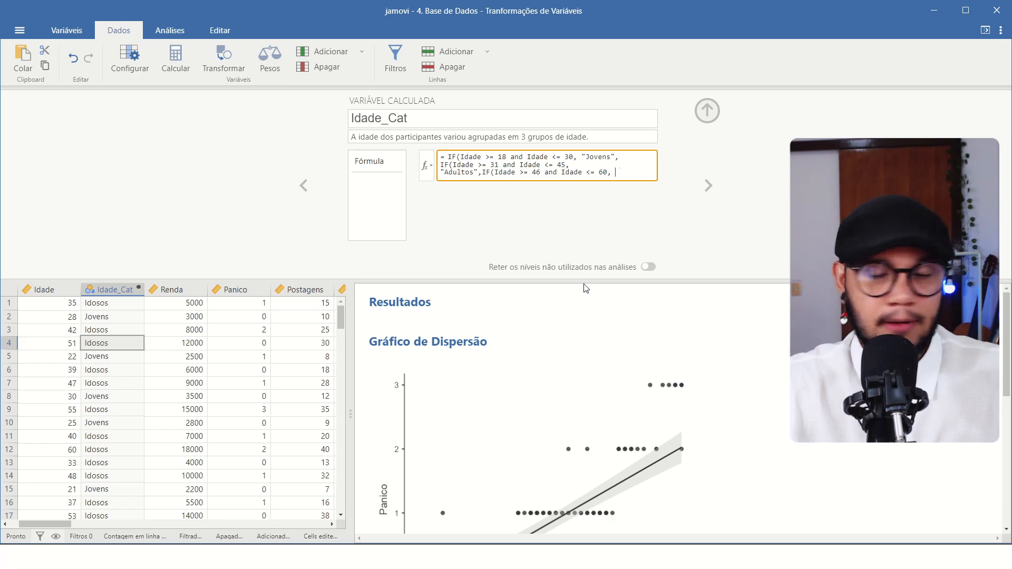
text( ""Idos)
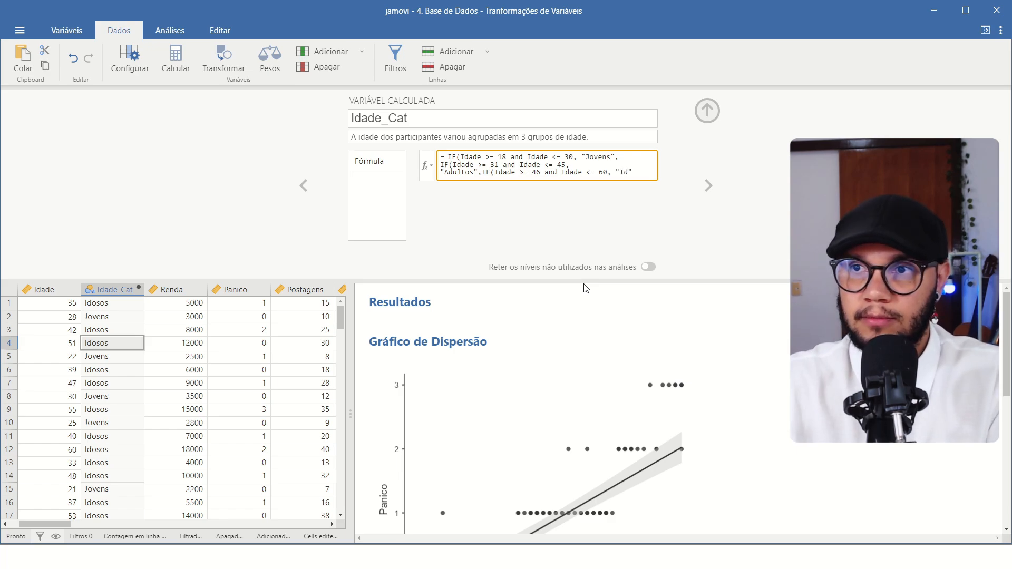
text(os)
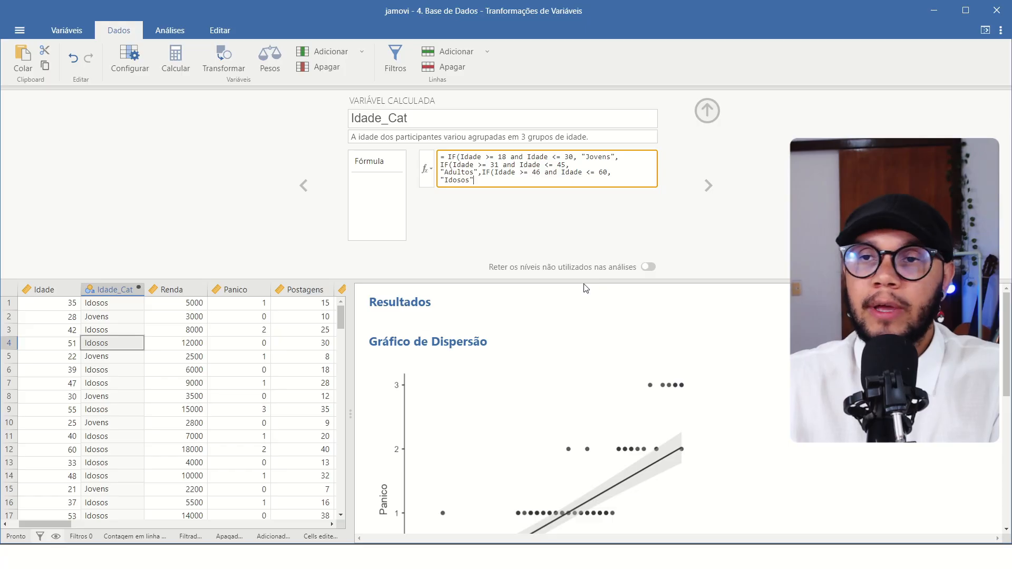
- Close all three nested IF functions with three parentheses at the end of the Idade_Cat formula
click(463, 158)
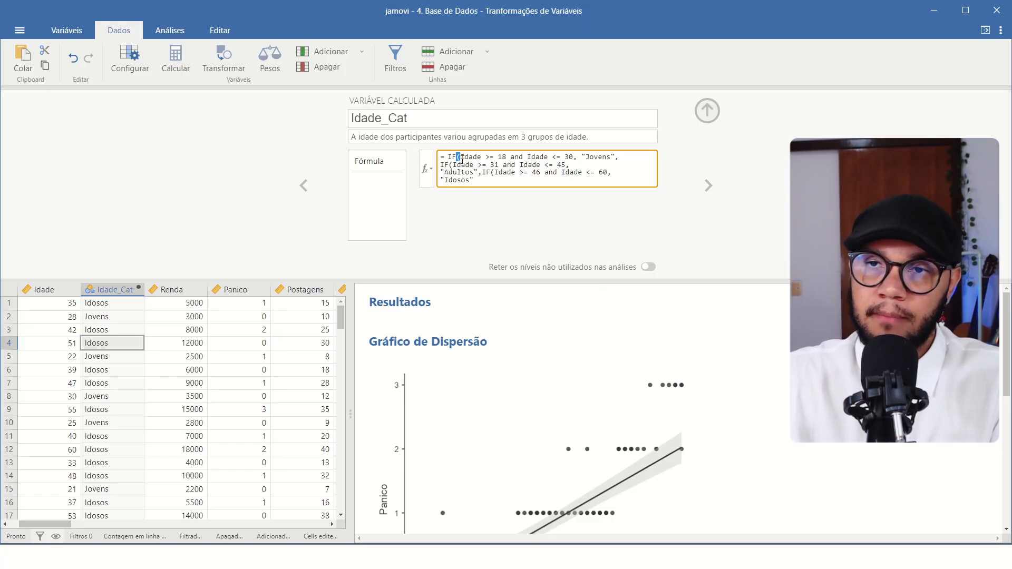
click(450, 164)
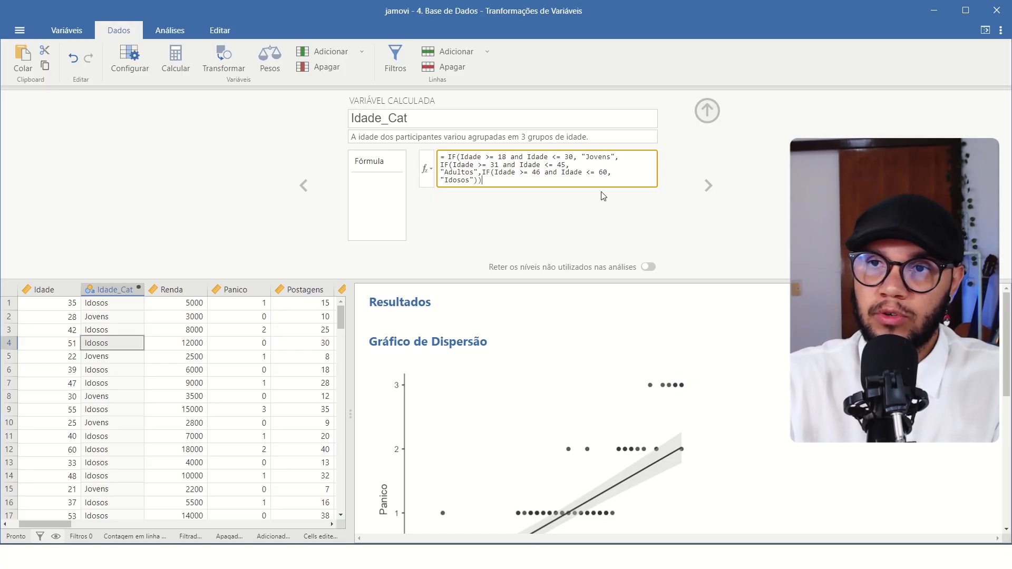
text())
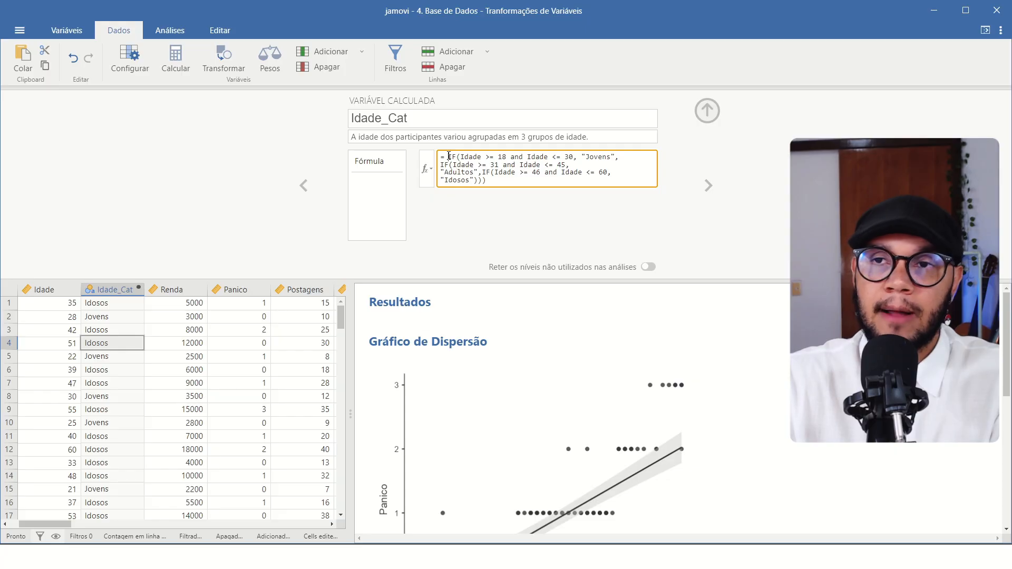
- Review the nested IF clauses in the formula, from the first condition to the values "Jovens" and "Adultos"
drag(449, 156, 527, 165)
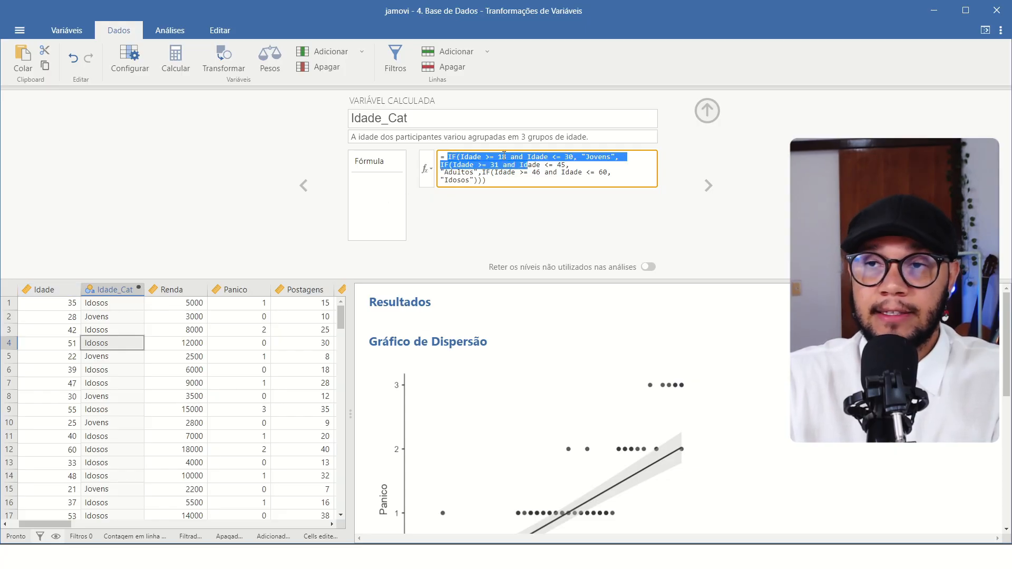
click(597, 156)
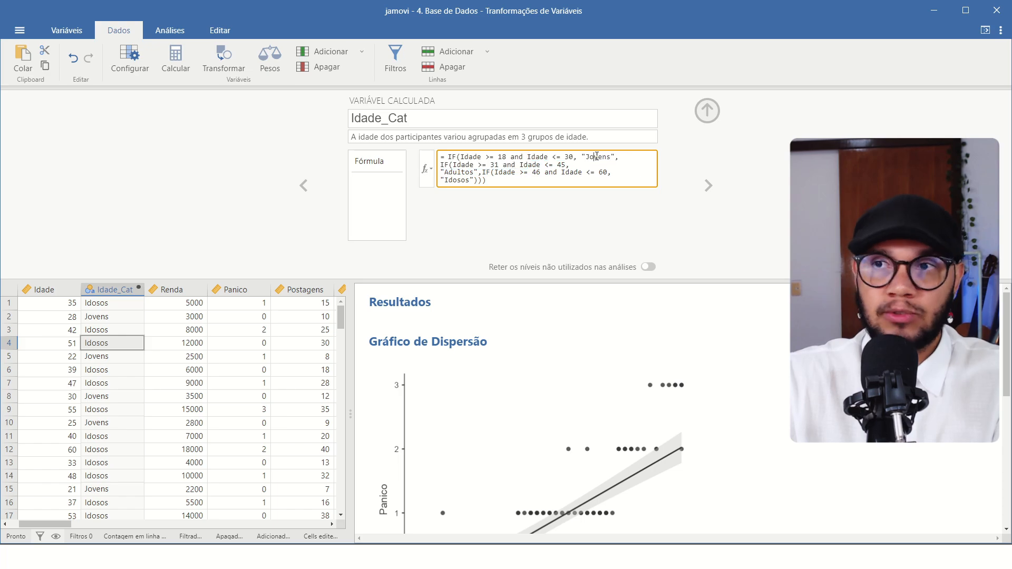
drag(583, 154, 608, 164)
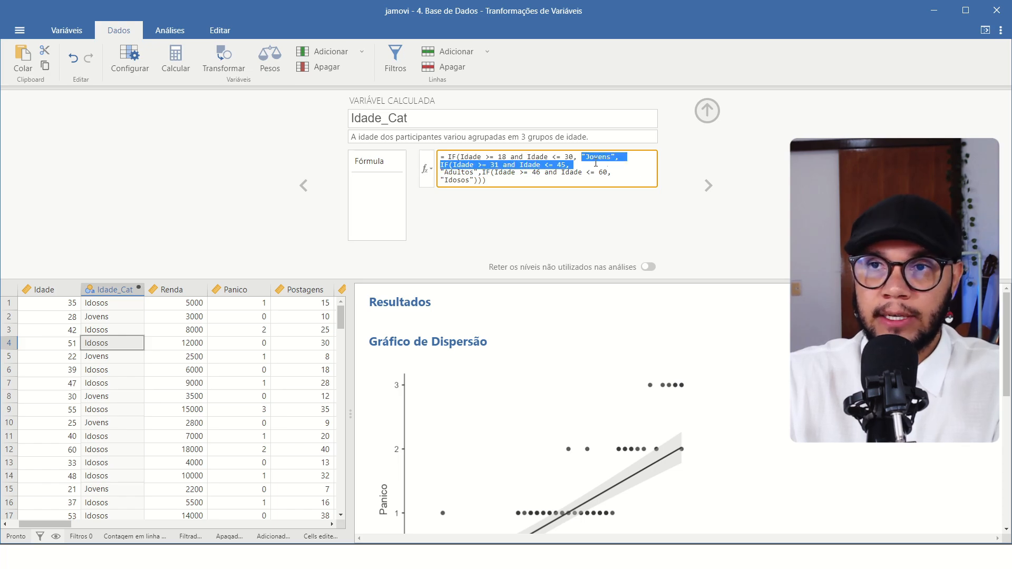
click(510, 180)
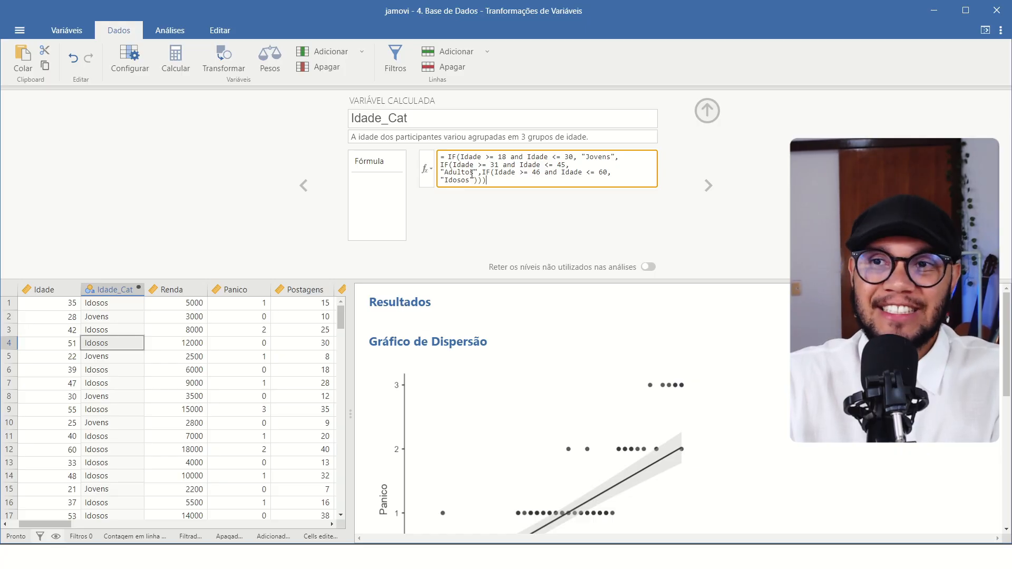
drag(475, 174, 445, 173)
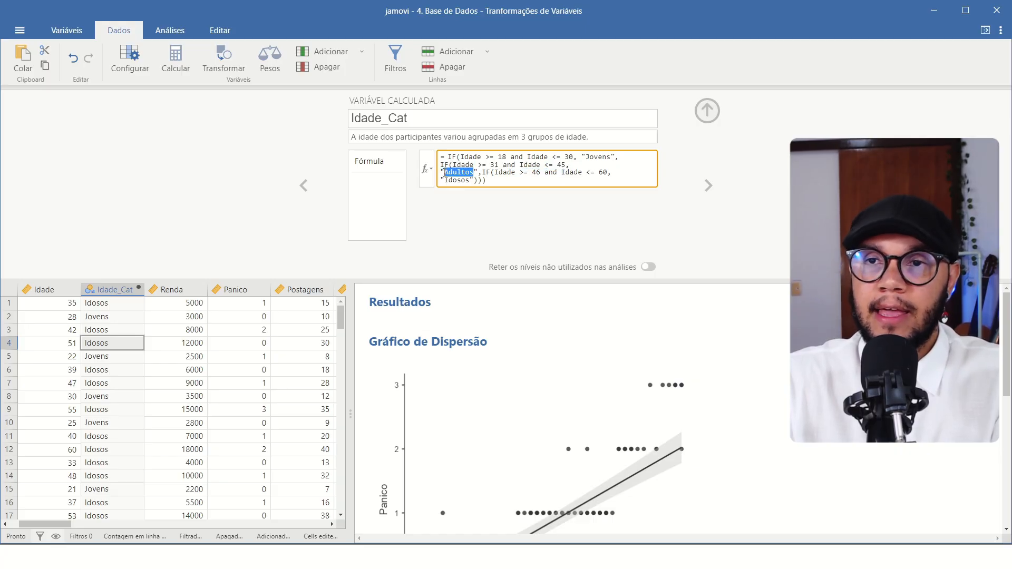
- Add "Verificar" as the false value after "Idosos" in the innermost IF and apply the Idade_Cat formula
click(501, 174)
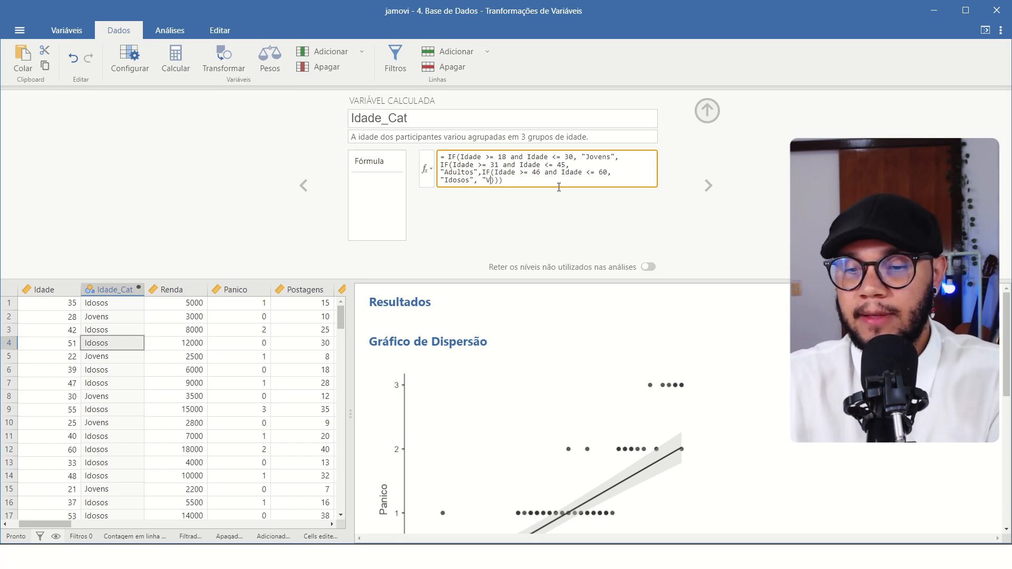
text("Verif)
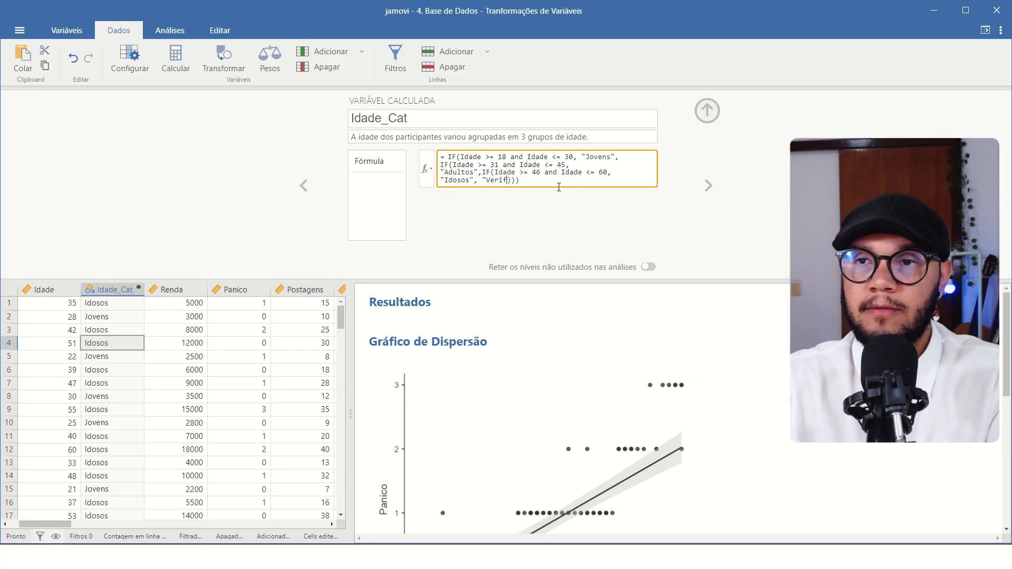
text(icar)
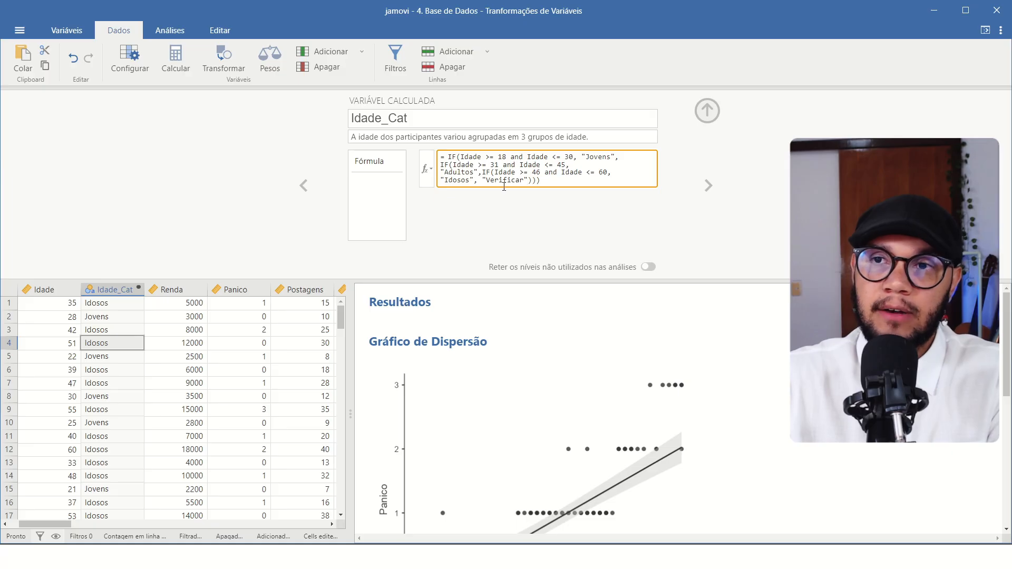
click(554, 183)
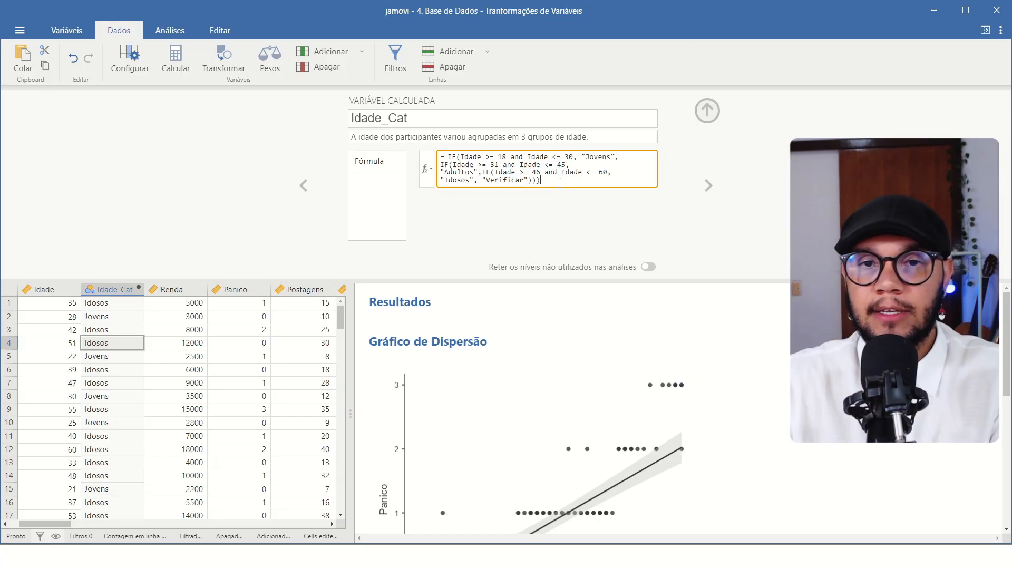
key(Return)
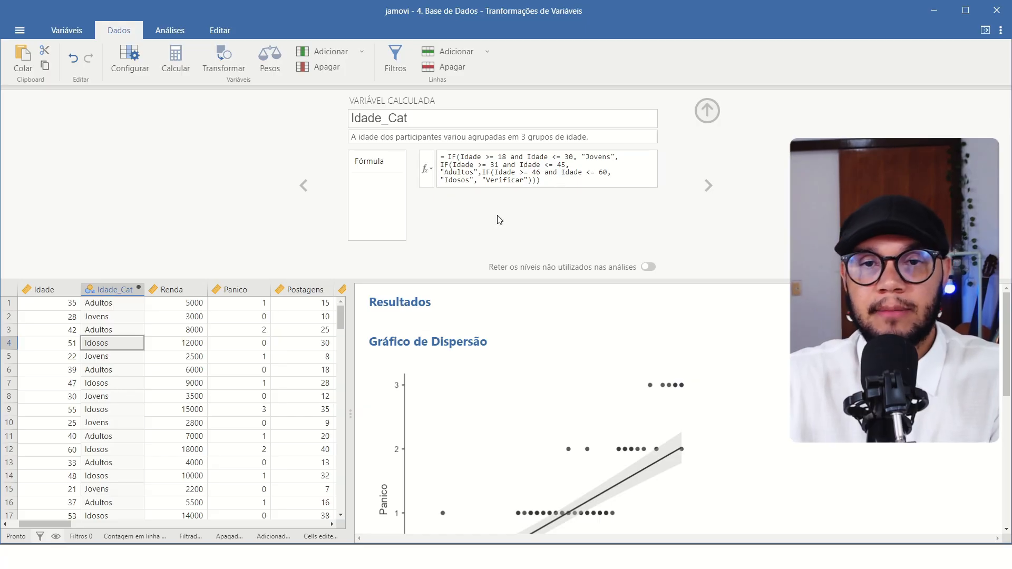
- Compare the ages in Idade with the categories in Idade_Cat across the first four data rows
click(56, 305)
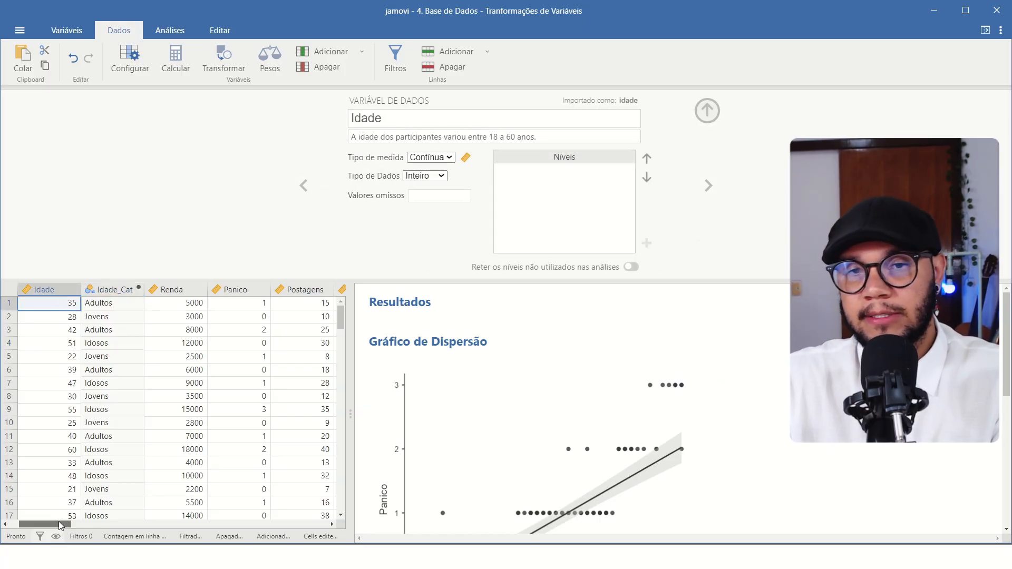
drag(58, 524, 45, 525)
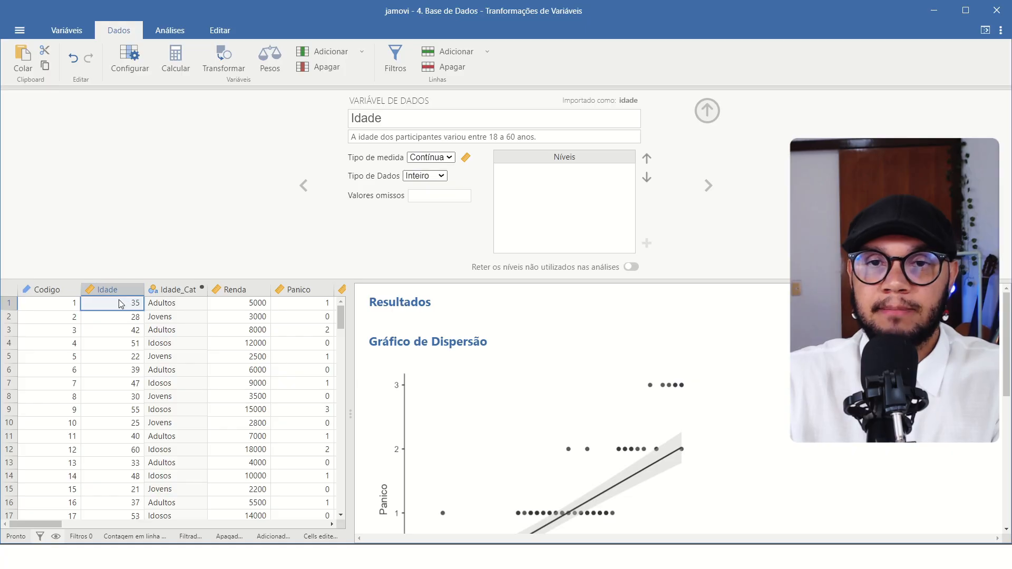
click(174, 303)
click(132, 317)
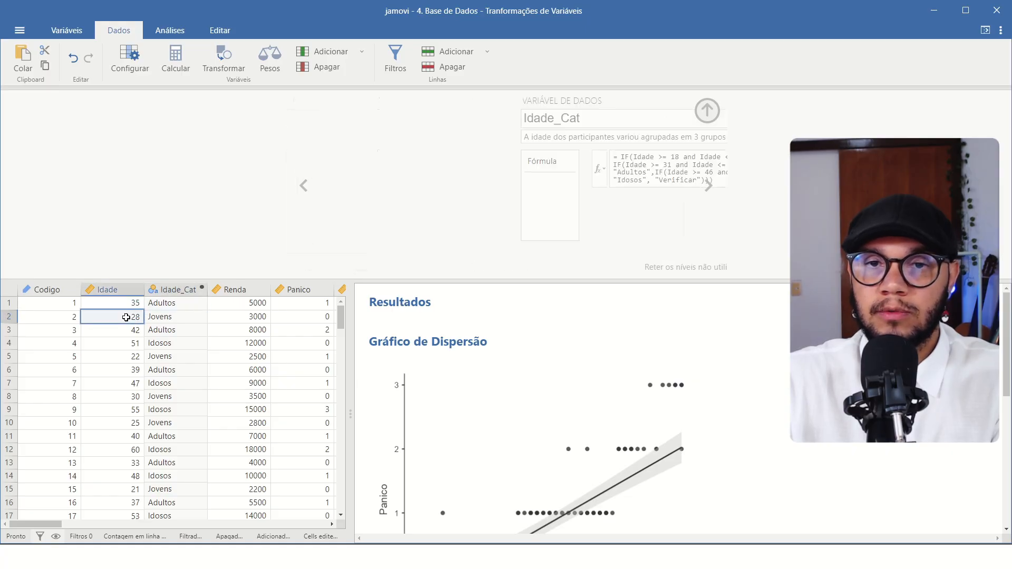
key(Right)
click(124, 332)
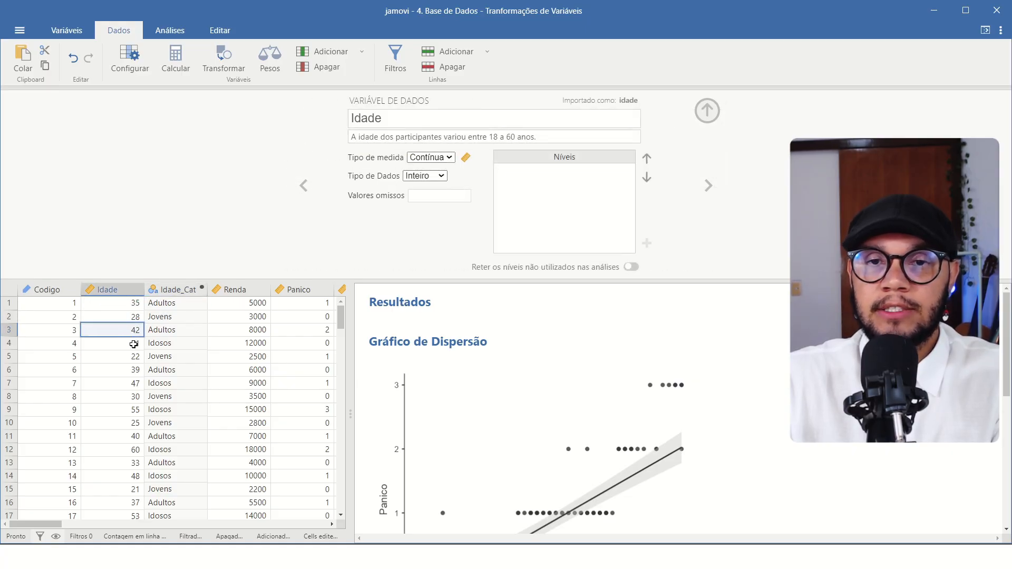
click(133, 345)
click(166, 345)
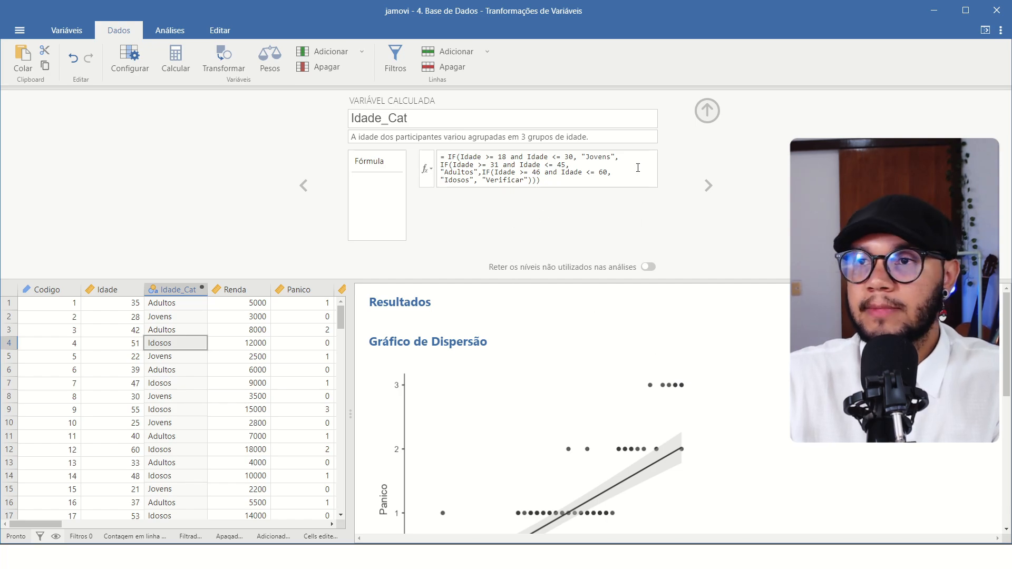
- Close the variable editor, select the whole Idade_Cat column and look through the existing results
click(706, 112)
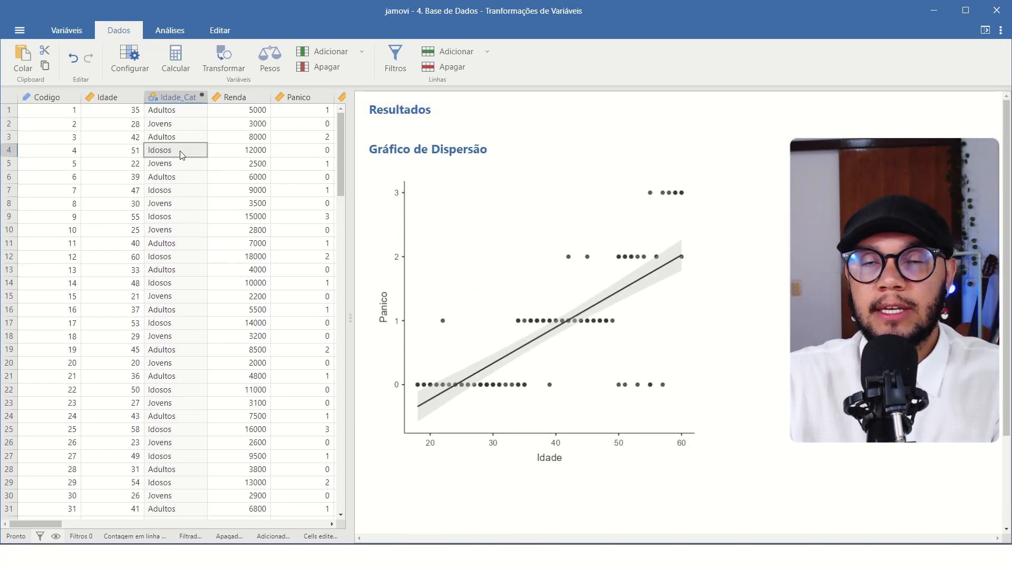
click(176, 99)
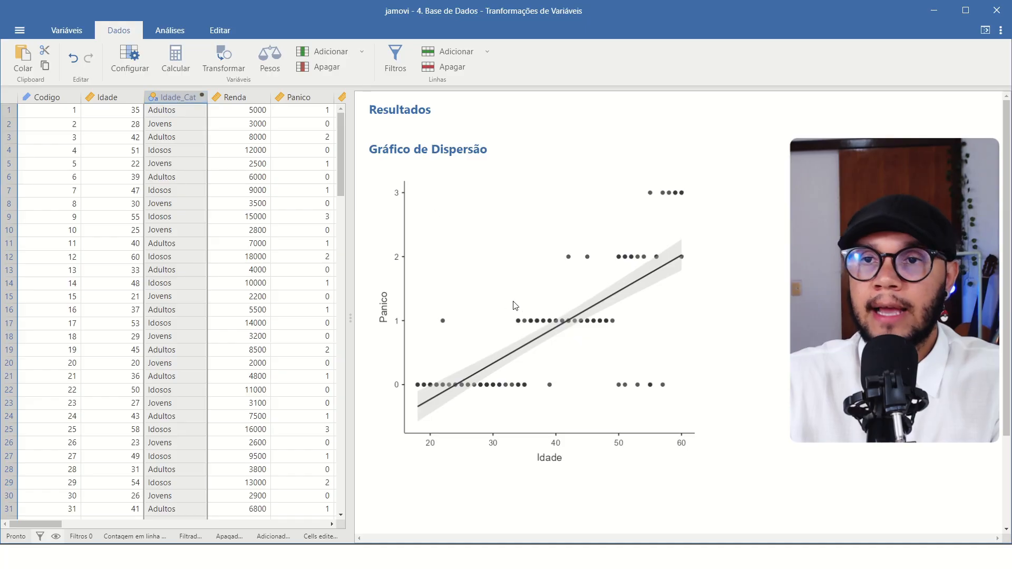
scroll(527, 343, down, 2)
scroll(569, 247, up, 3)
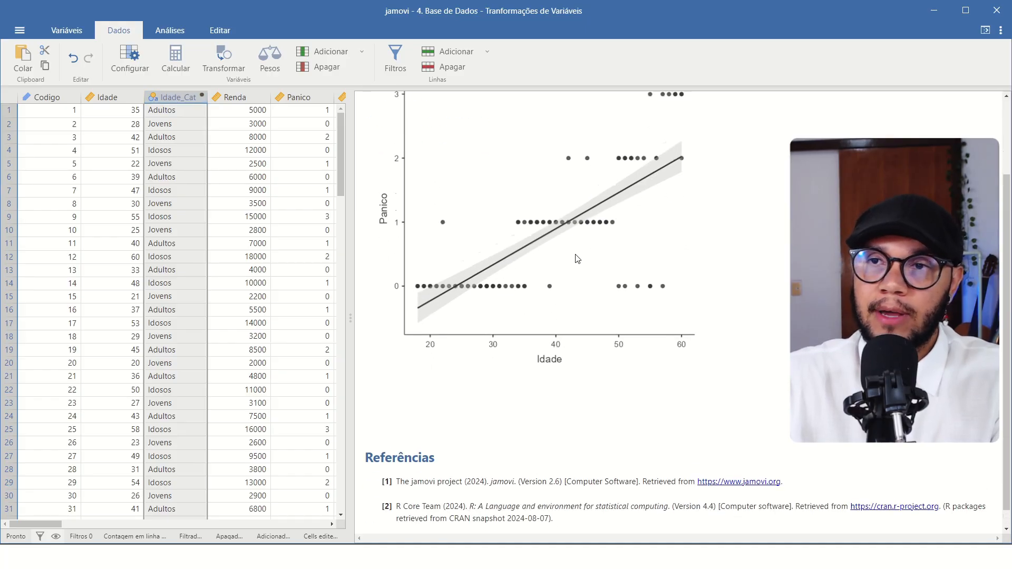
- Start a new Estatística Descritiva analysis from the Exploração group
click(168, 31)
click(29, 64)
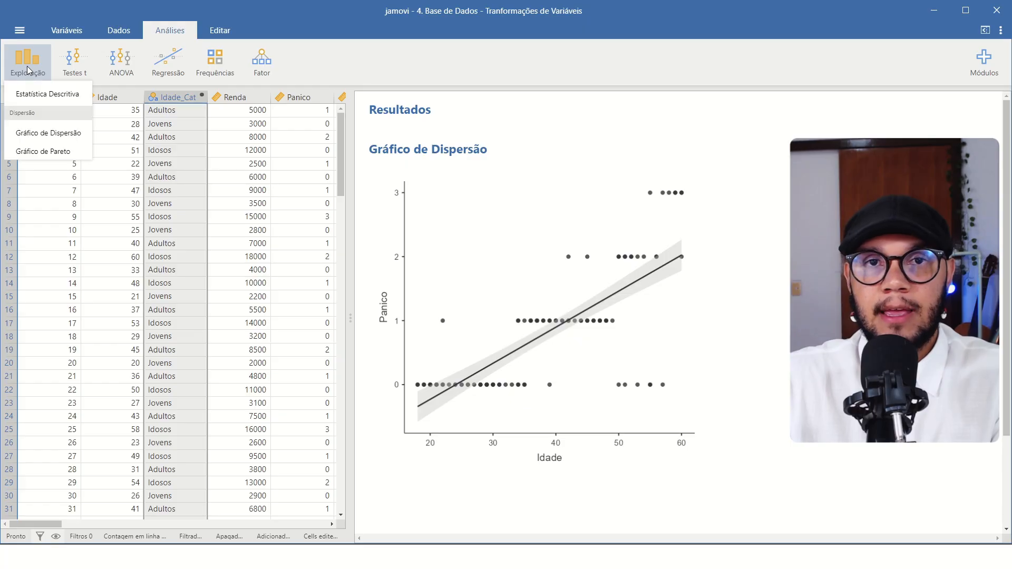
click(47, 93)
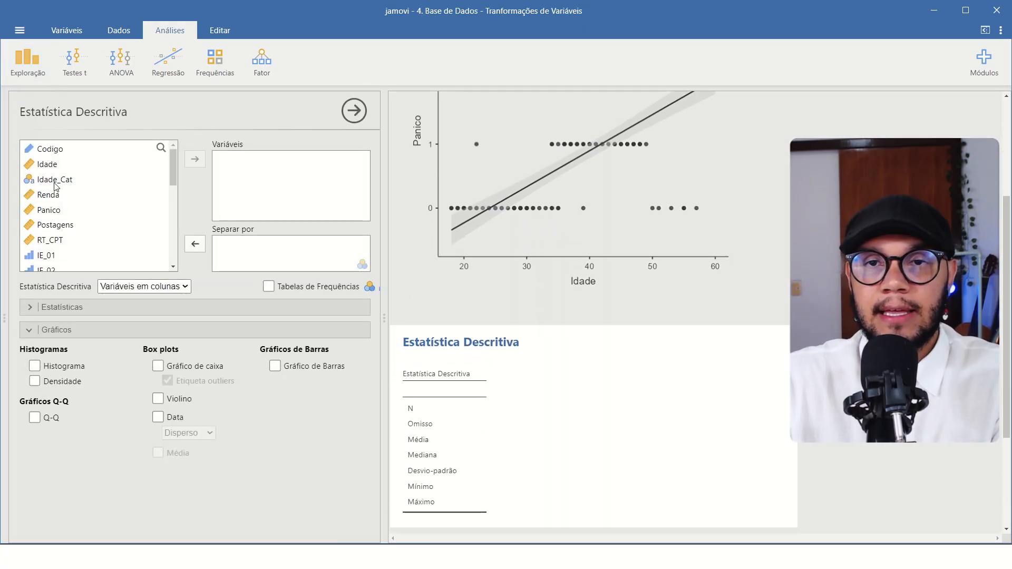
- Set Panico as the analysed variable in the Estatística Descritiva analysis, split by Idade_Cat
click(56, 180)
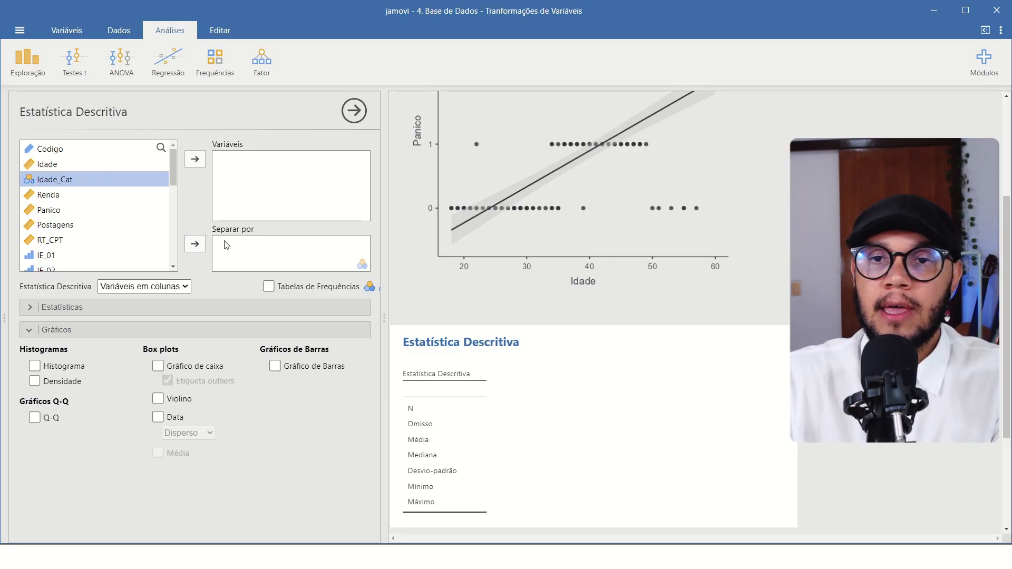
click(195, 244)
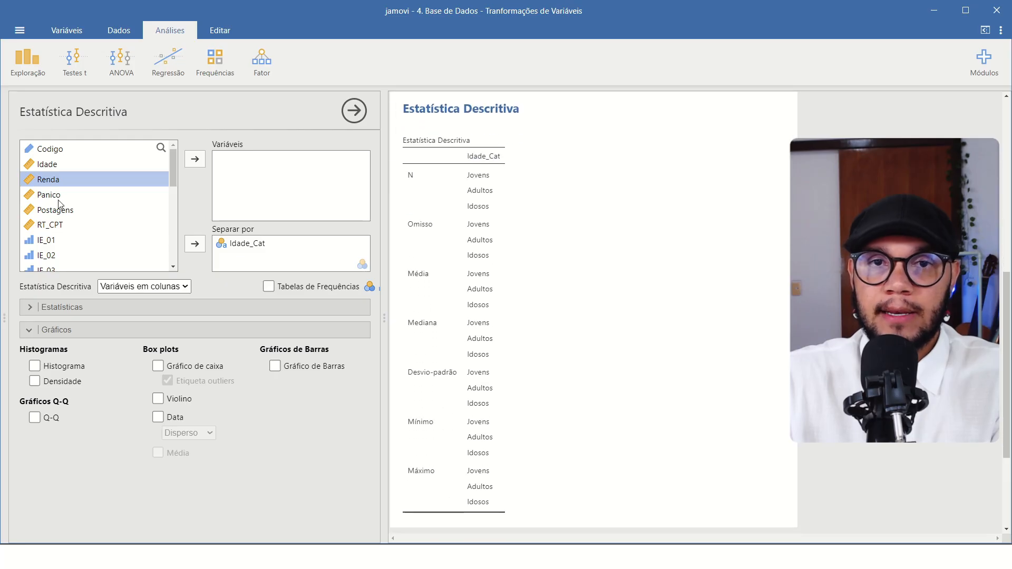
click(55, 197)
click(195, 164)
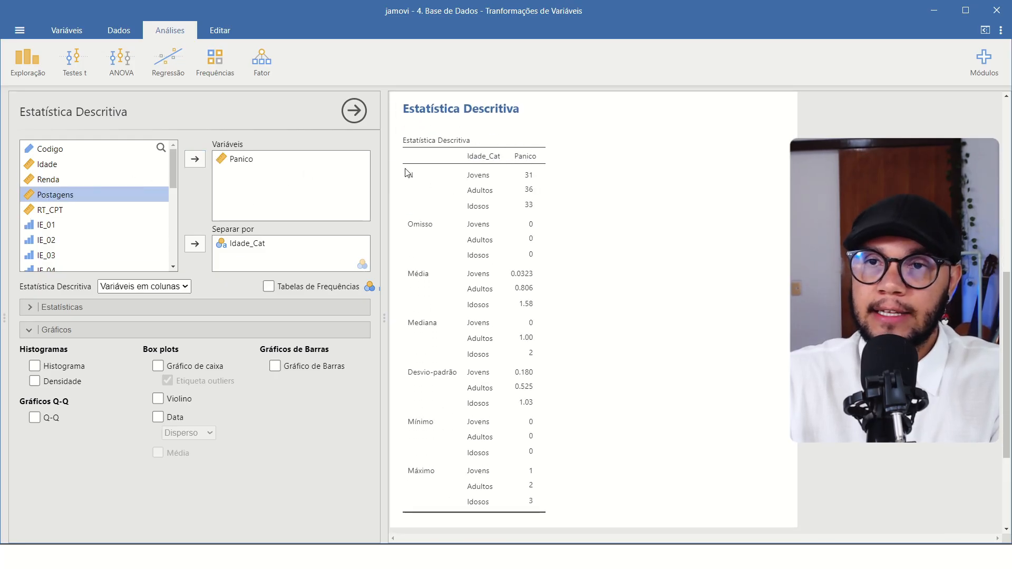
- Add box plots with dispersed data points for Panico and compare them with the scatter plot of Panico against Idade
click(157, 366)
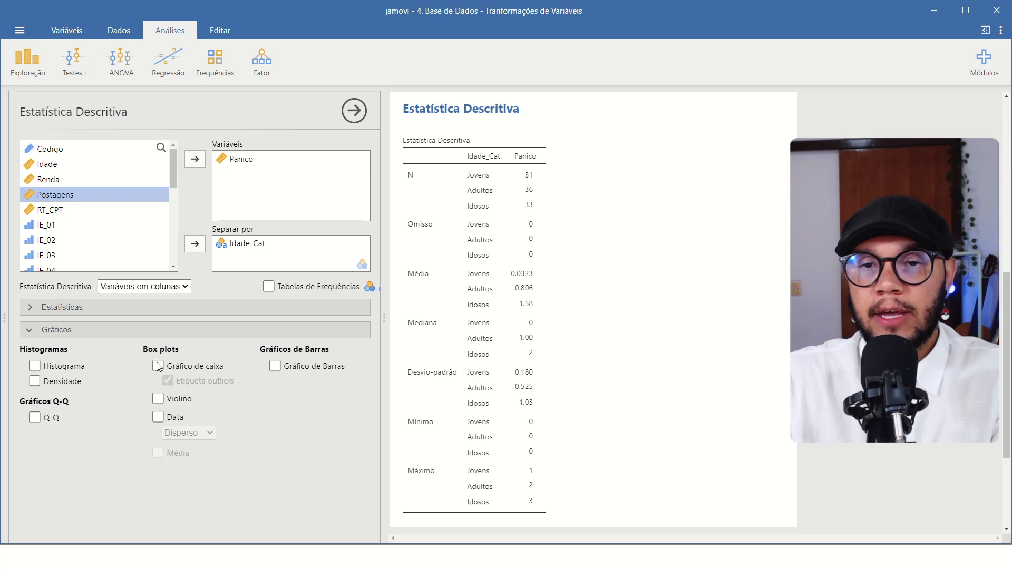
click(159, 418)
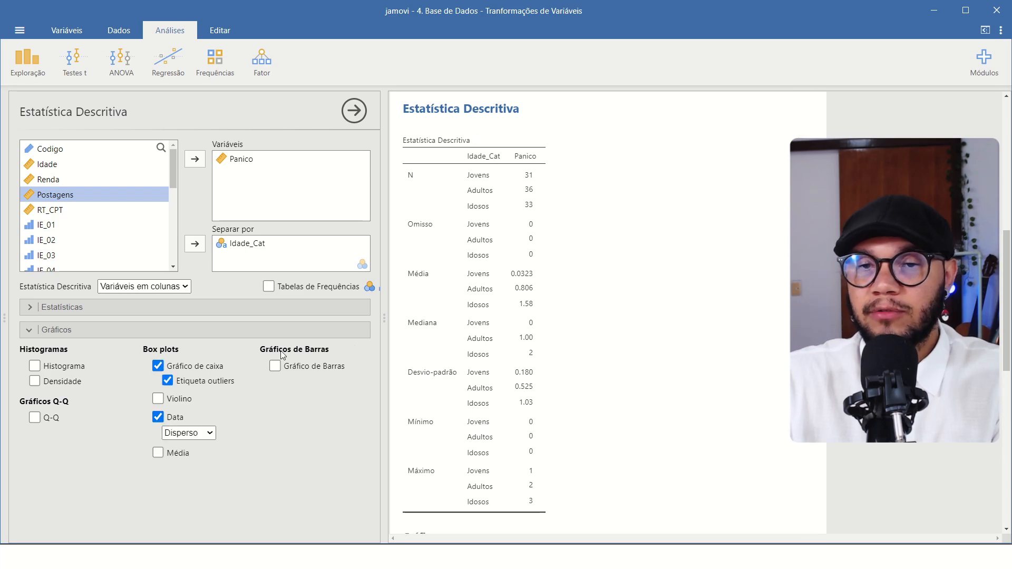
scroll(576, 331, down, 10)
scroll(614, 297, up, 3)
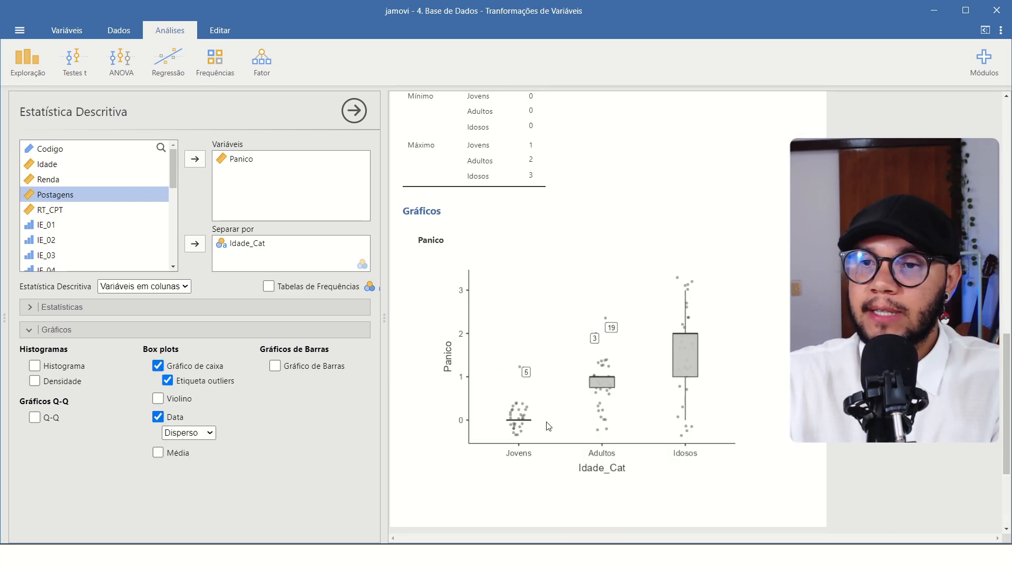
scroll(554, 353, up, 15)
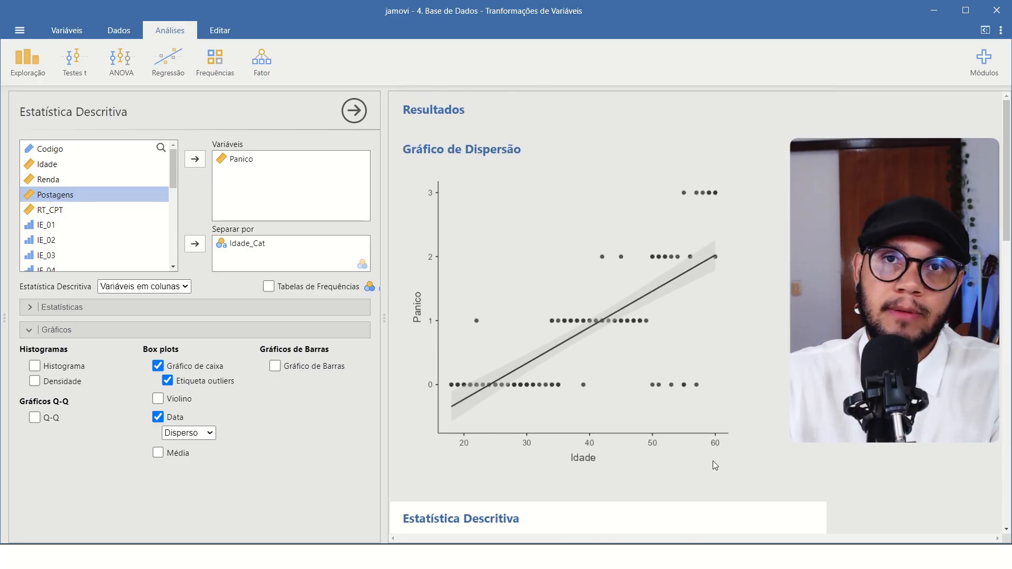
scroll(625, 406, down, 12)
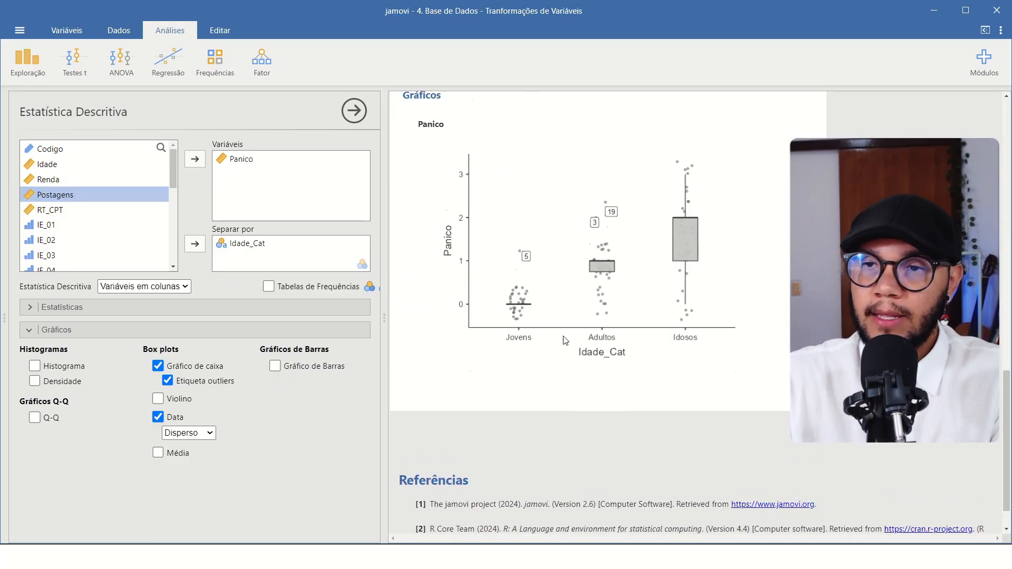
scroll(565, 340, up, 2)
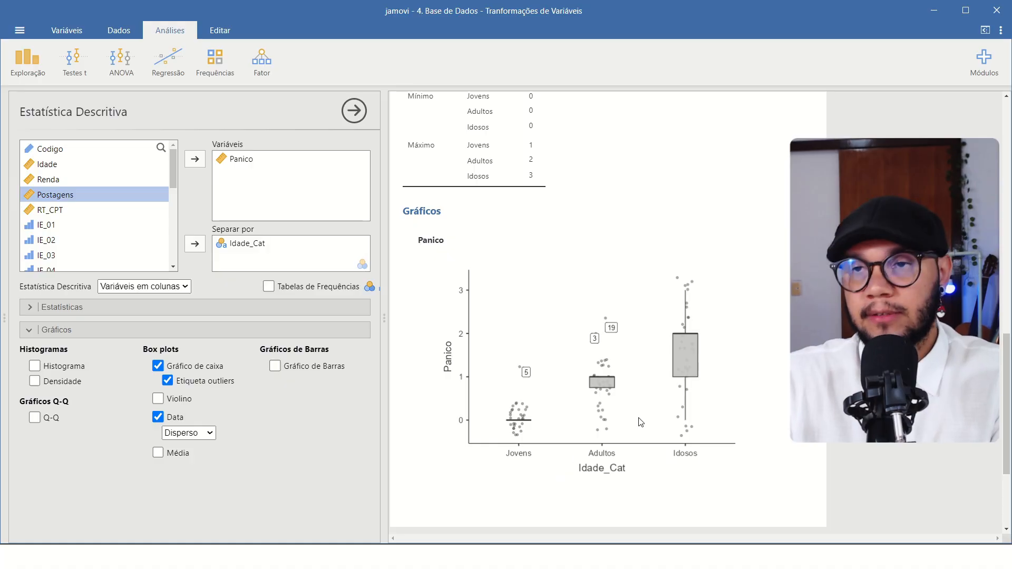
scroll(673, 372, up, 15)
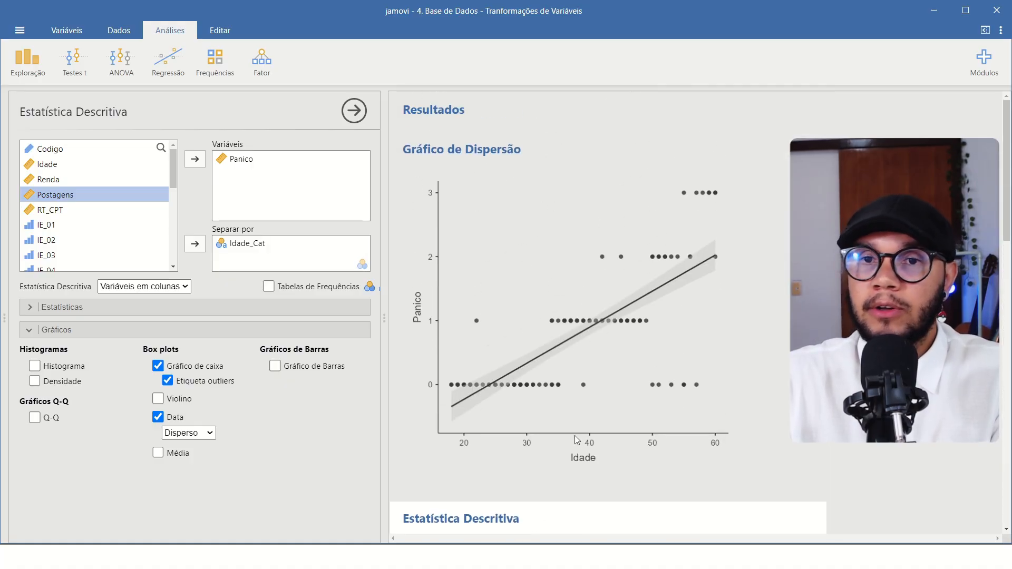
- Return to the data sheet and open the Idade_Cat variable for editing
click(119, 31)
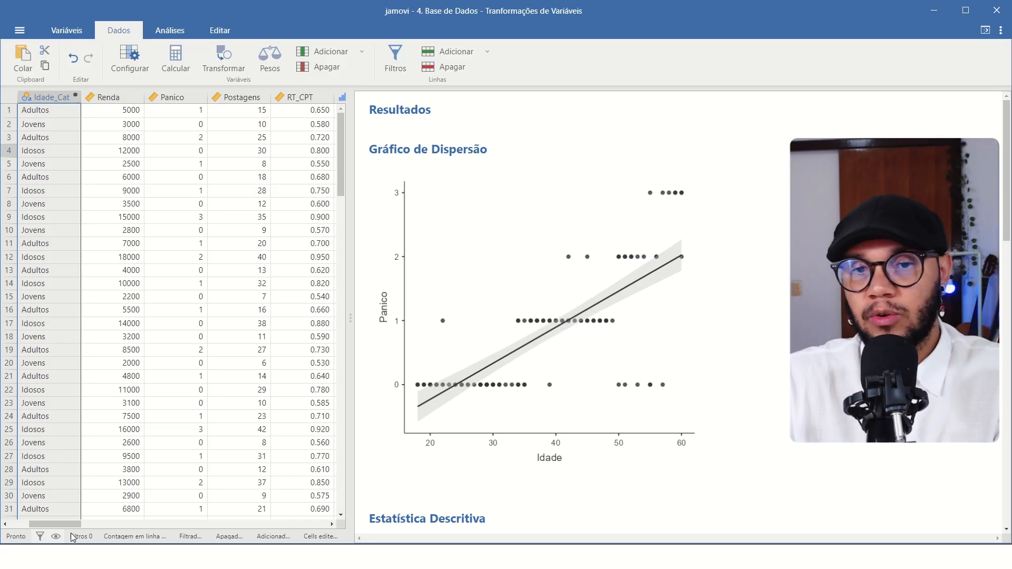
drag(60, 523, 40, 523)
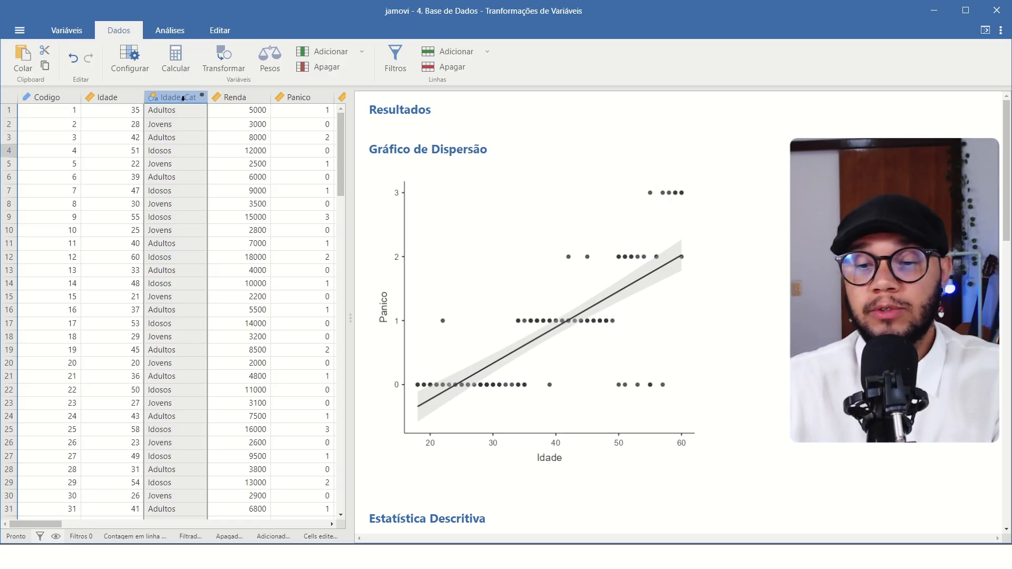
double_click(182, 98)
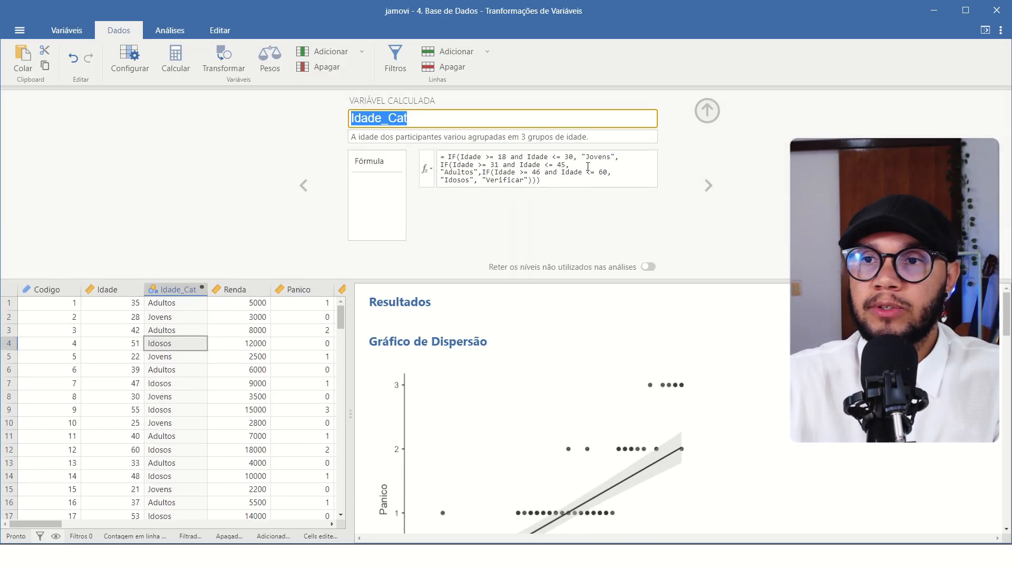
- Replace the Idade_Cat formula with IF(Idade <= 30, "Jovens", IF(Idade >= 31 and Idade <= 45, "Adultos", "Idosos"))
click(578, 174)
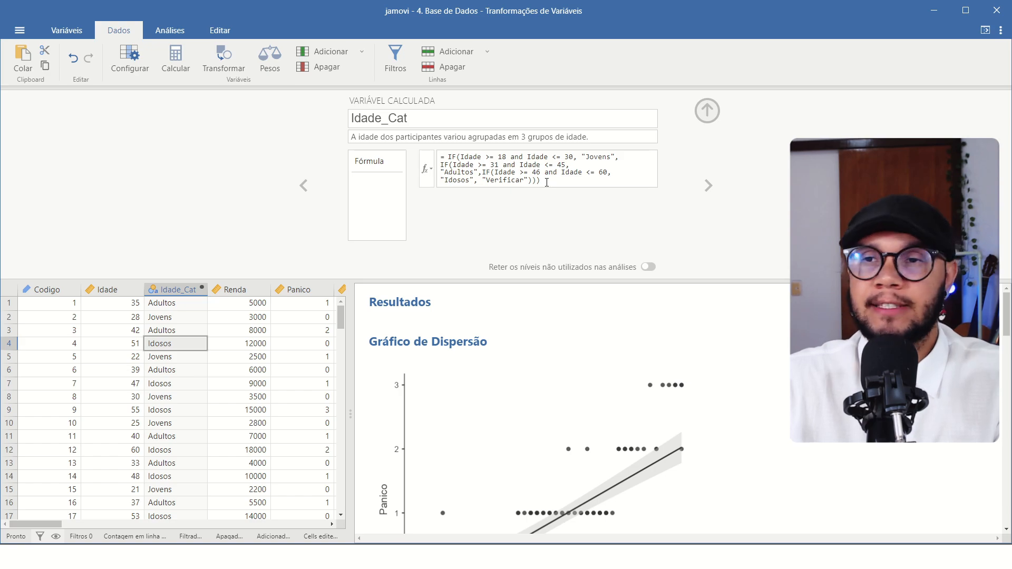
drag(551, 185, 435, 150)
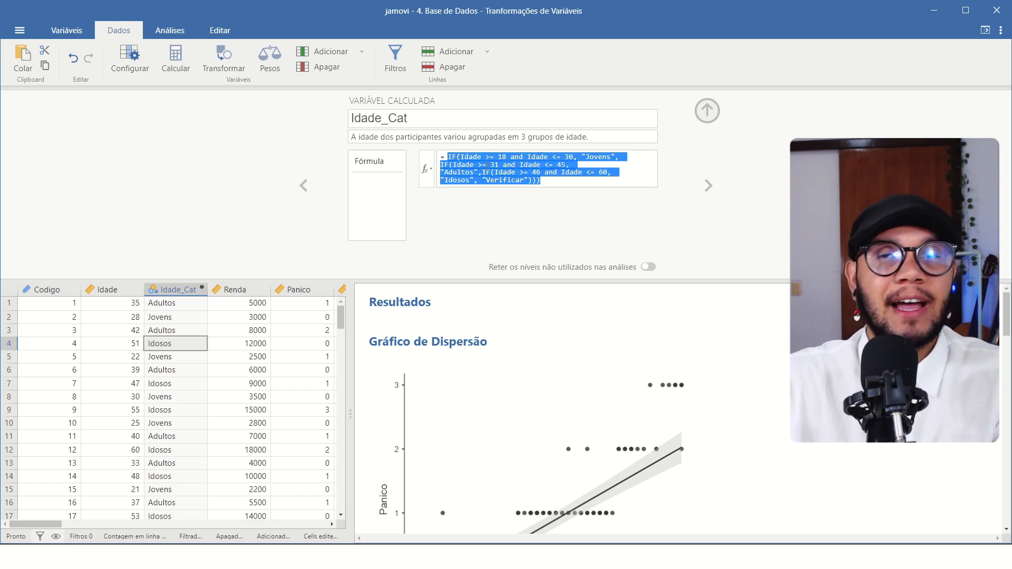
click(485, 166)
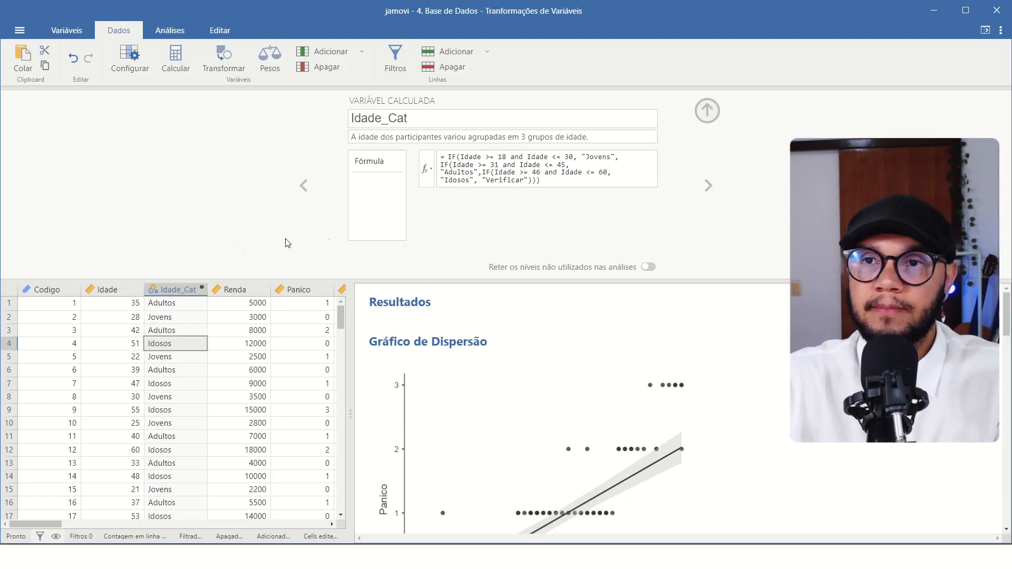
drag(560, 186, 421, 133)
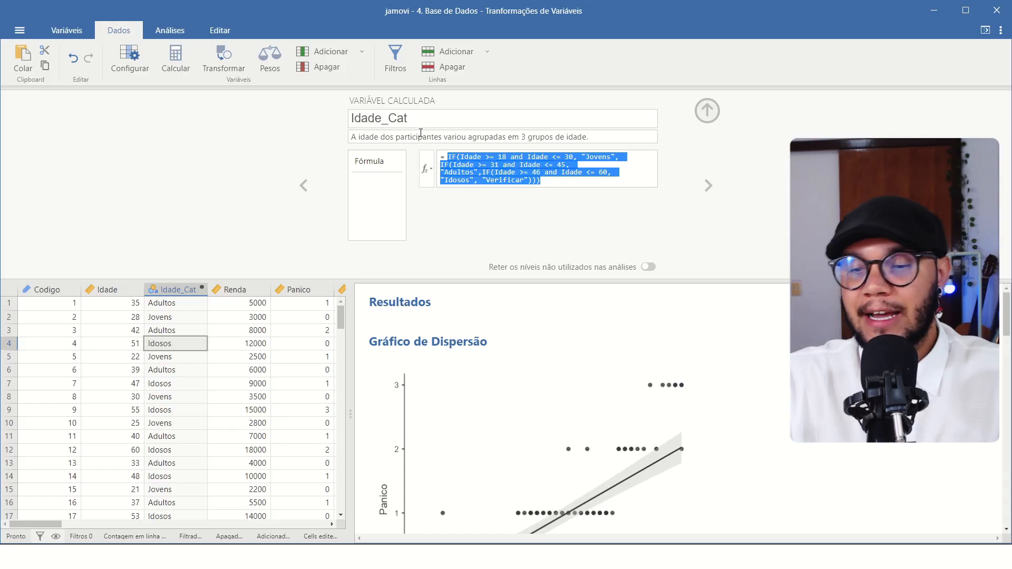
text(IF(Idade <= 30, "Jovens", IF(Idade >= 31 and Idade <= 45, "Adultos", "Idosos")))
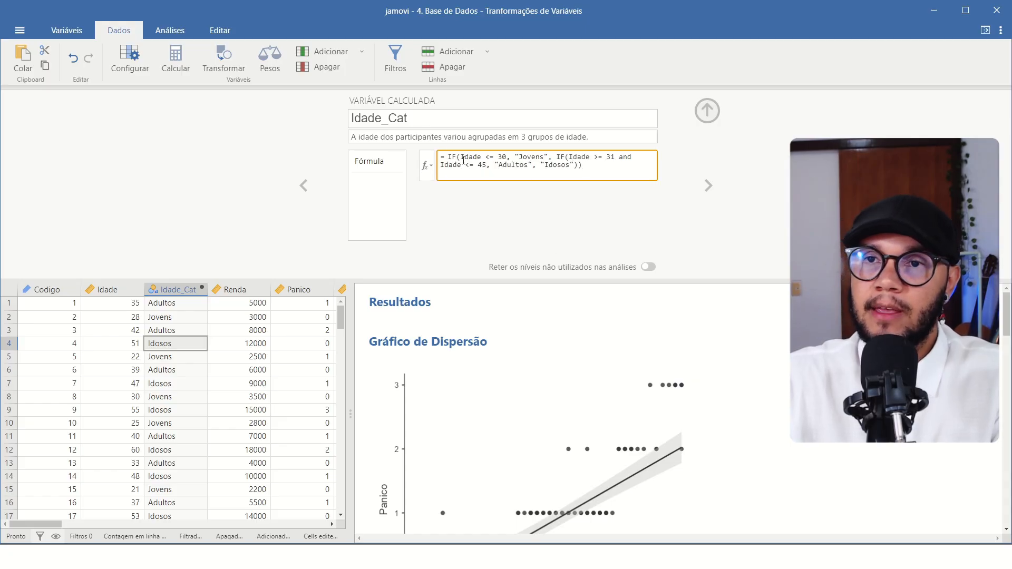
- Examine the age conditions and the "Jovens" and "Idosos" labels in the two-level IF formula and apply it
drag(449, 155, 490, 161)
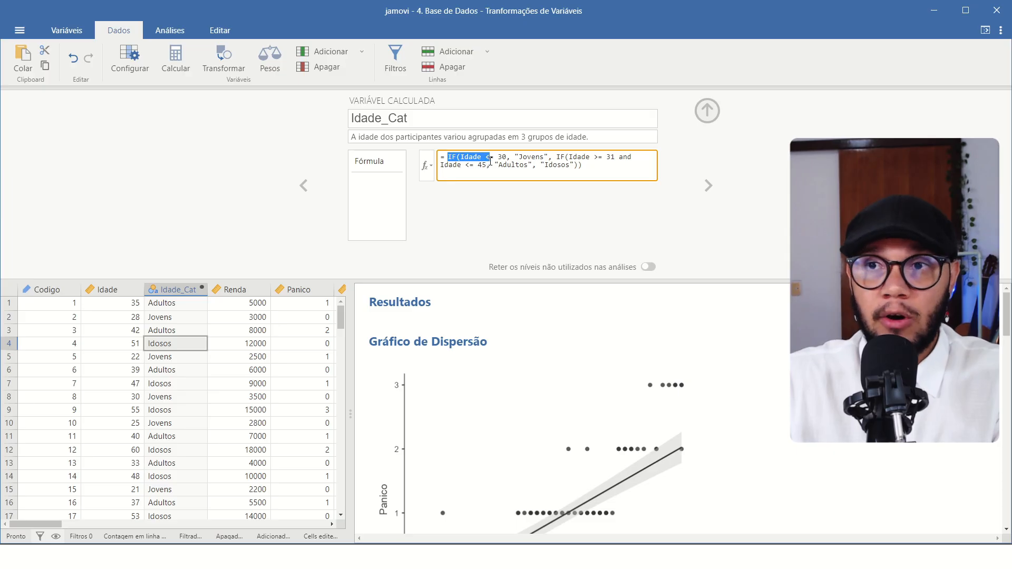
click(509, 158)
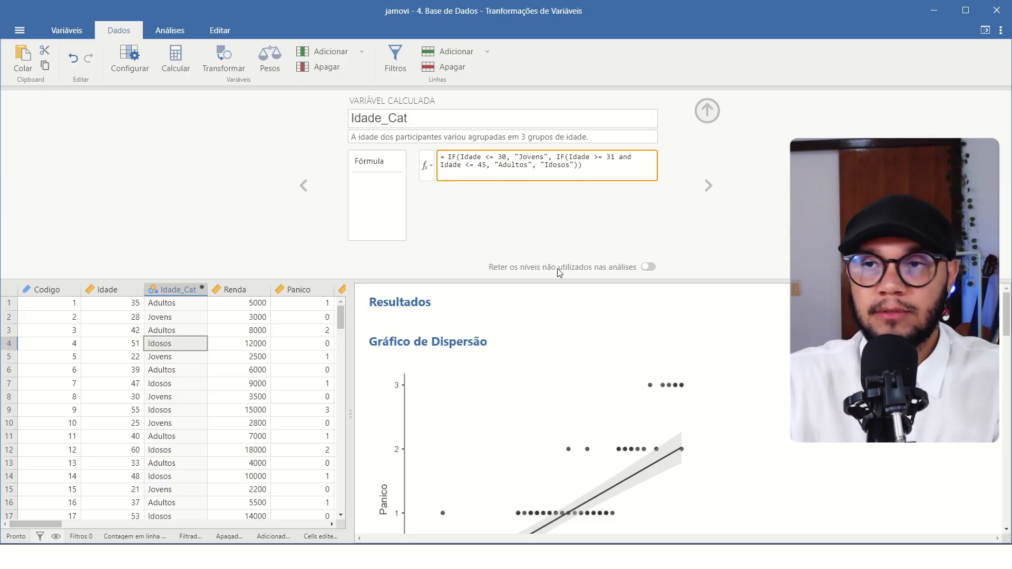
drag(515, 157, 531, 157)
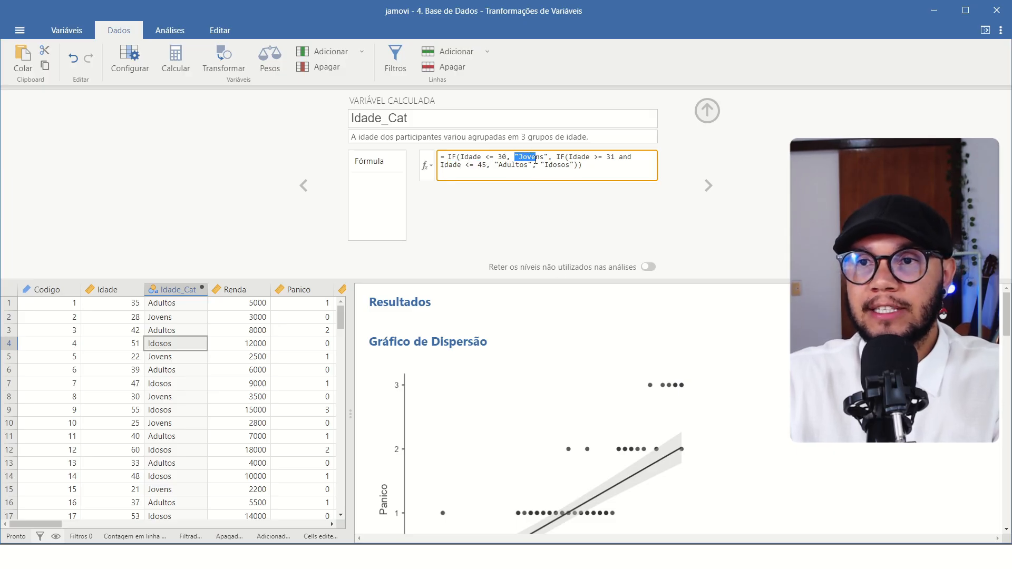
click(462, 157)
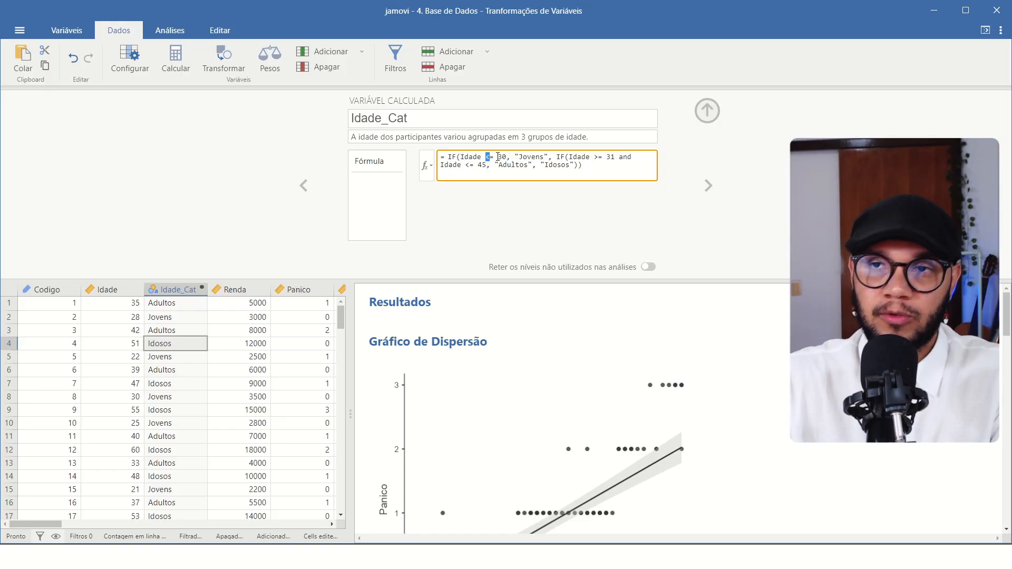
click(464, 157)
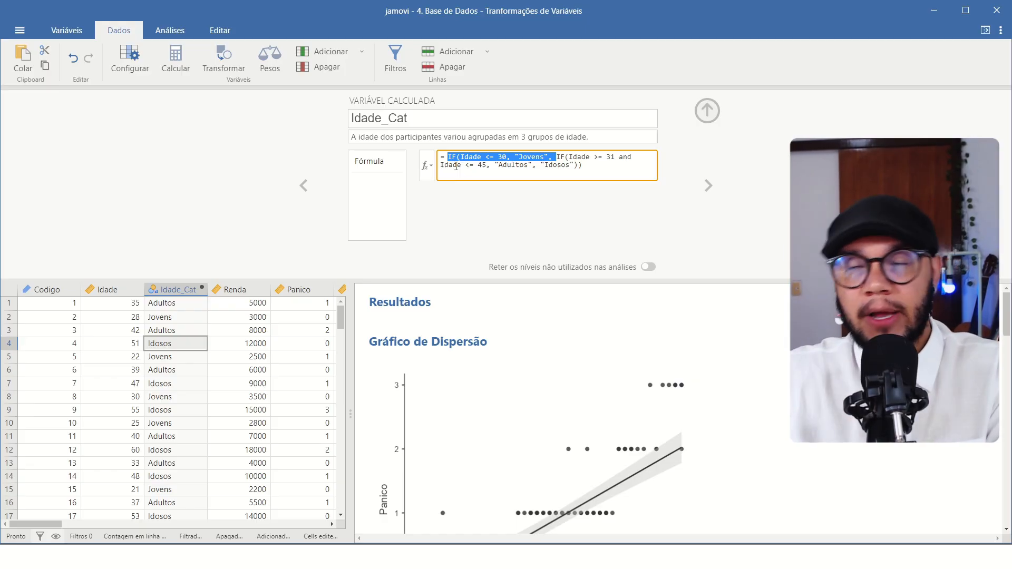
click(508, 157)
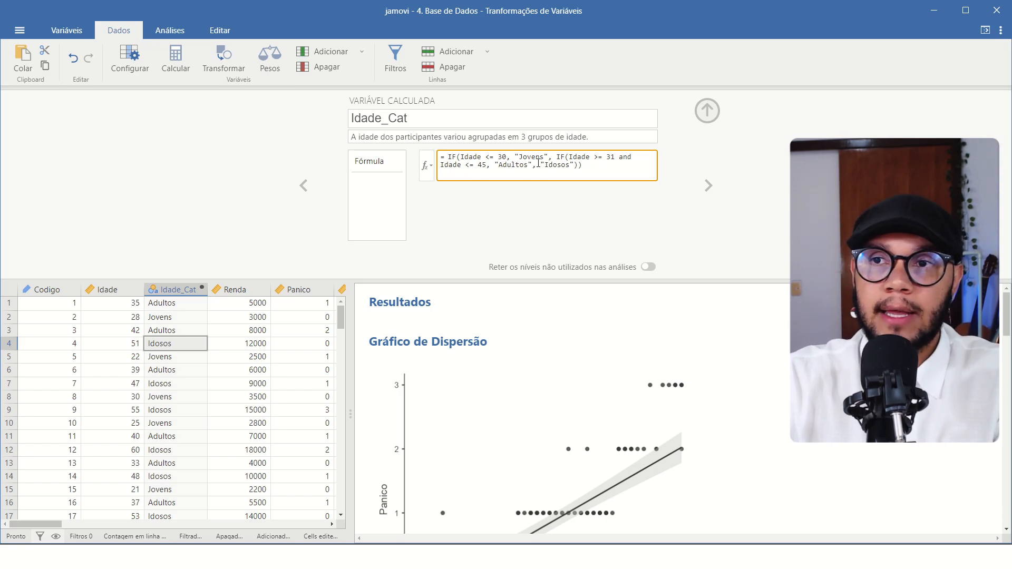
drag(540, 166, 570, 173)
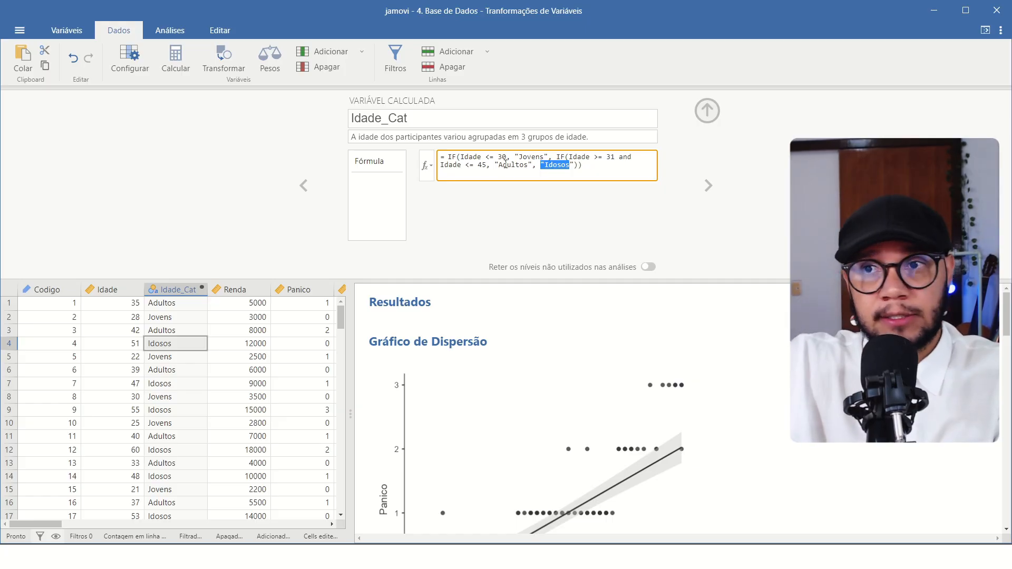
click(567, 165)
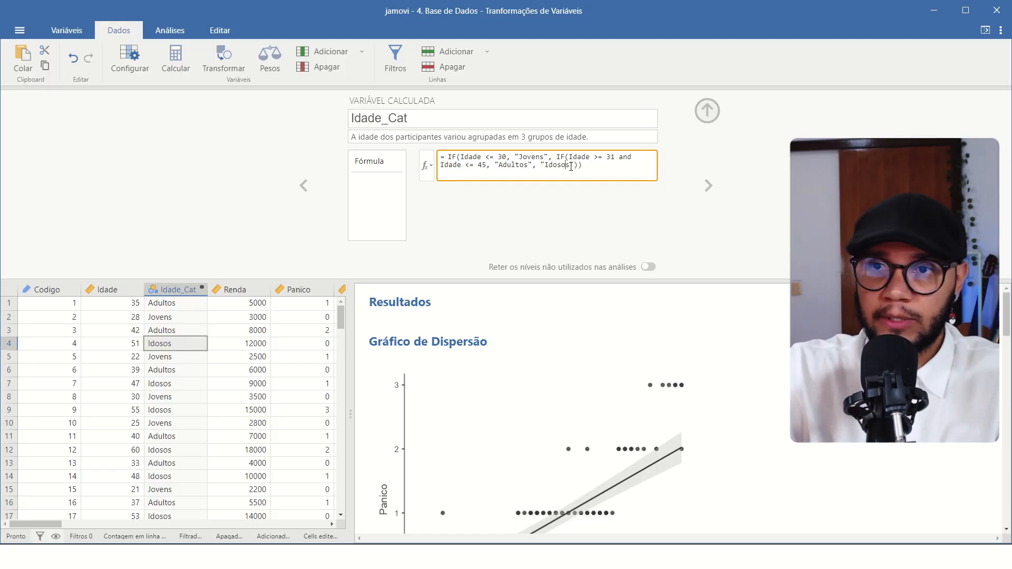
text(")
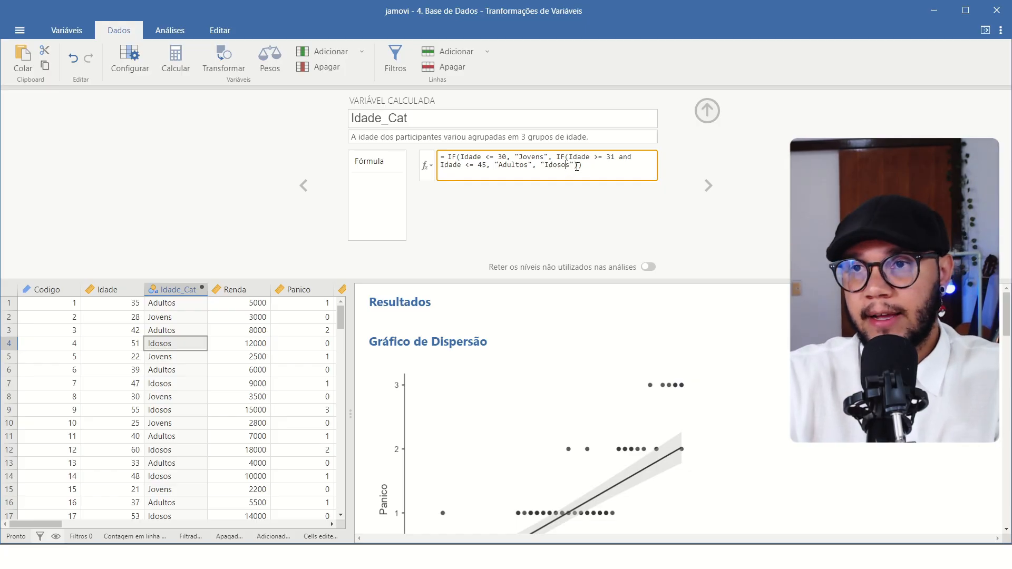
key(Return)
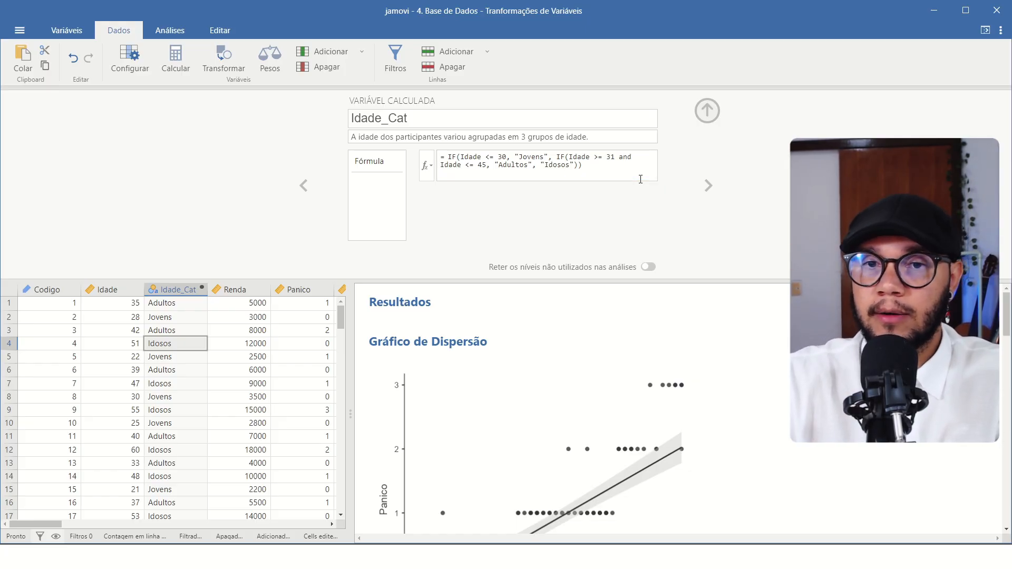
- Select the Idade_Cat column, check its categories against Idade down the rows and review the whole formula
click(173, 289)
scroll(164, 337, down, 15)
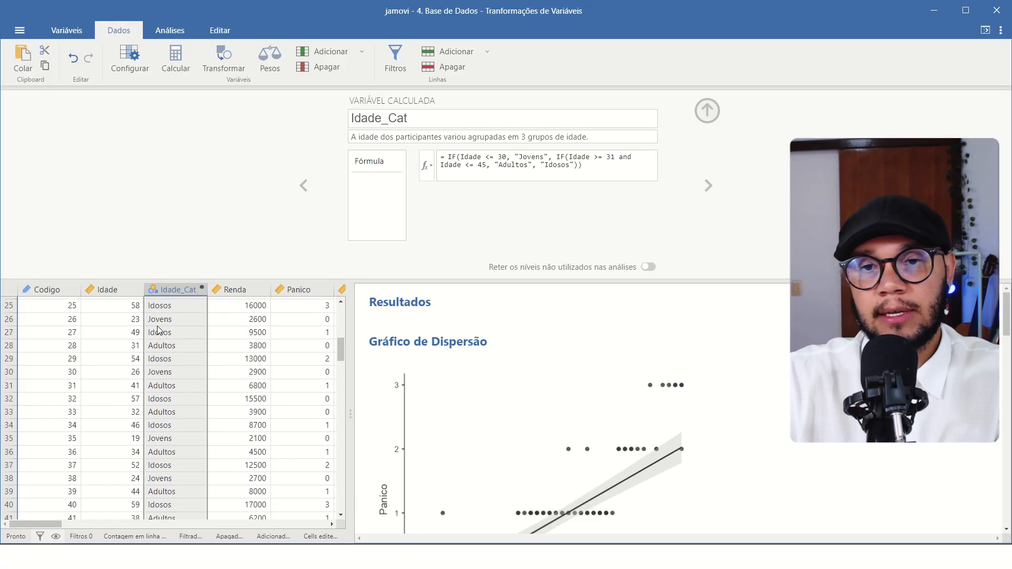
scroll(163, 357, down, 3)
scroll(164, 358, up, 20)
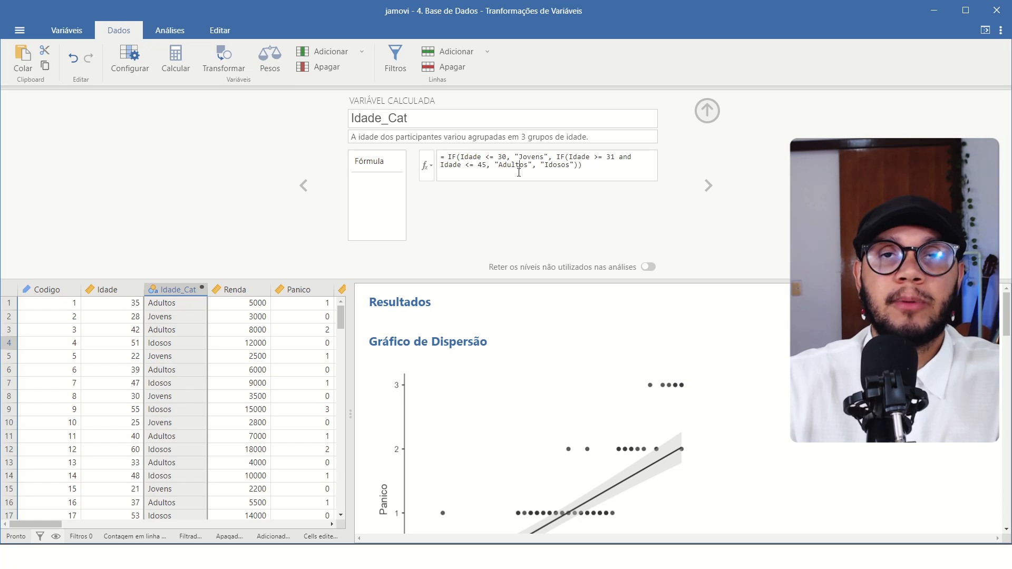
drag(581, 166, 446, 140)
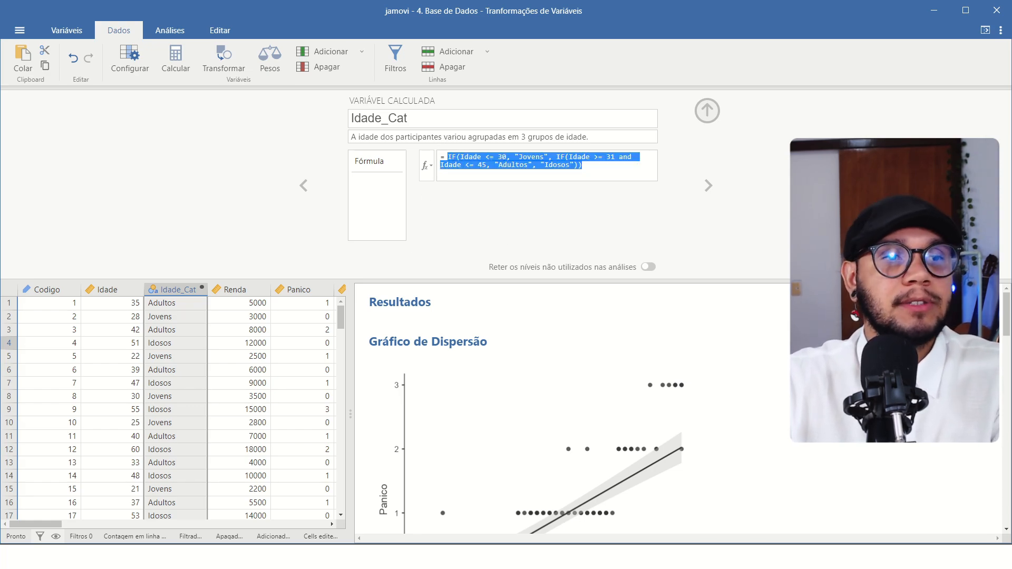
click(590, 167)
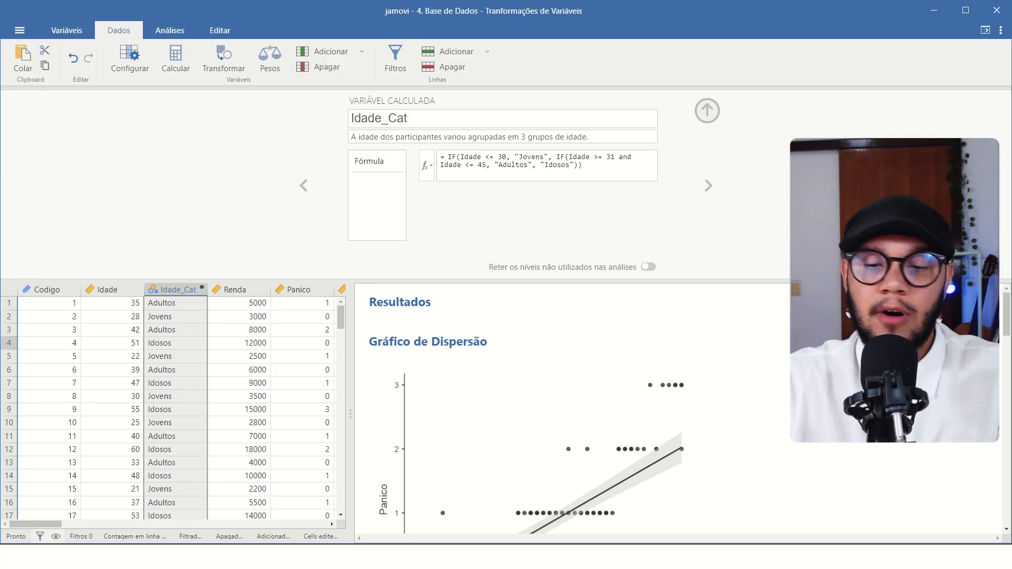
- Replace the Idade_Cat formula with IF(Idade <= 30, "Jovens", IF(Idade <= 45, "Adultos", "Idosos")) and apply it
triple_click(489, 164)
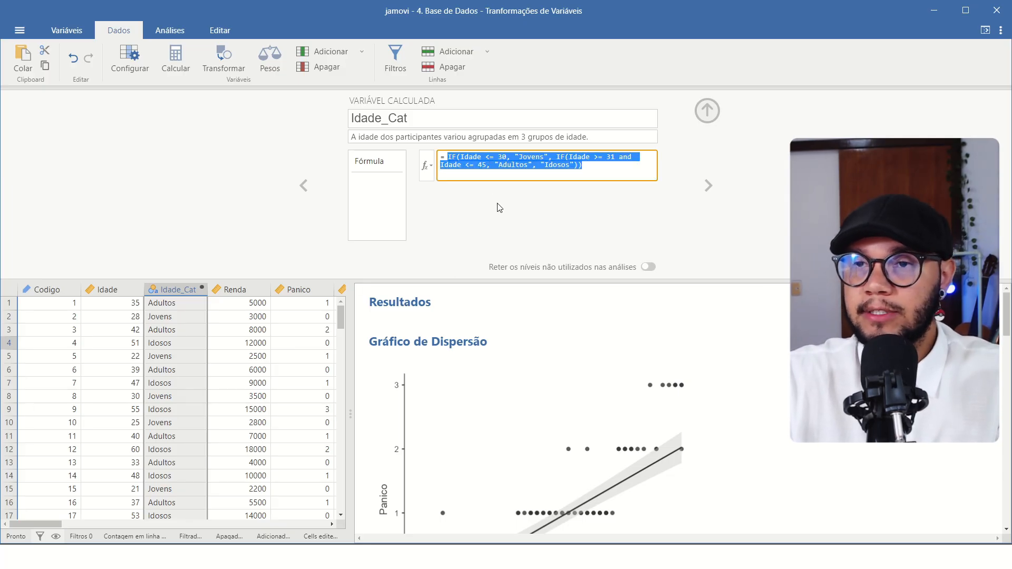
text(IF(Idade <= 30, "Jovens", IF(Idade <= 45, "Adultos", "Idosos")))
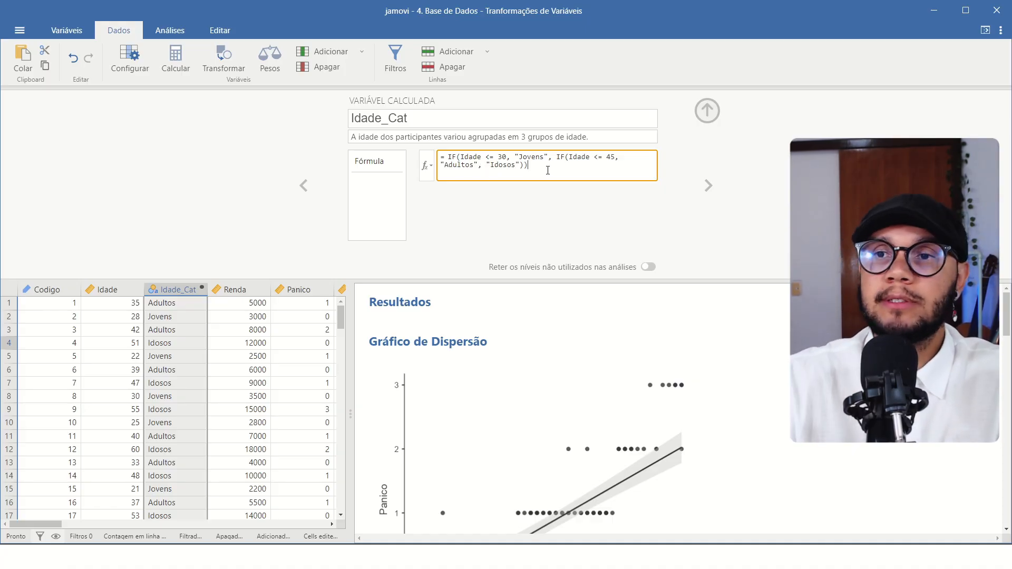
key(Return)
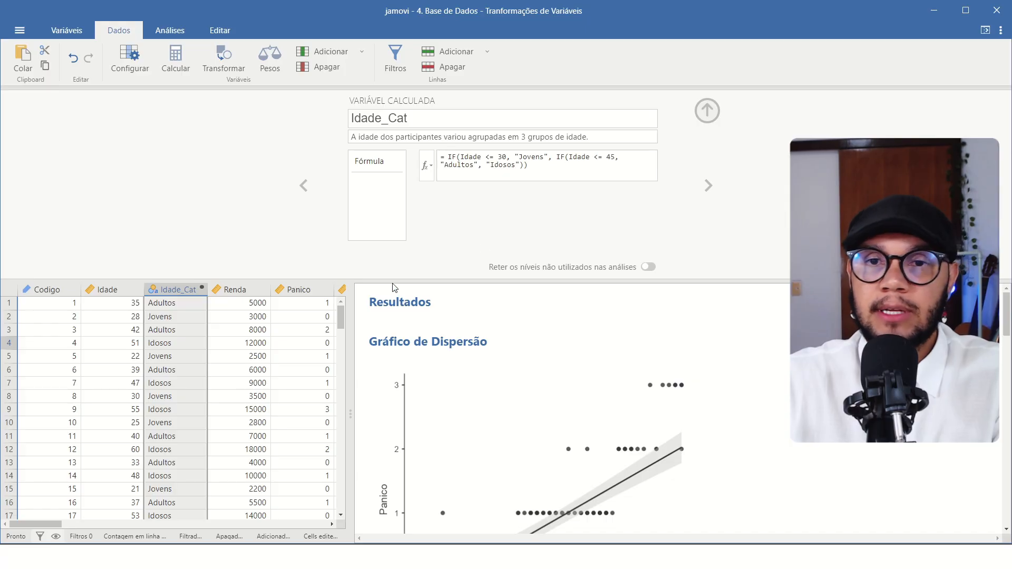
- Check the Idade_Cat categories down the rows and close the calculated variable's editor
click(169, 289)
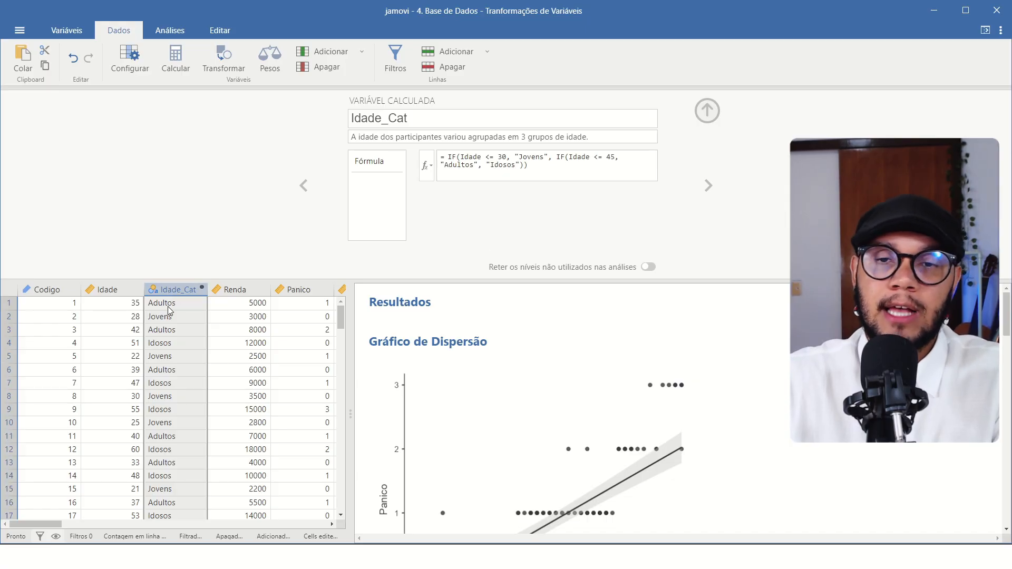
scroll(169, 310, down, 10)
scroll(168, 310, up, 10)
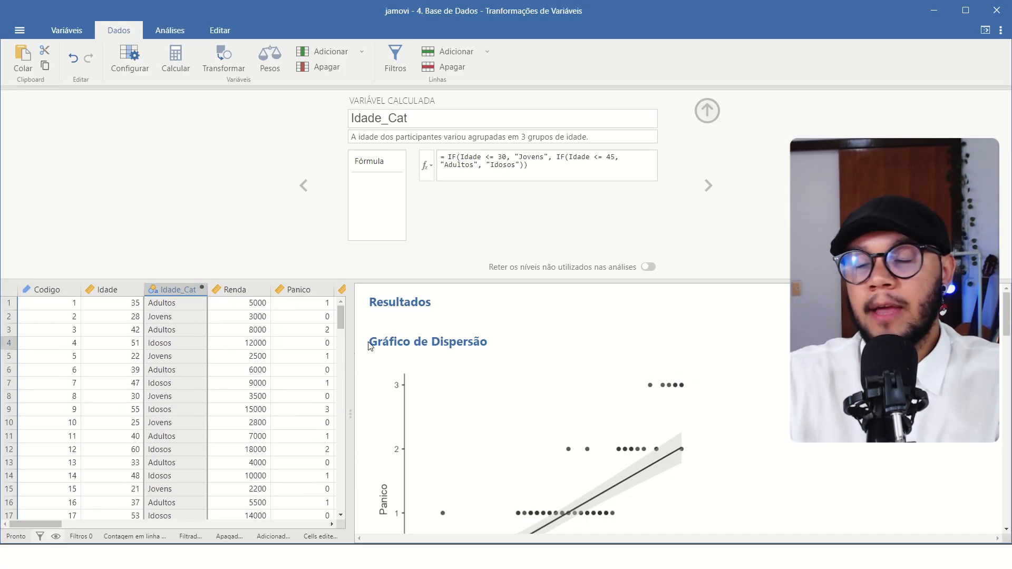
click(706, 111)
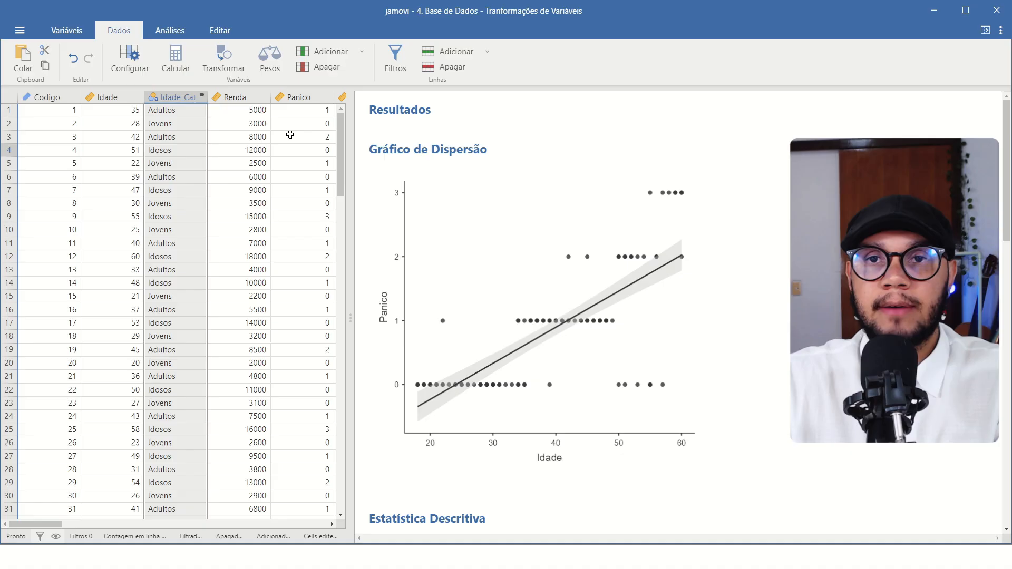
- Examine the Panico column, the descriptive statistics by Idade_Cat and the Panico box plots, opening the Estatística Descritiva analysis
click(239, 97)
click(312, 100)
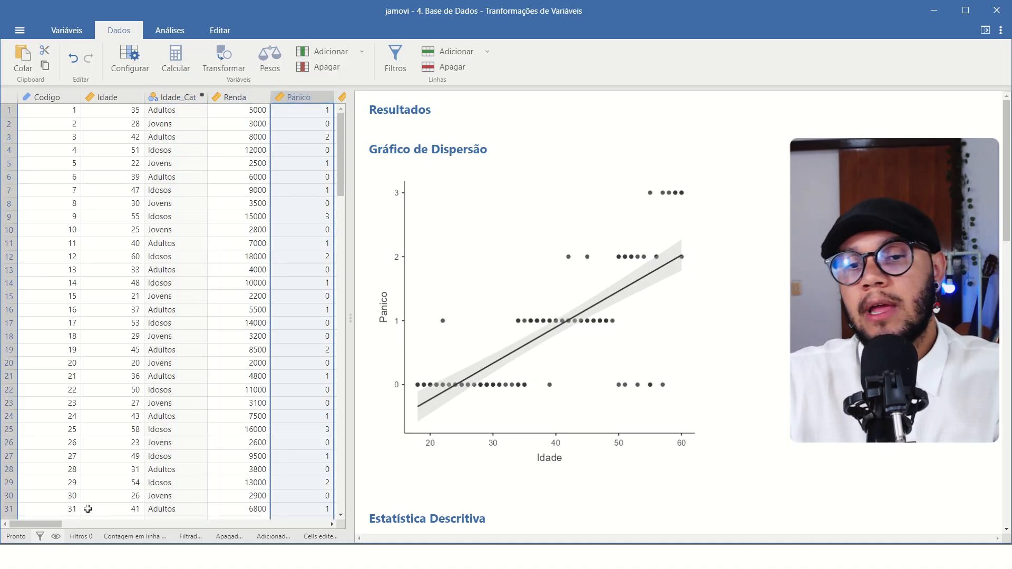
mouse_move(54, 526)
mouse_down()
mouse_move(105, 517)
mouse_move(47, 522)
mouse_up()
scroll(601, 358, down, 10)
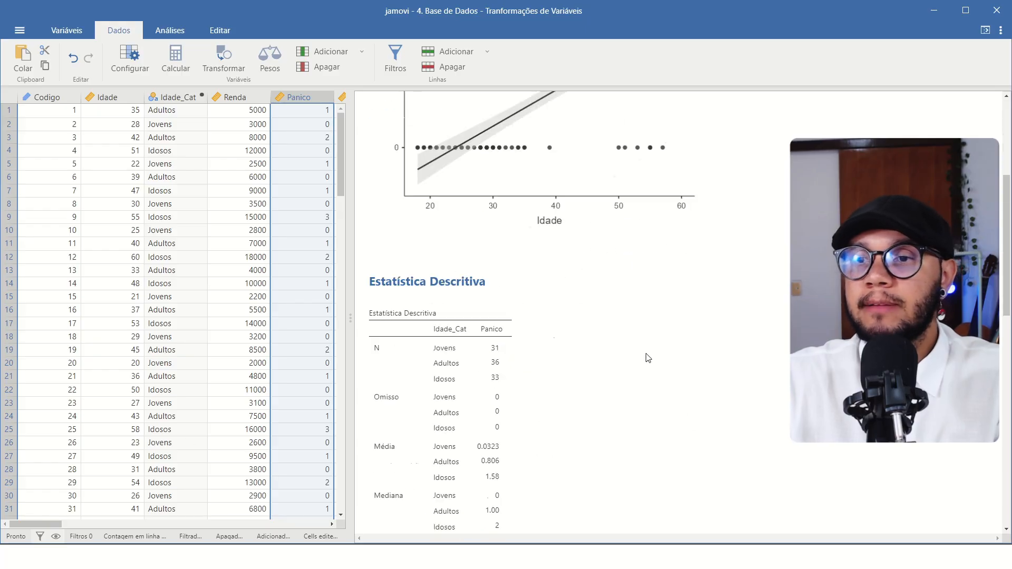
scroll(597, 322, down, 5)
scroll(600, 219, up, 3)
click(582, 309)
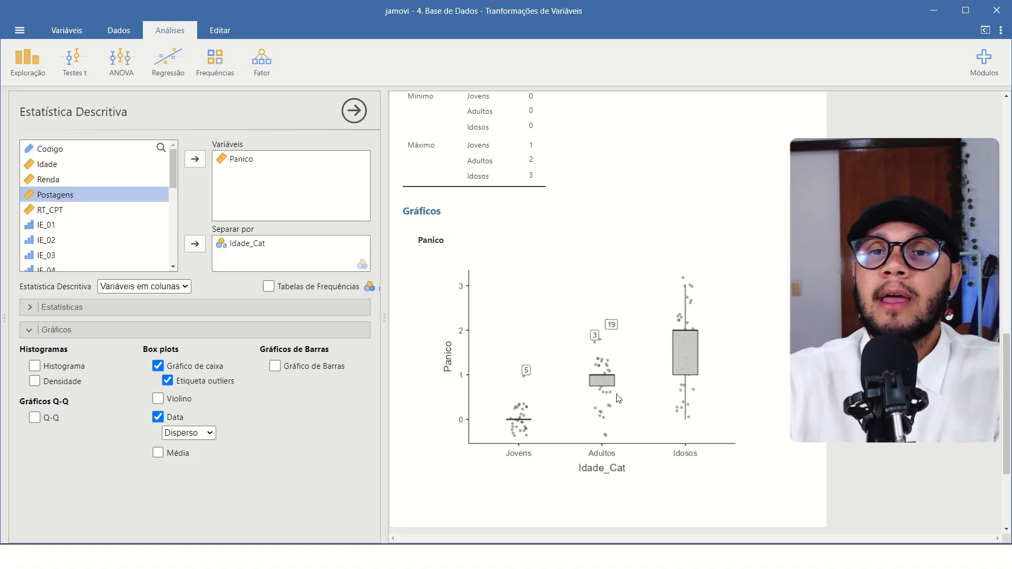
scroll(548, 273, up, 15)
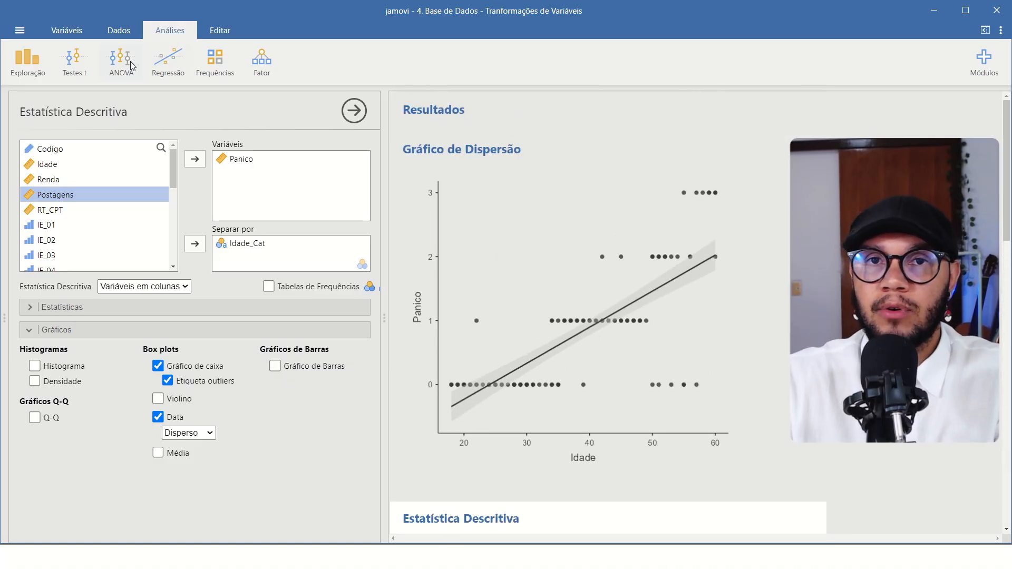
- Return to the data sheet and compare the Idade column with the Idade_Cat column
click(112, 34)
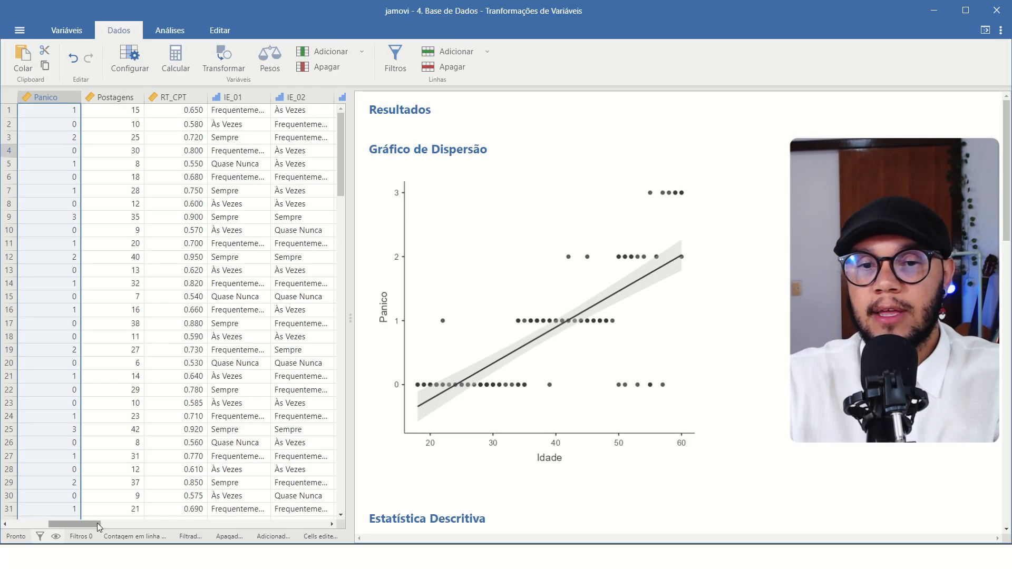
drag(93, 524, 53, 524)
click(104, 95)
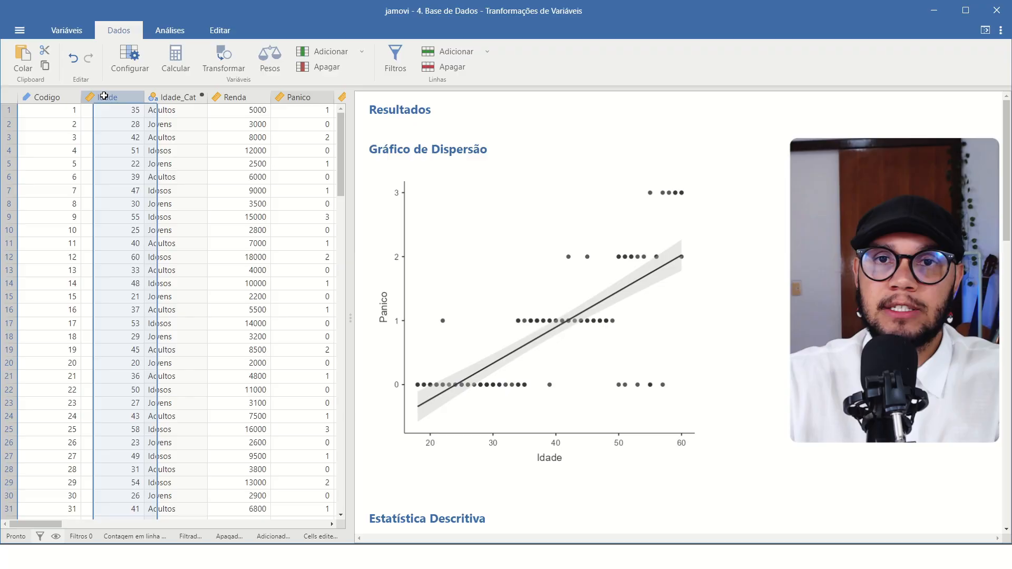
click(166, 95)
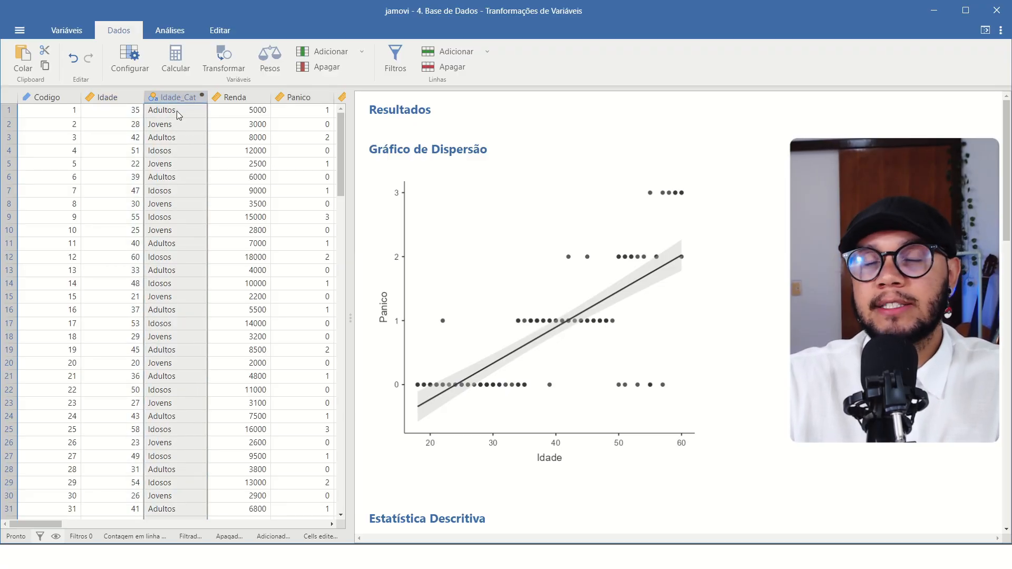
- Inspect the individual Idade values in rows 1, 5 and 10, and review them against the Idade_Cat groups
click(119, 97)
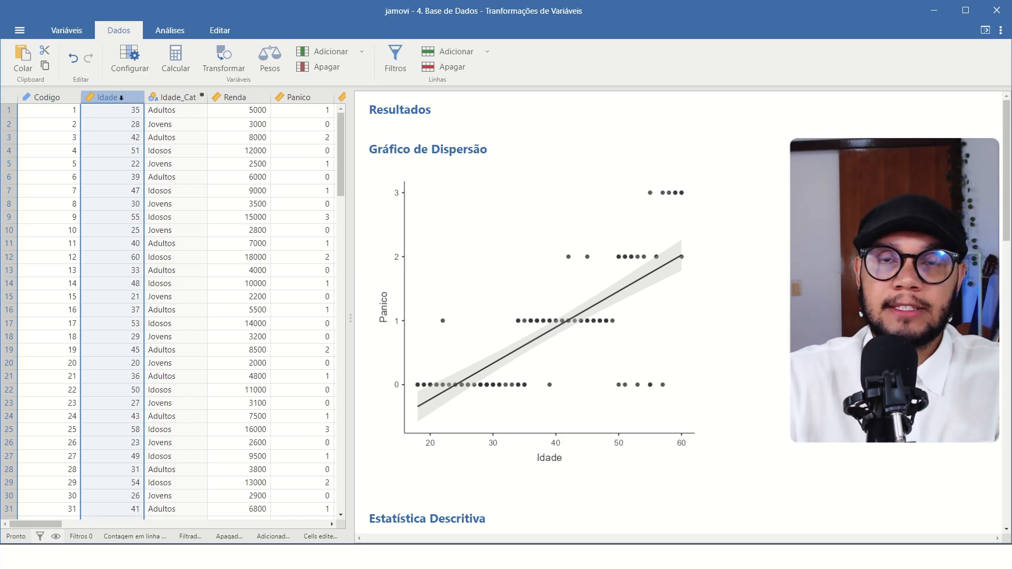
click(129, 110)
click(129, 163)
click(136, 230)
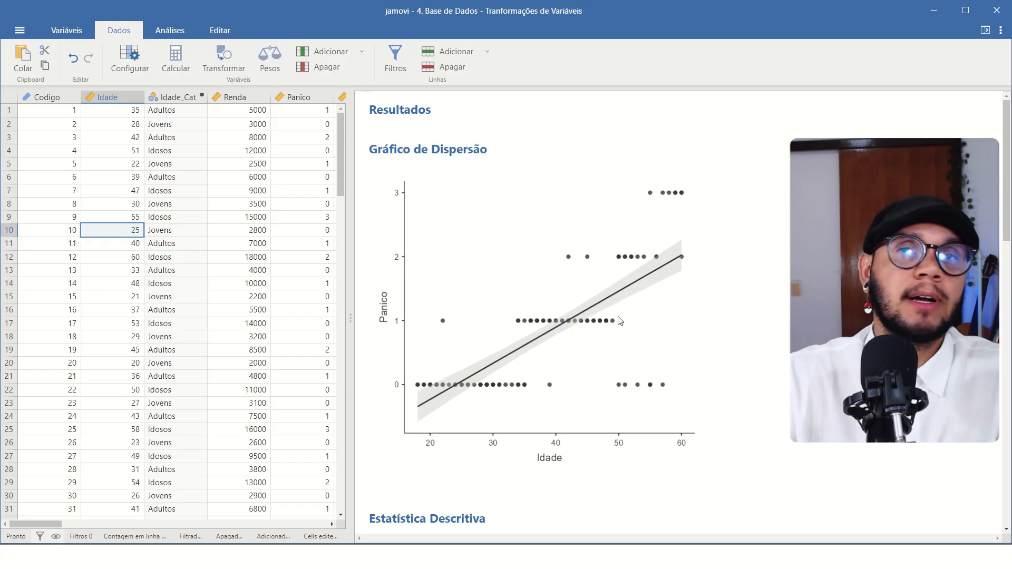
click(168, 104)
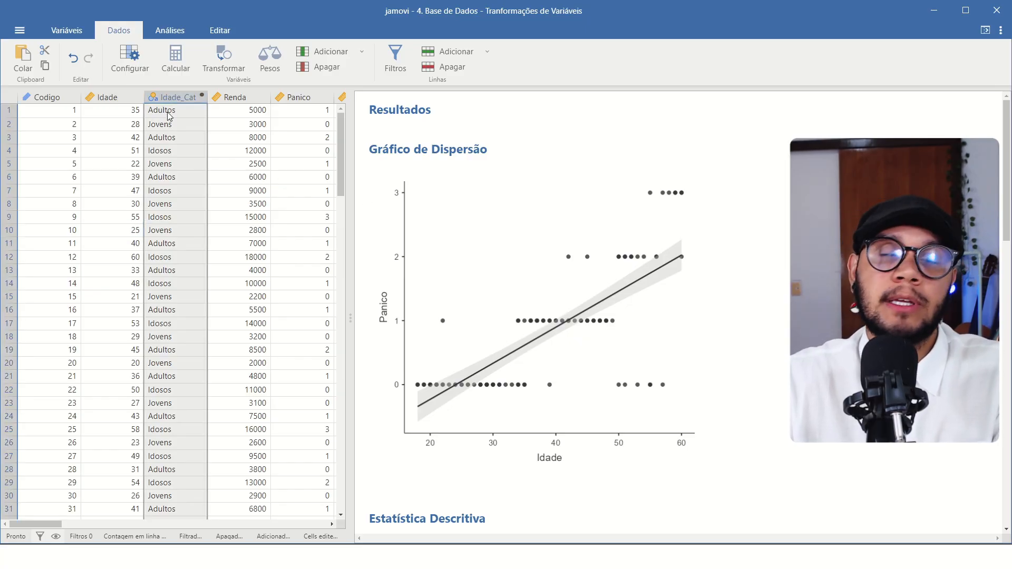
click(136, 99)
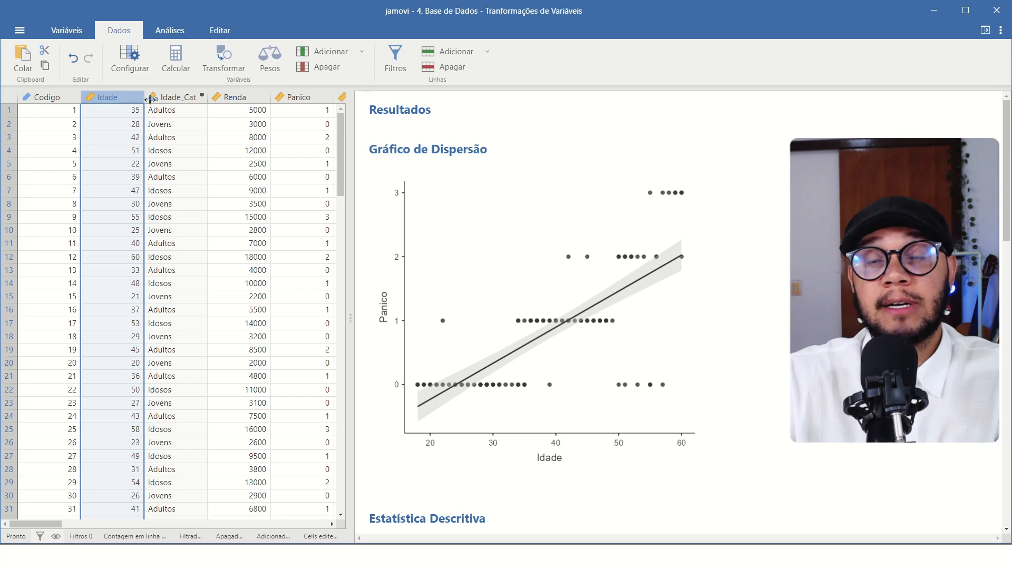
click(183, 98)
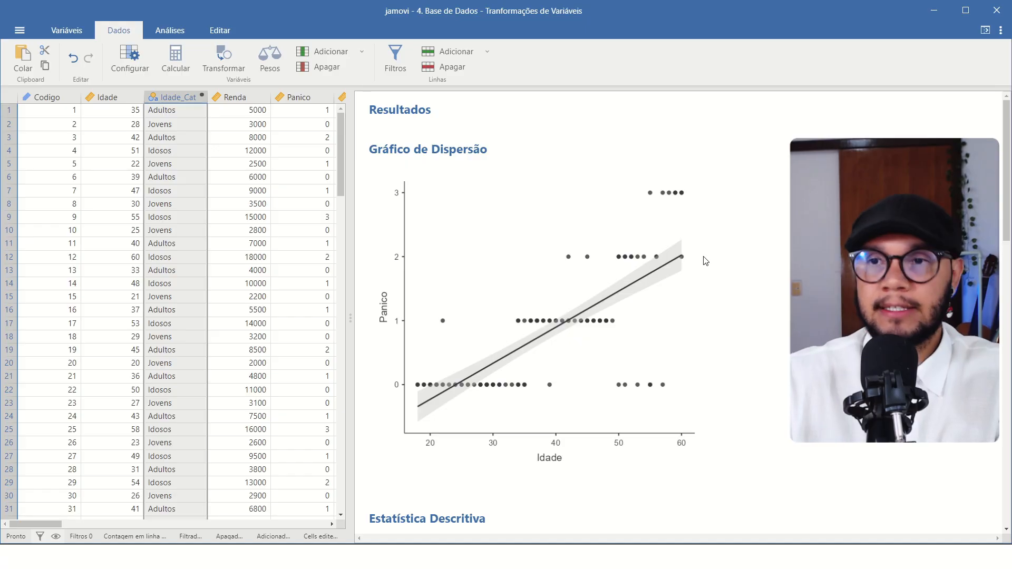
- Open the Gráfico de Dispersão analysis and compare its Idade and Panico scatter plot with the Panico box plots by Idade_Cat
click(579, 279)
scroll(579, 280, down, 15)
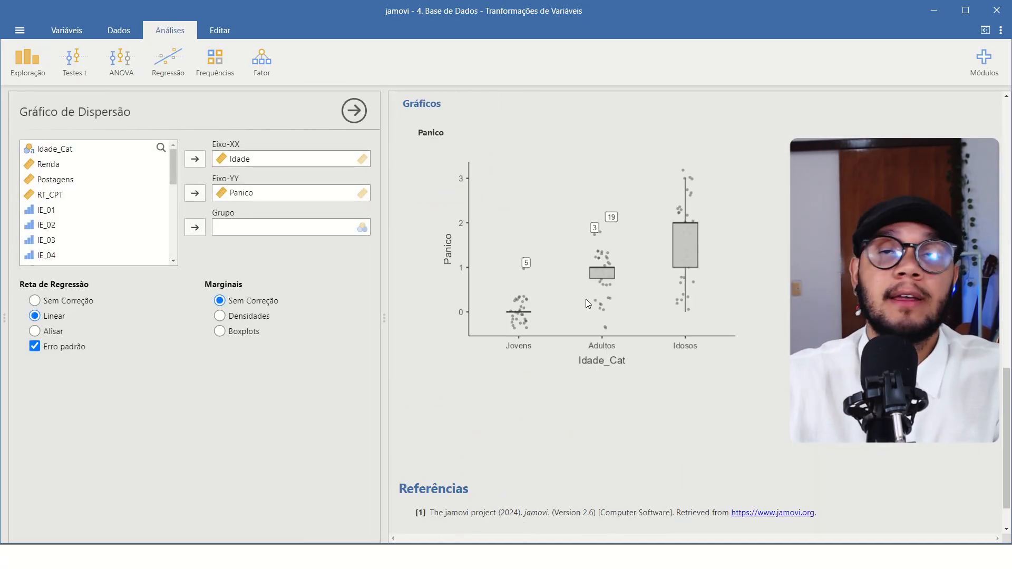
scroll(561, 254, up, 15)
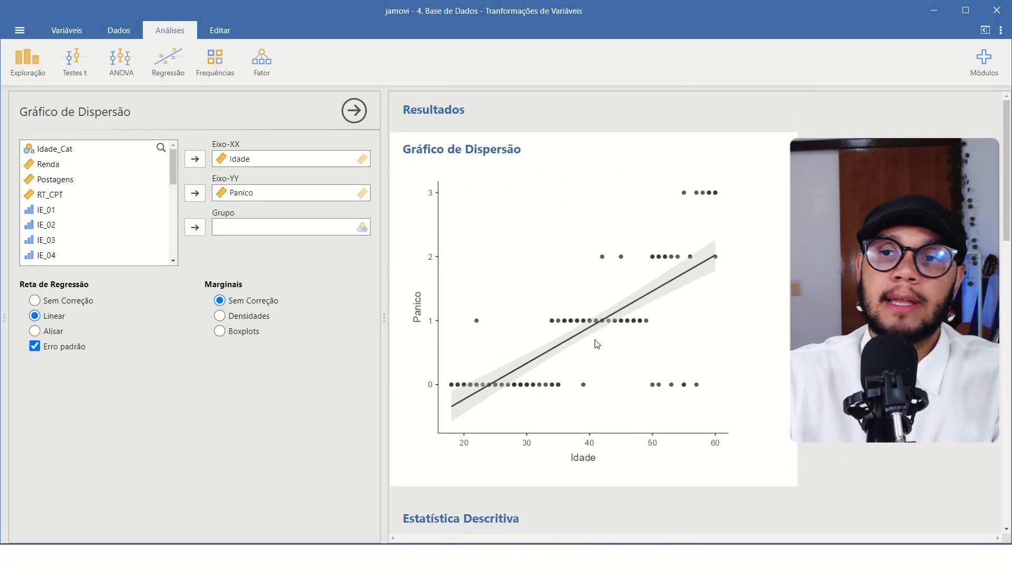
scroll(538, 332, down, 10)
scroll(529, 325, up, 5)
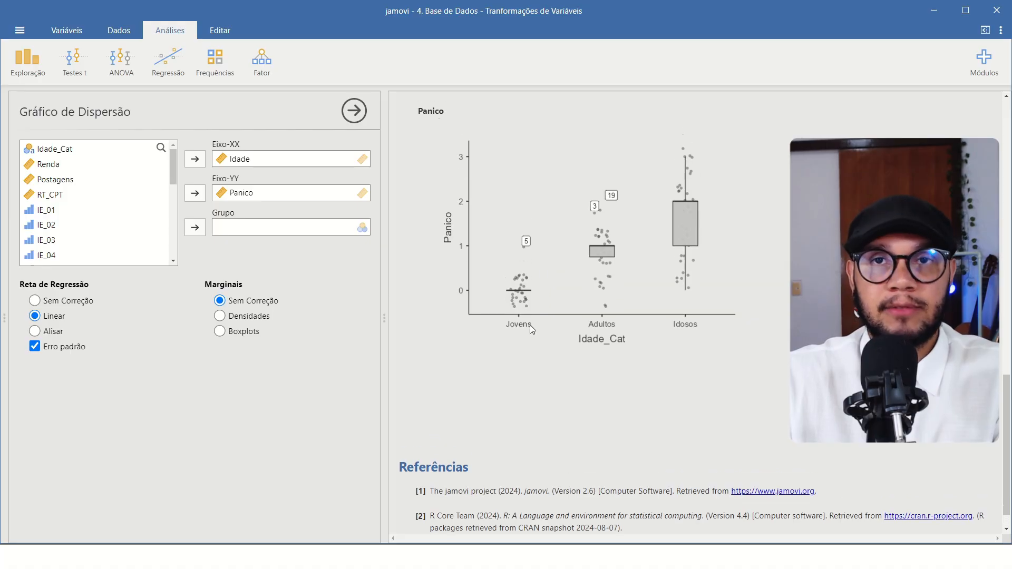
scroll(534, 330, down, 4)
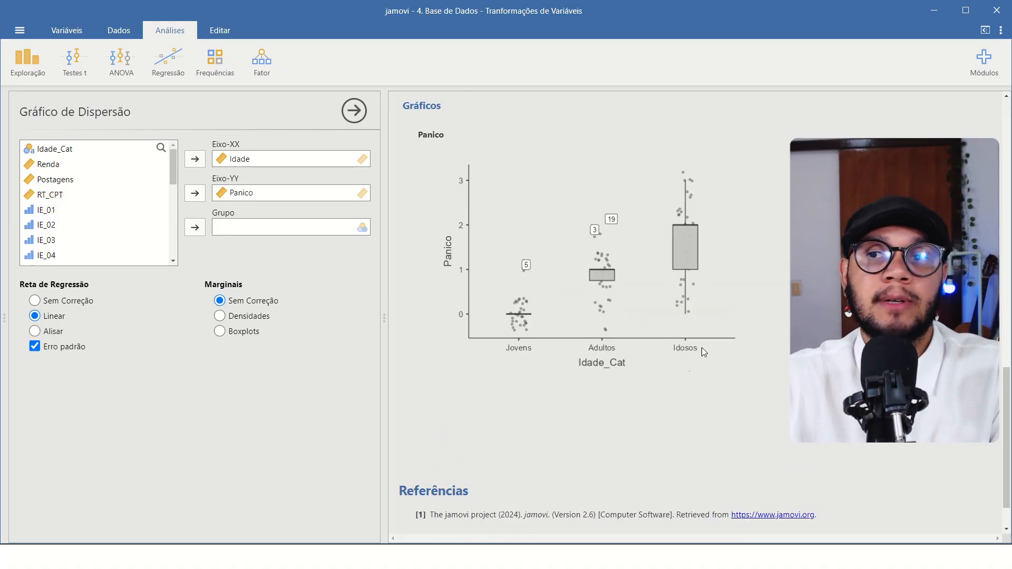
scroll(679, 343, up, 2)
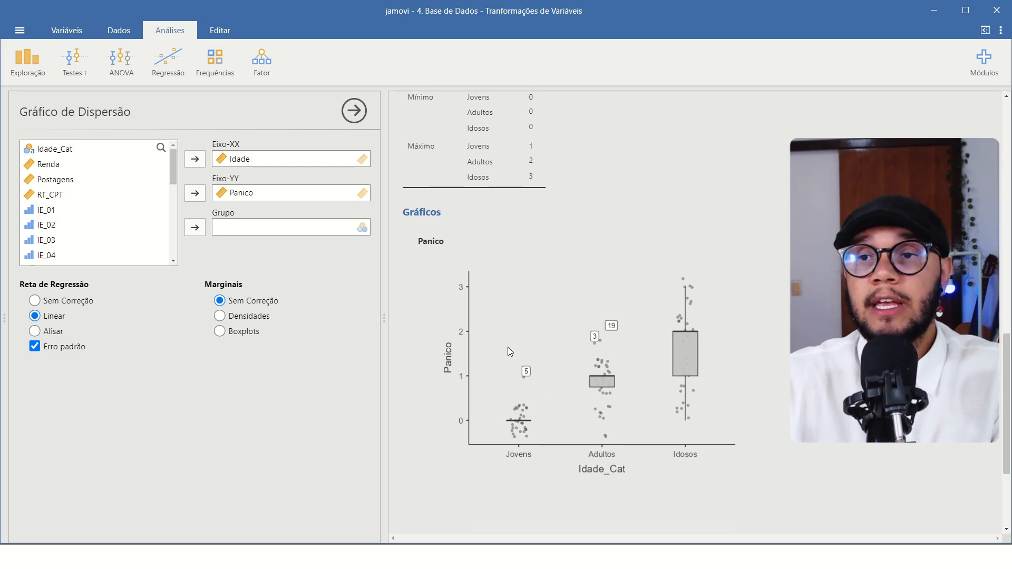
scroll(508, 346, up, 10)
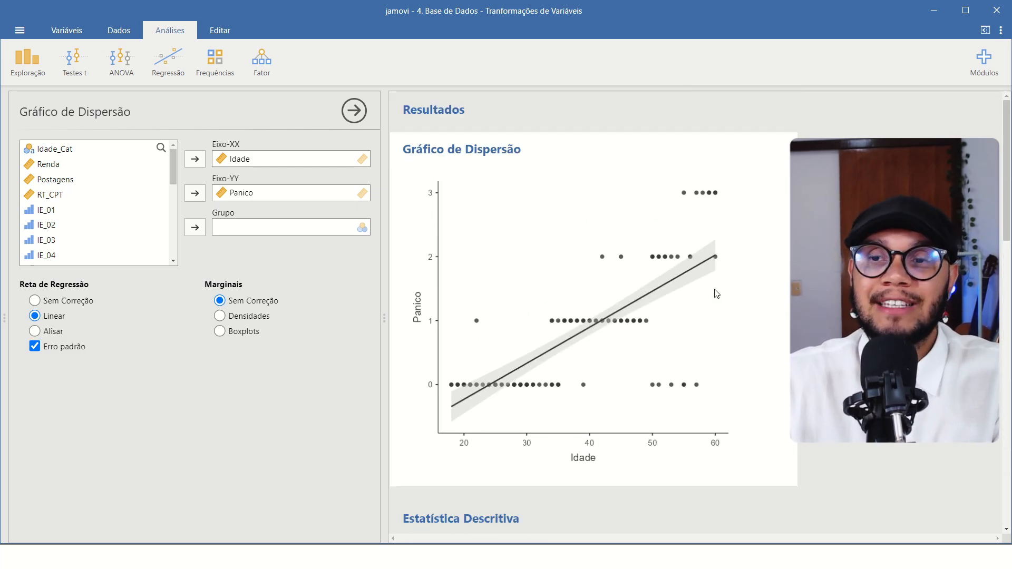